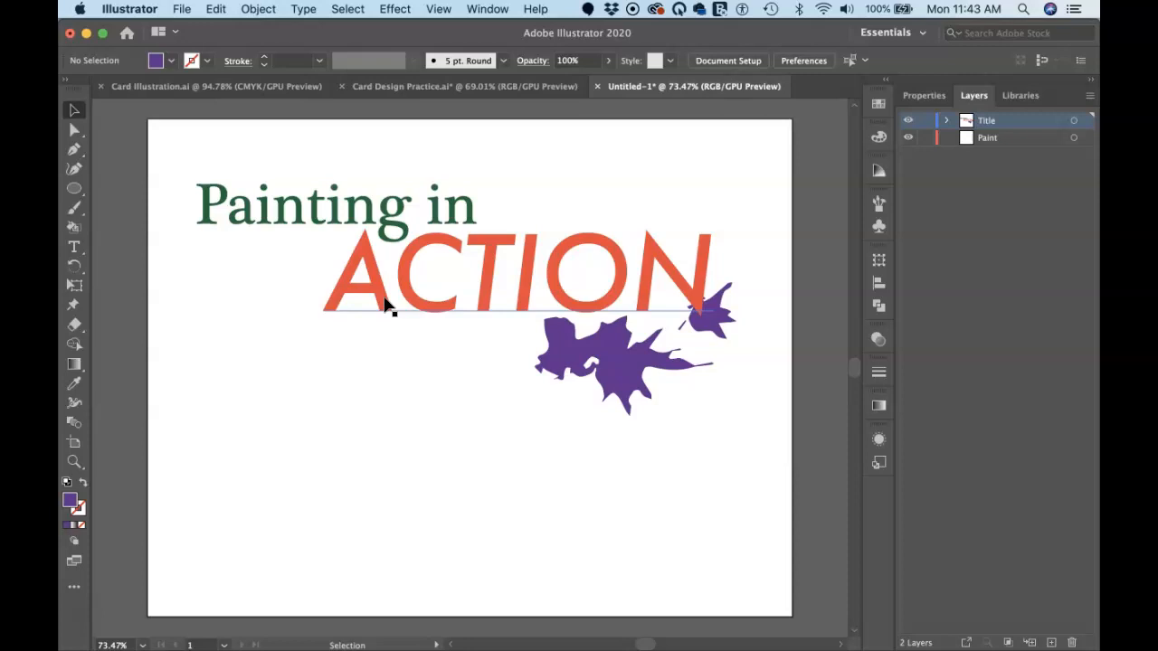
Step: Place the image paint splatter.jpg on the artboard, in the empty area below the title
{"action": "left_click", "coordinate": [280, 176]}
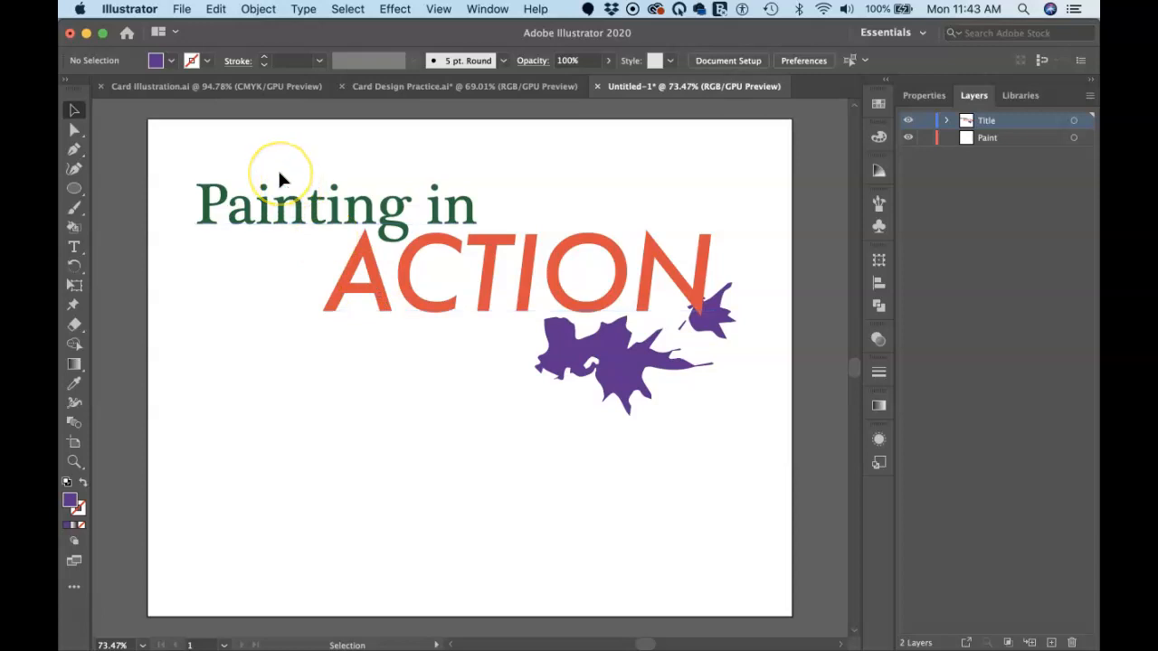
{"action": "left_click", "coordinate": [184, 11]}
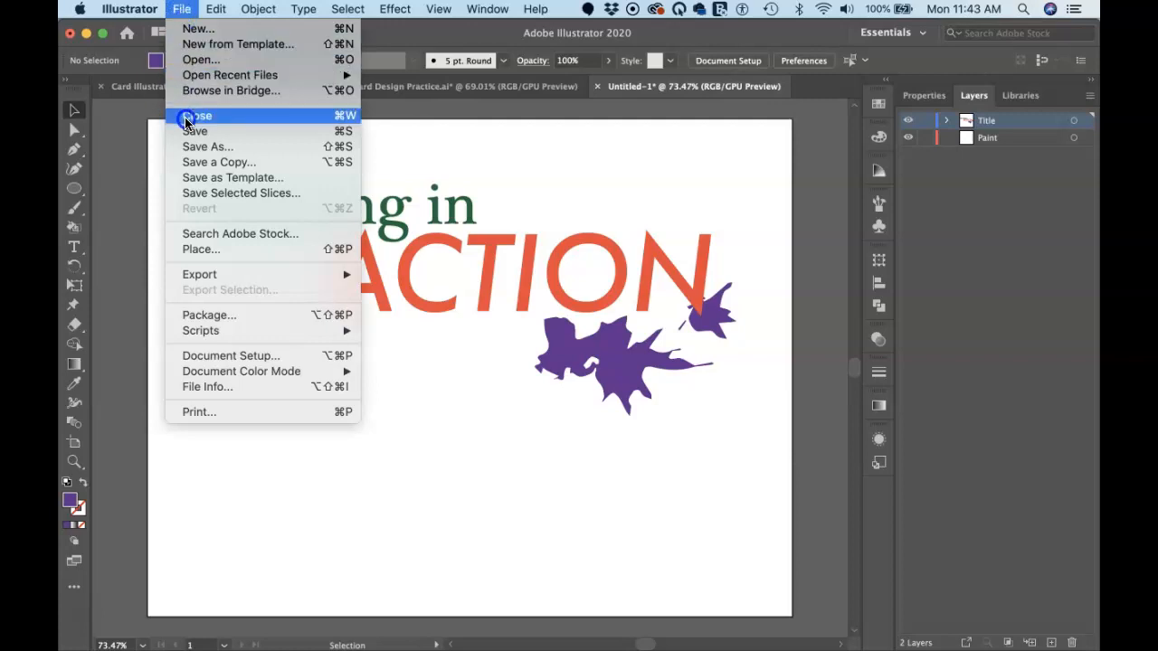
{"action": "left_click", "coordinate": [225, 252]}
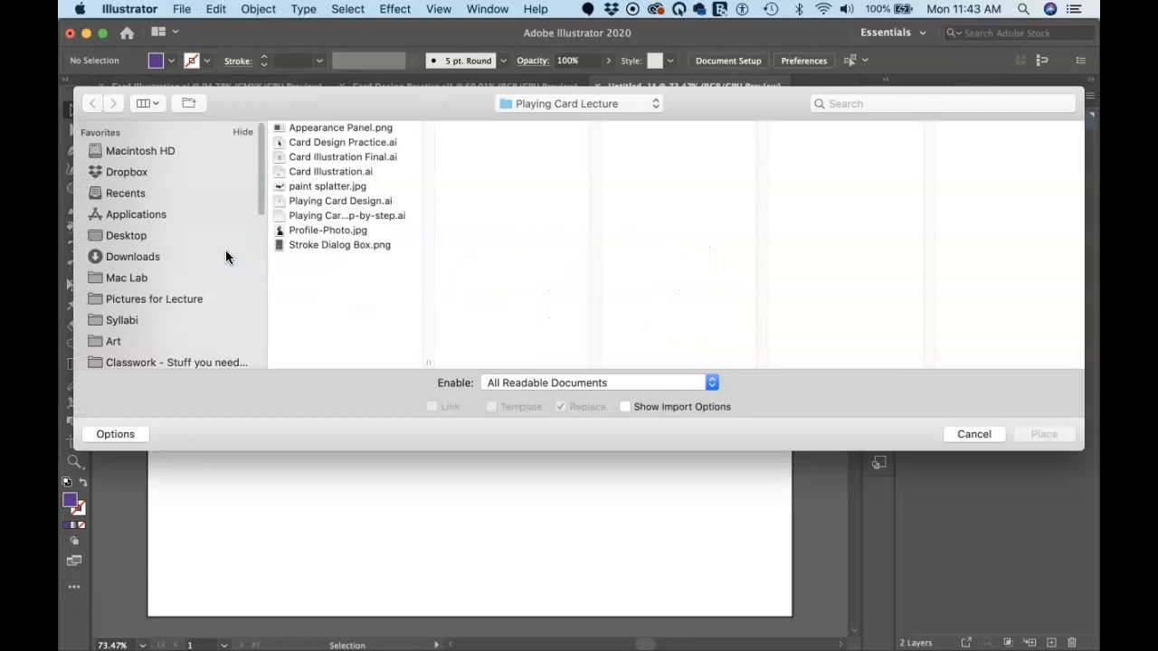
{"action": "left_click", "coordinate": [321, 186]}
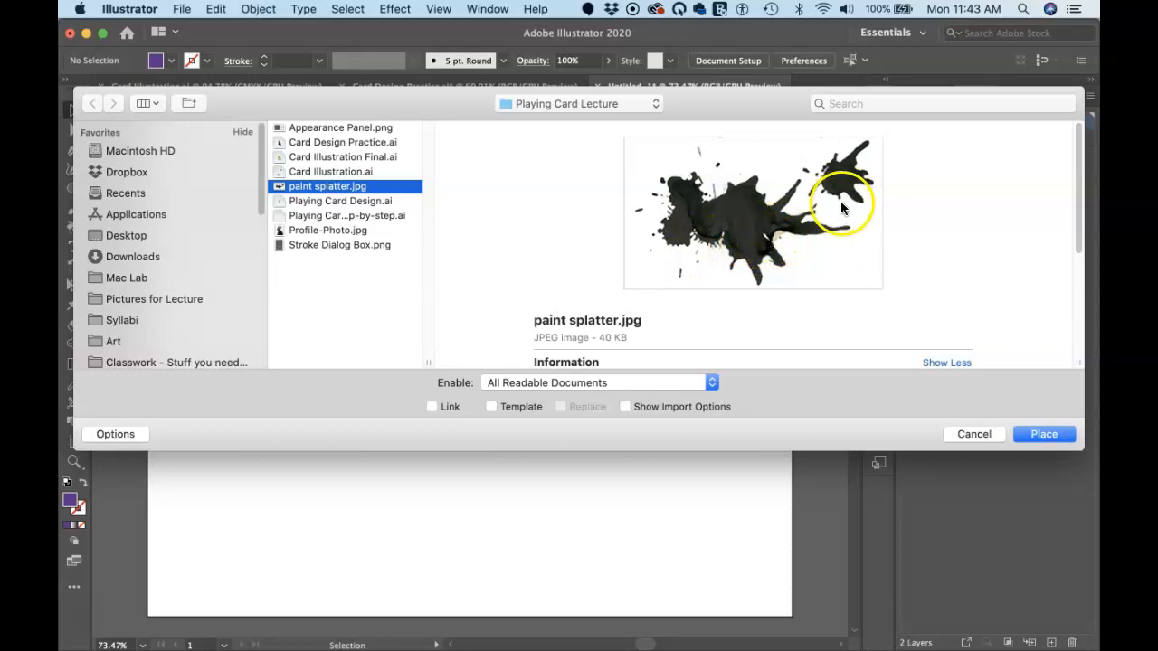
{"action": "left_click", "coordinate": [1043, 434]}
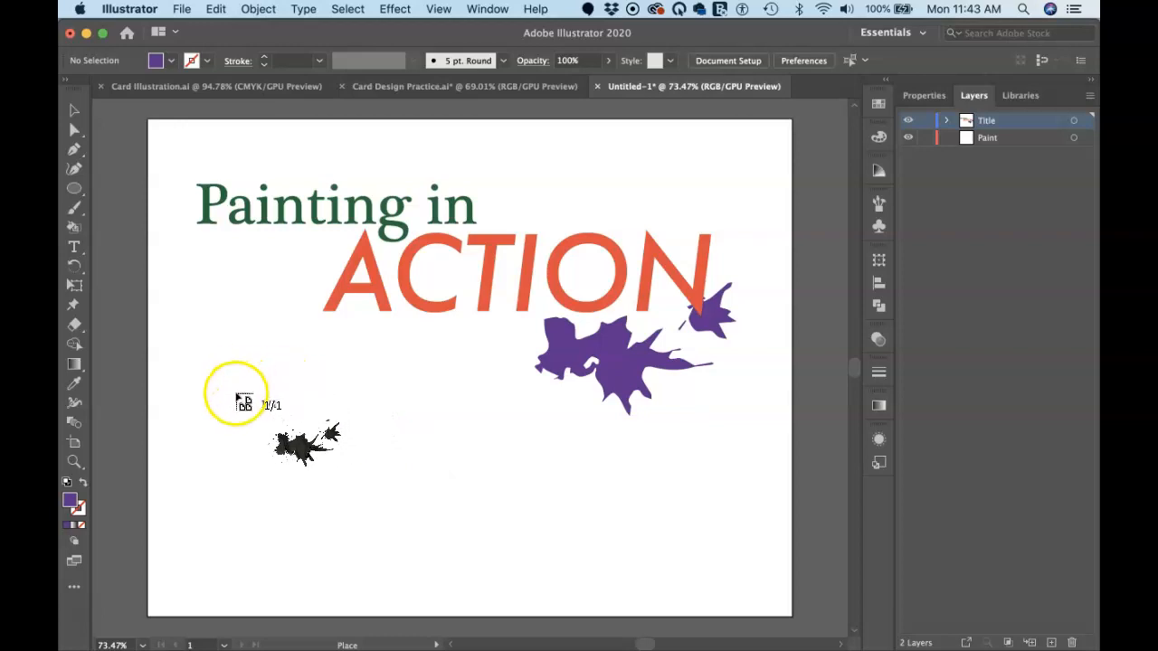
{"action": "left_click", "coordinate": [235, 393]}
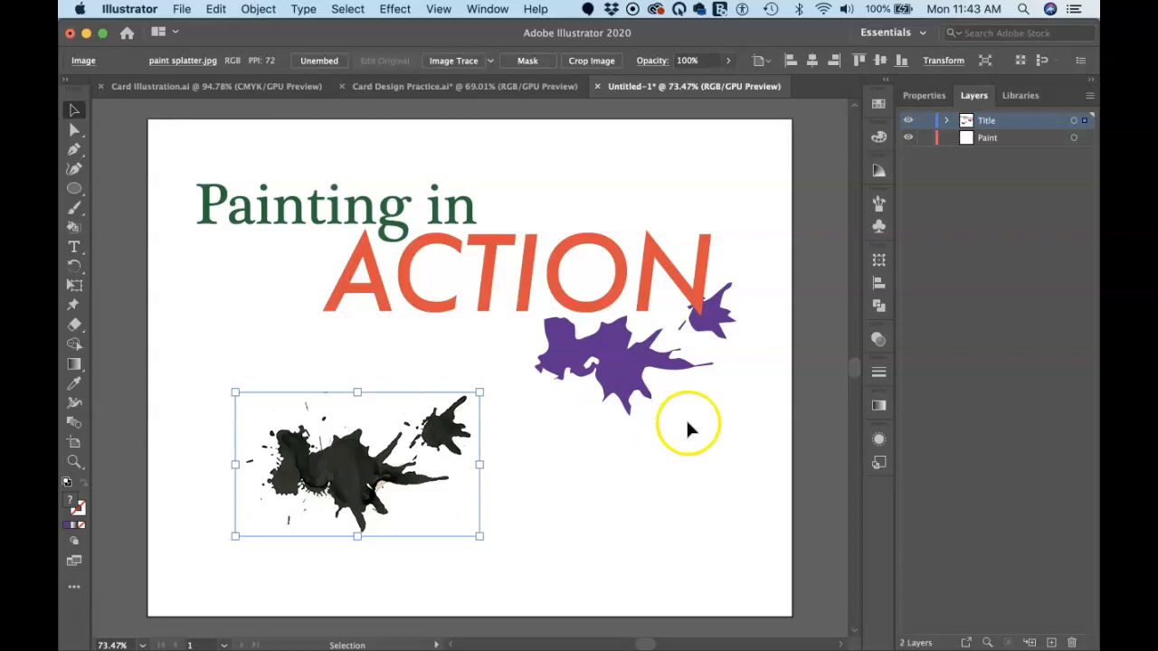
Step: Apply Image Trace to the placed splatter image with the [Default] preset
{"action": "left_click", "coordinate": [923, 95]}
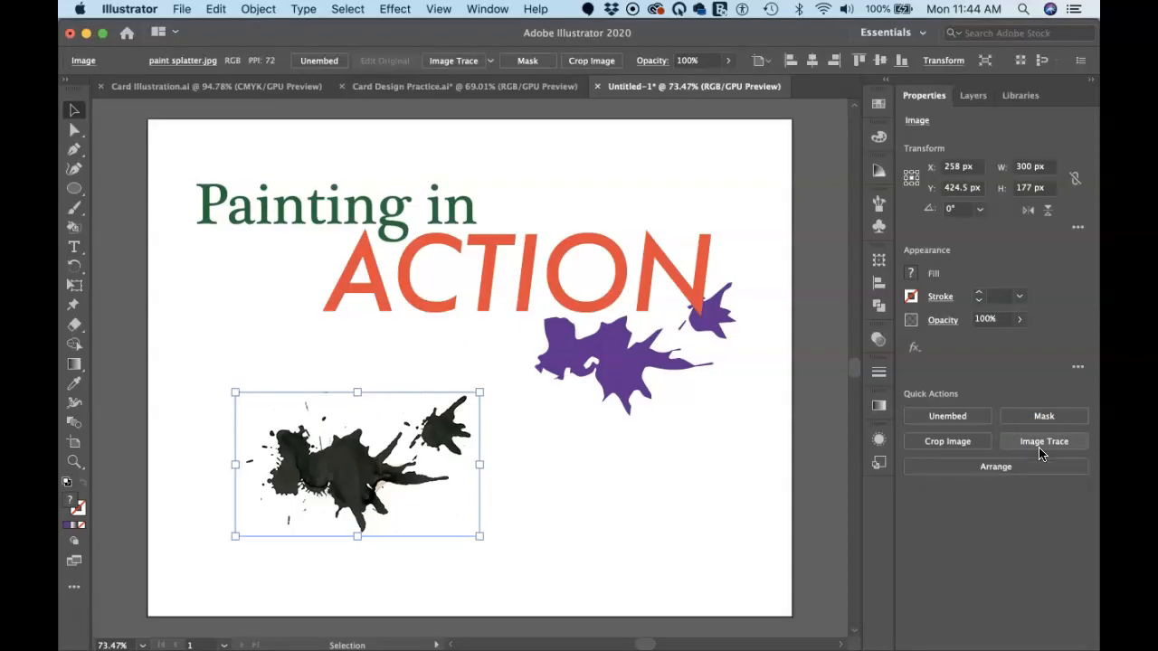
{"action": "left_click", "coordinate": [1038, 448]}
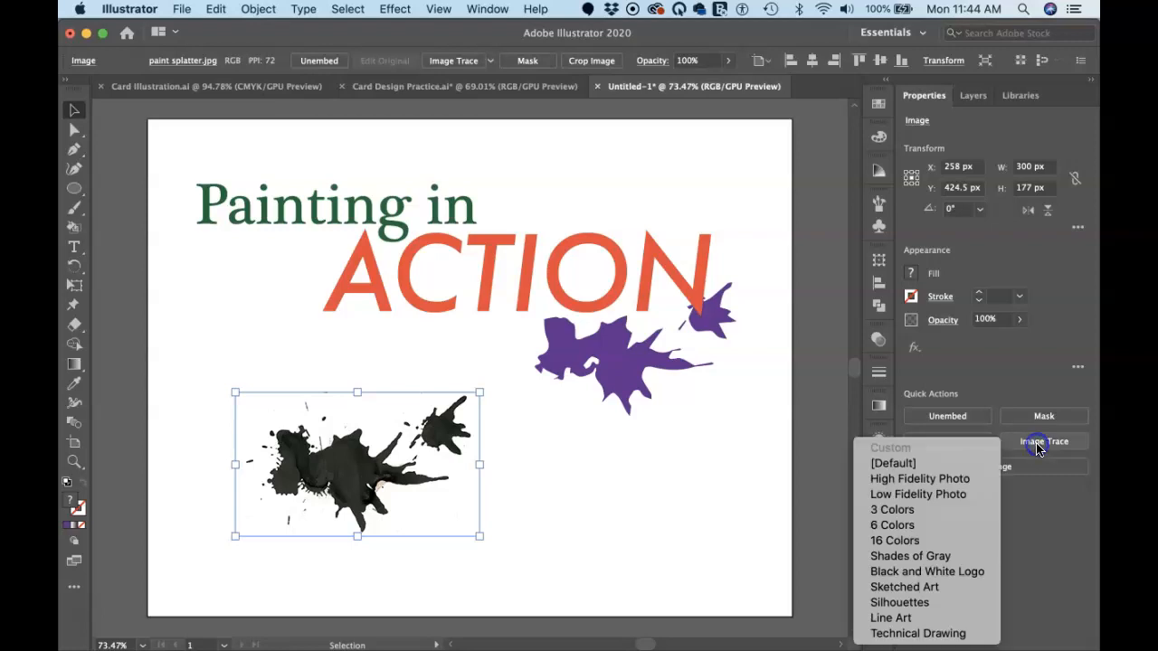
{"action": "left_click", "coordinate": [920, 462]}
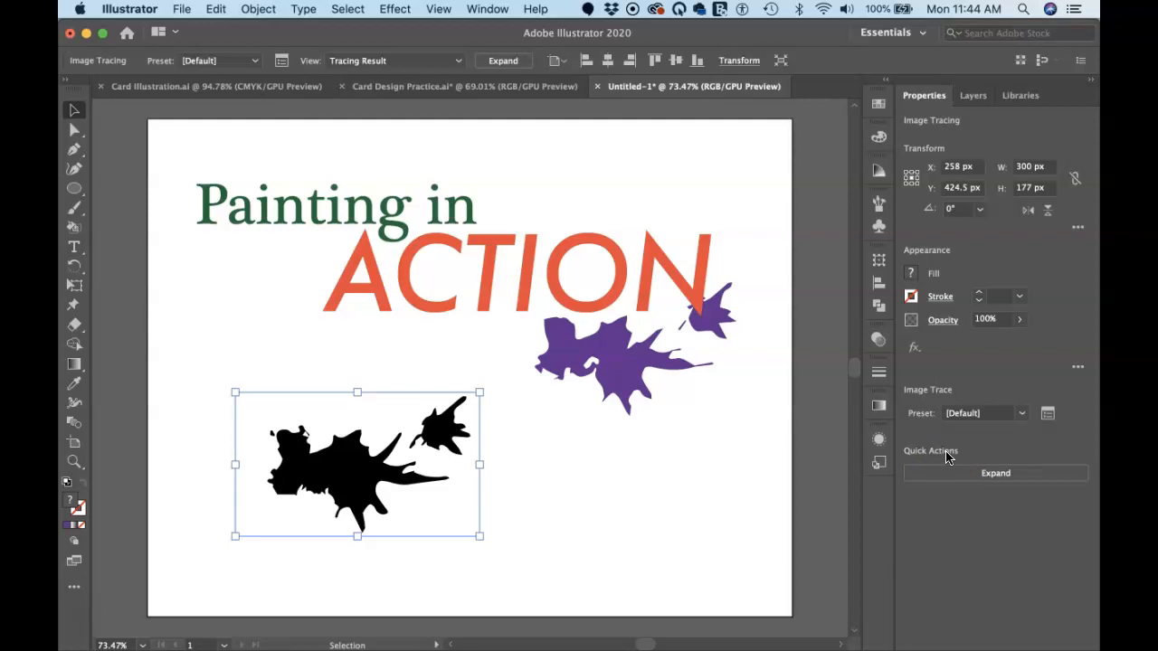
Step: Open the detailed trace settings for the splatter and set the Threshold to 130
{"action": "left_click", "coordinate": [1048, 416]}
{"action": "left_click", "coordinate": [1048, 416]}
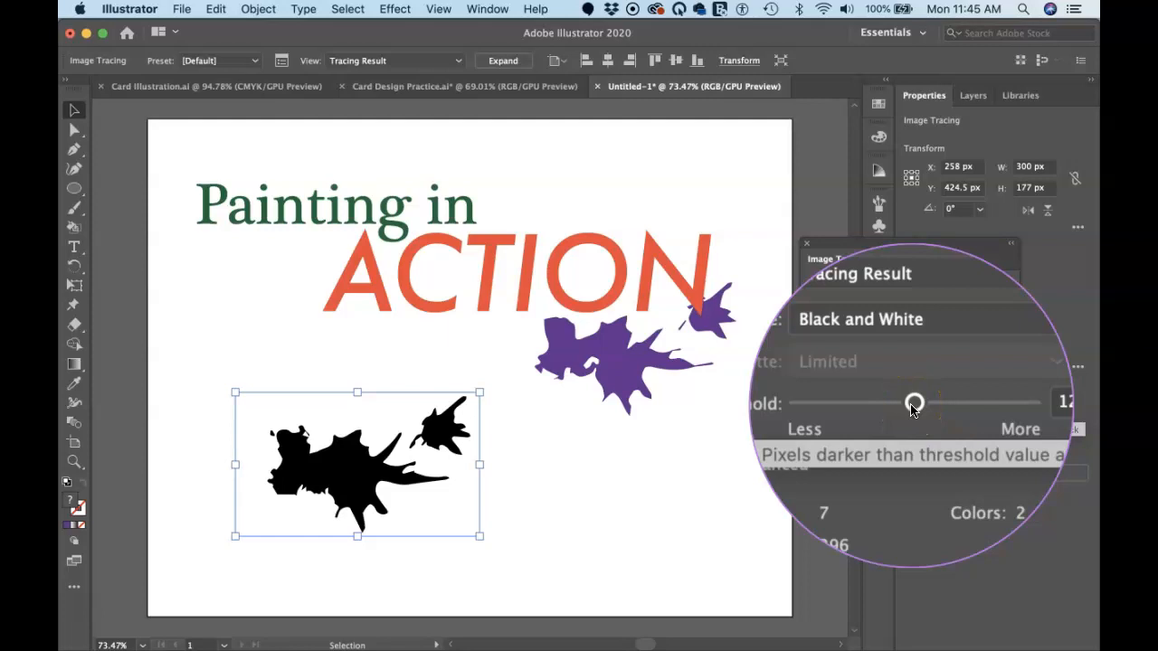
{"action": "mouse_move", "coordinate": [912, 409]}
{"action": "left_mouse_down"}
{"action": "mouse_move", "coordinate": [891, 409]}
{"action": "mouse_move", "coordinate": [957, 413]}
{"action": "mouse_move", "coordinate": [876, 413]}
{"action": "left_mouse_up"}
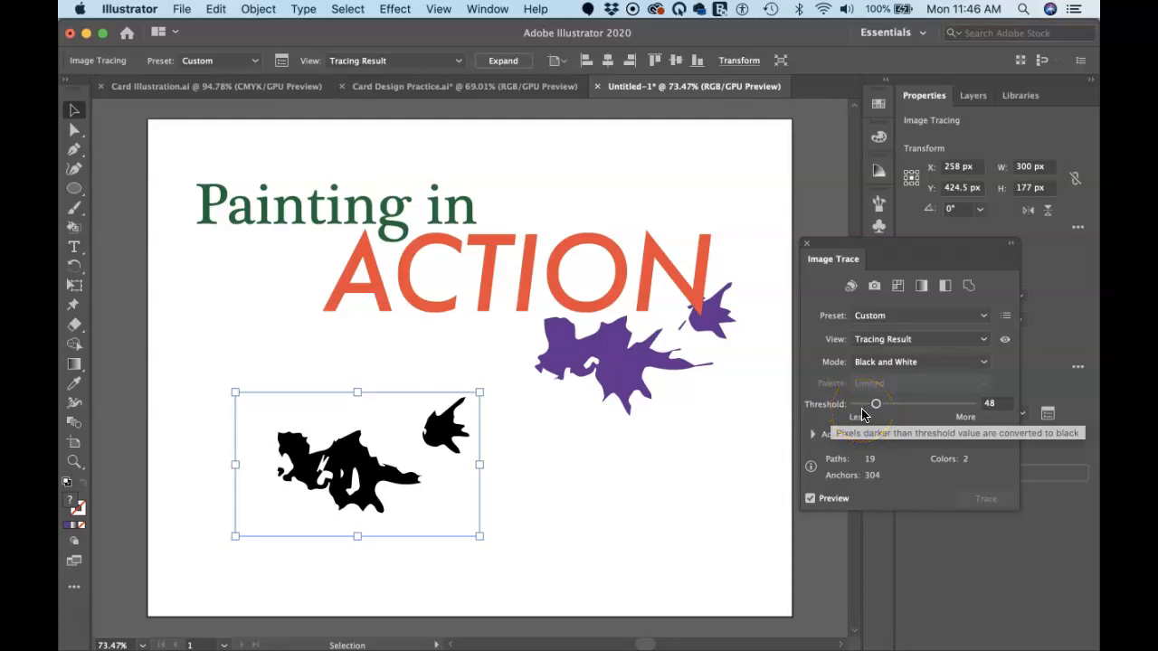
{"action": "mouse_move", "coordinate": [877, 409]}
{"action": "left_mouse_down"}
{"action": "mouse_move", "coordinate": [941, 412]}
{"action": "mouse_move", "coordinate": [914, 415]}
{"action": "left_mouse_up"}
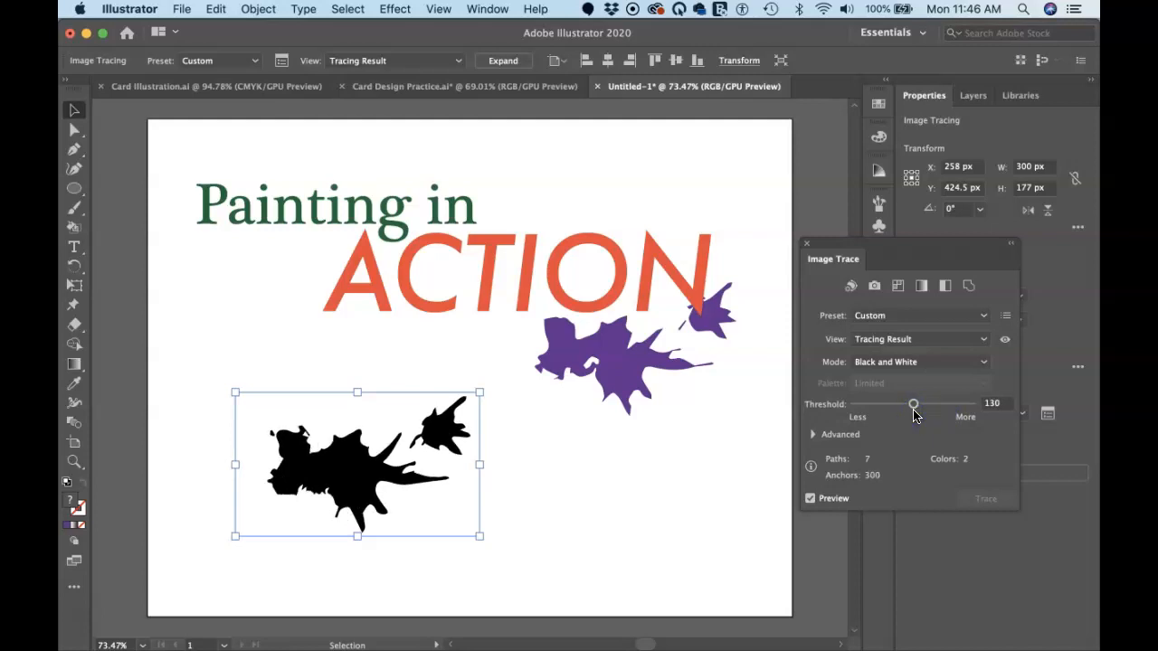
Step: In the advanced trace options, set Noise to 87 px, Corners to 44% and Paths to 46%, and close the trace settings
{"action": "left_click_drag", "start_coordinate": [859, 240], "coordinate": [799, 152]}
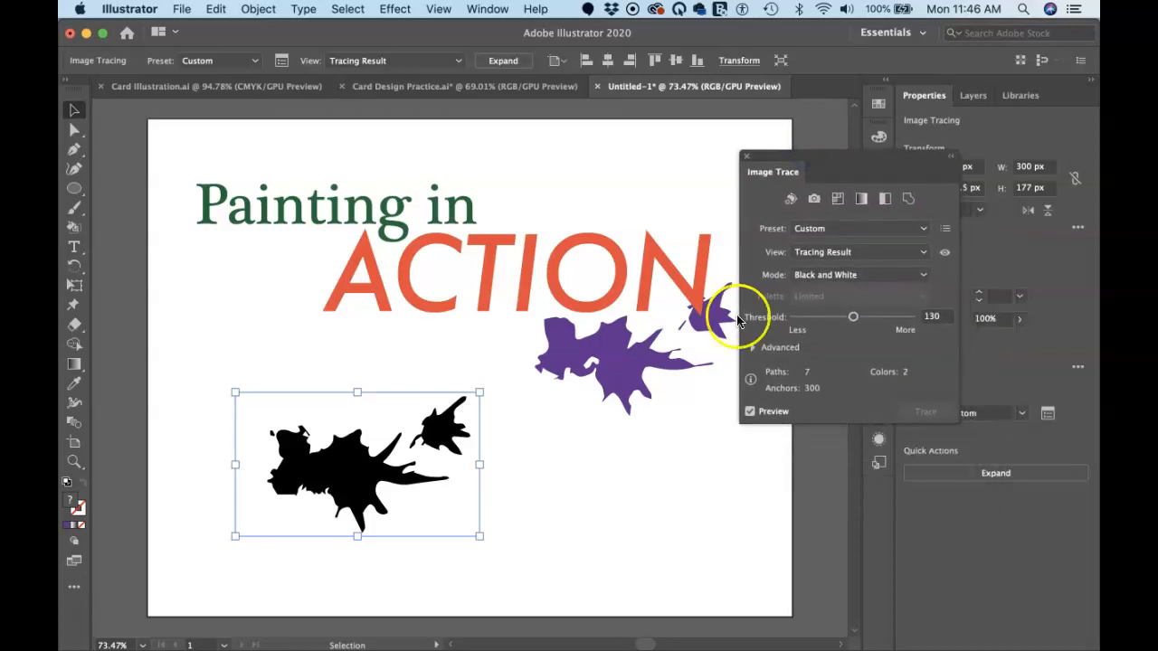
{"action": "left_click", "coordinate": [753, 347]}
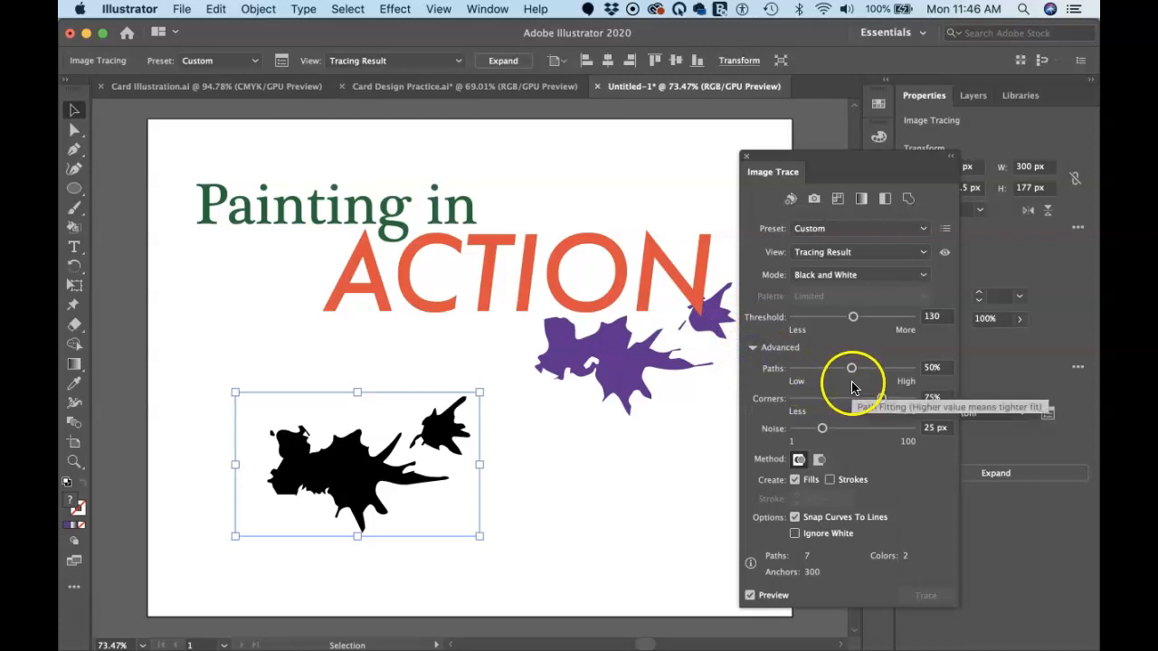
{"action": "mouse_move", "coordinate": [851, 368]}
{"action": "left_mouse_down"}
{"action": "mouse_move", "coordinate": [808, 373]}
{"action": "mouse_move", "coordinate": [854, 369]}
{"action": "mouse_move", "coordinate": [853, 399]}
{"action": "mouse_move", "coordinate": [817, 402]}
{"action": "left_mouse_up"}
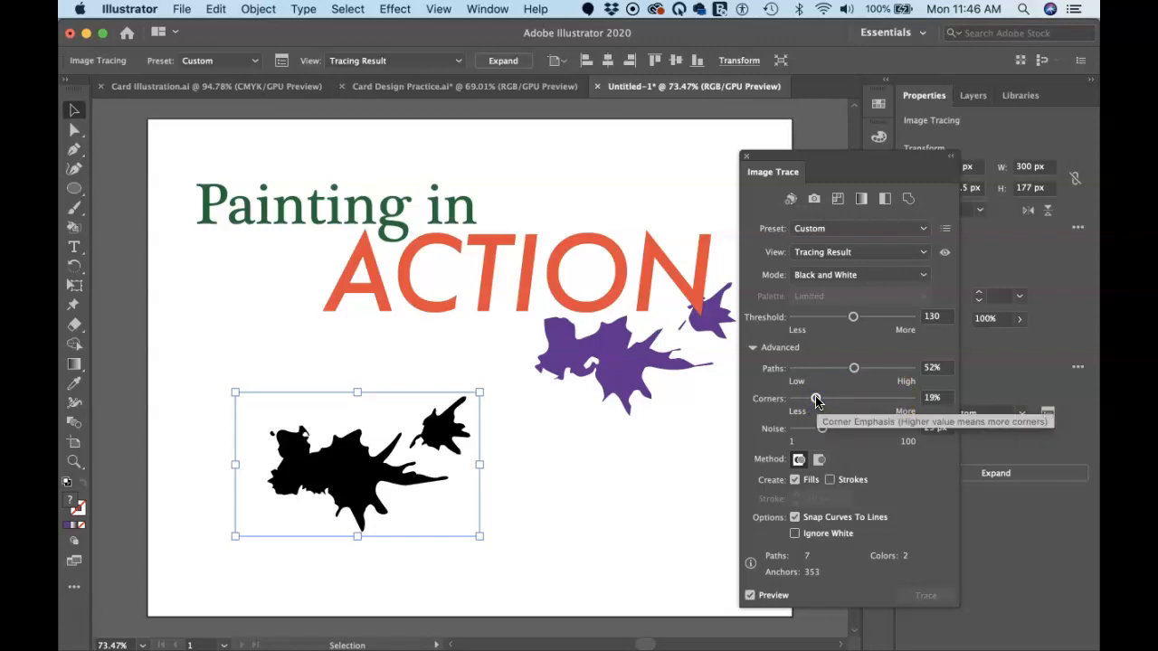
{"action": "left_click_drag", "start_coordinate": [817, 401], "coordinate": [879, 404]}
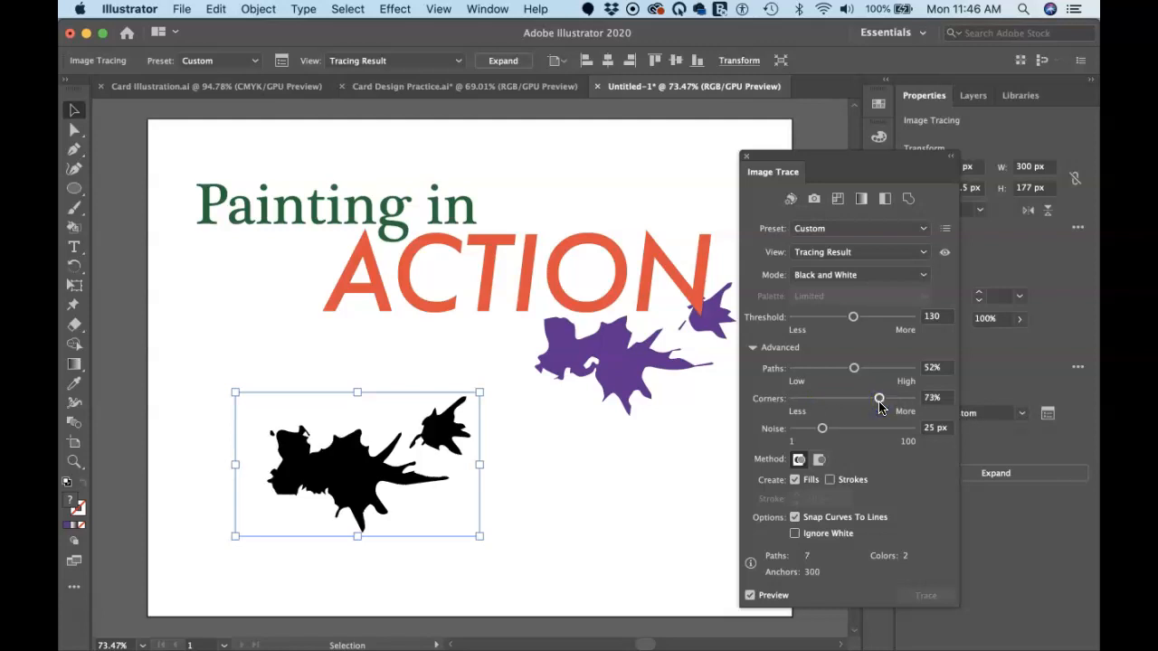
{"action": "left_click_drag", "start_coordinate": [879, 404], "coordinate": [853, 401]}
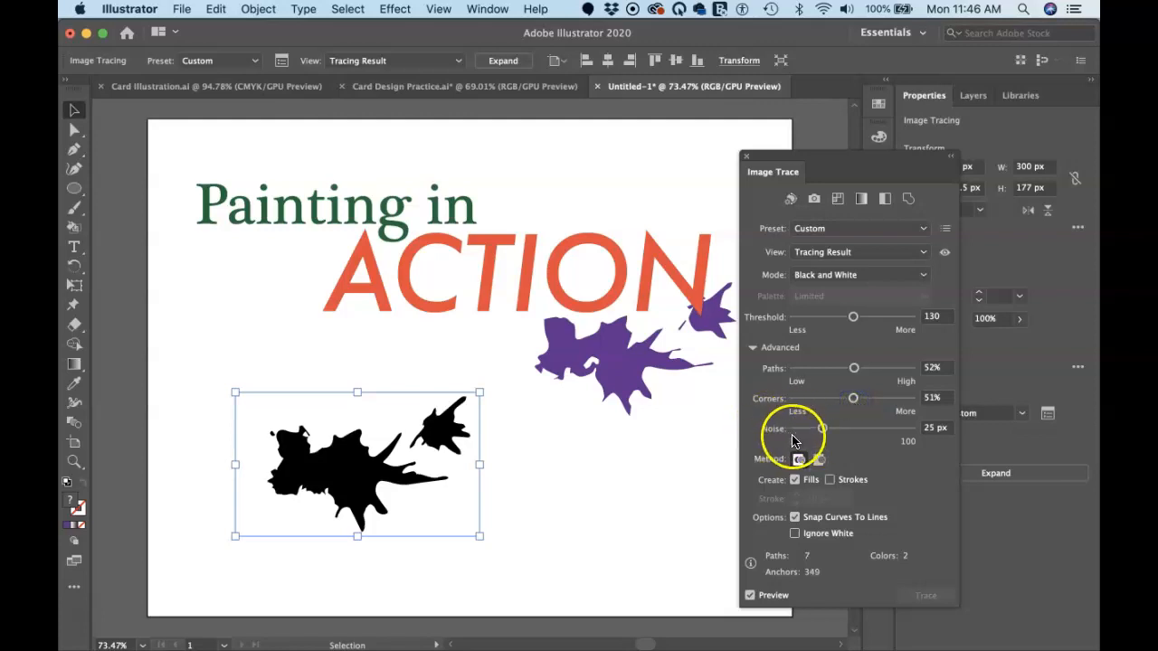
{"action": "left_click_drag", "start_coordinate": [823, 431], "coordinate": [803, 430]}
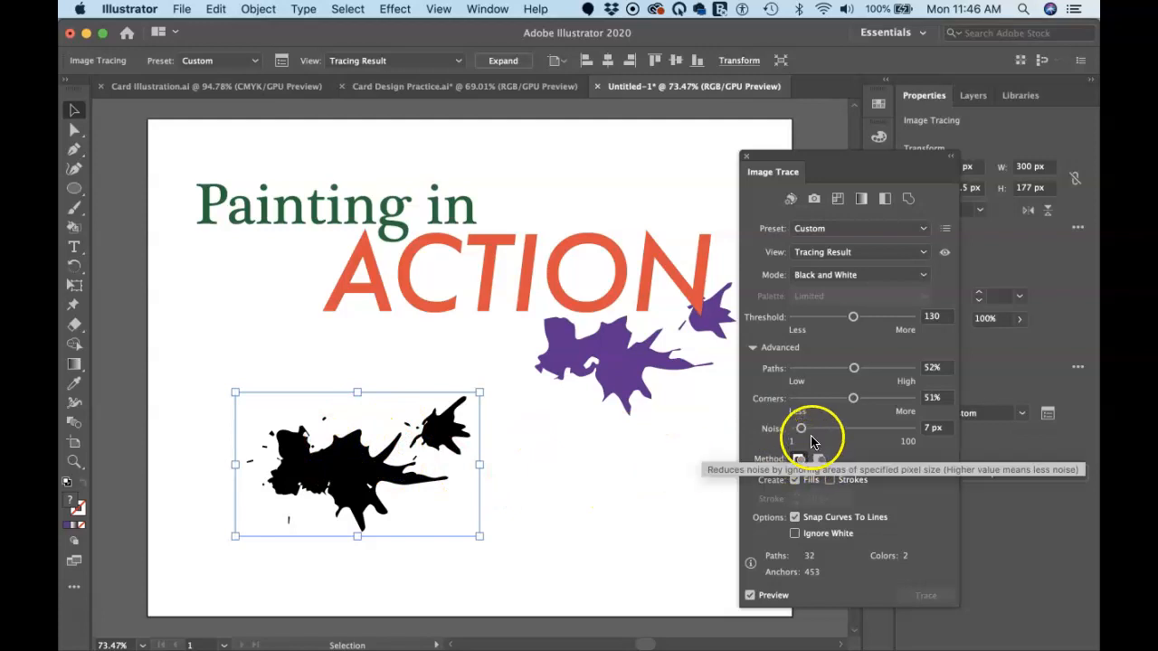
{"action": "left_click_drag", "start_coordinate": [802, 433], "coordinate": [897, 432]}
{"action": "left_click_drag", "start_coordinate": [853, 399], "coordinate": [847, 370]}
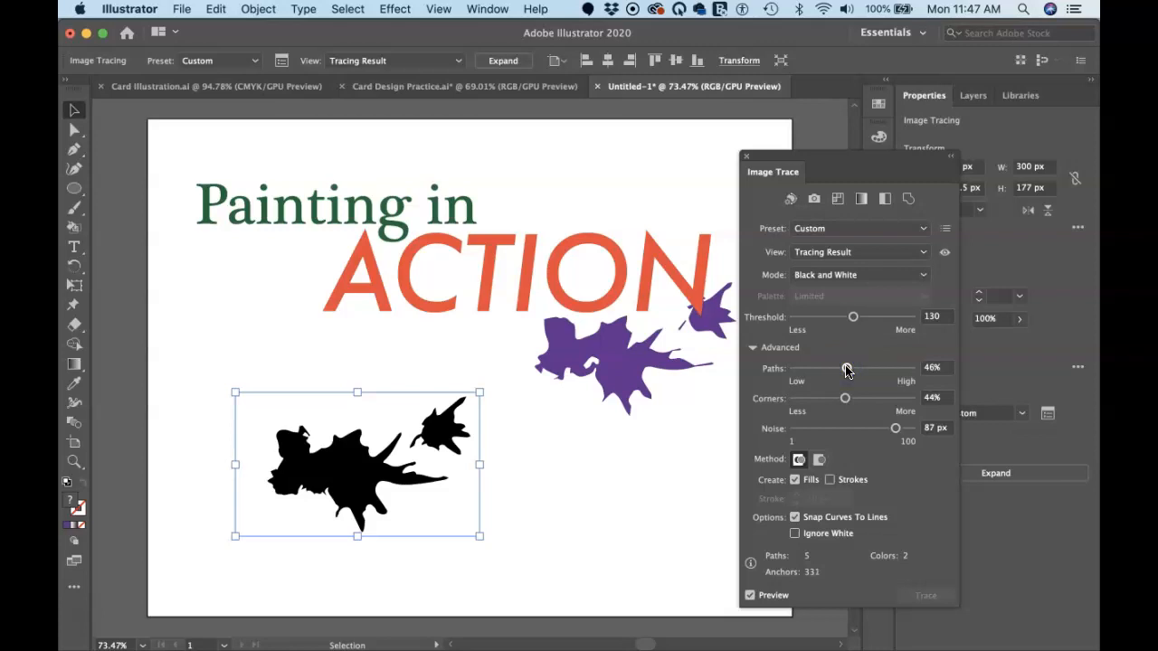
{"action": "left_click", "coordinate": [745, 156]}
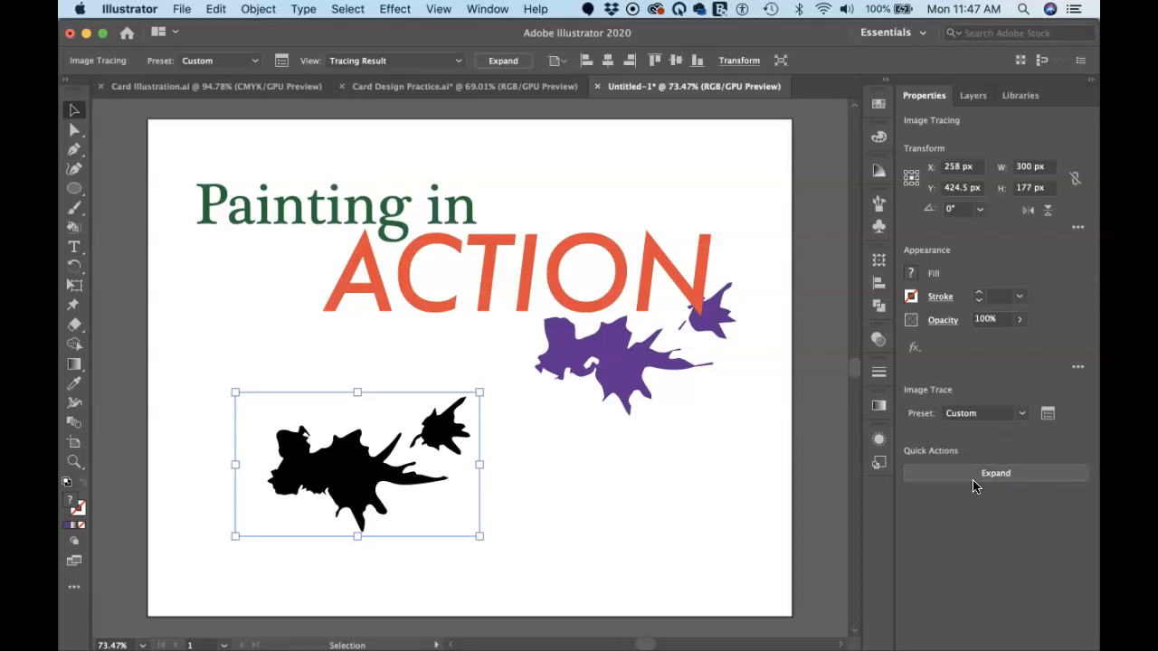
Step: Expand the traced splatter into editable paths and delete its white background shape using Direct Selection
{"action": "left_click", "coordinate": [995, 475]}
{"action": "left_click", "coordinate": [1021, 475]}
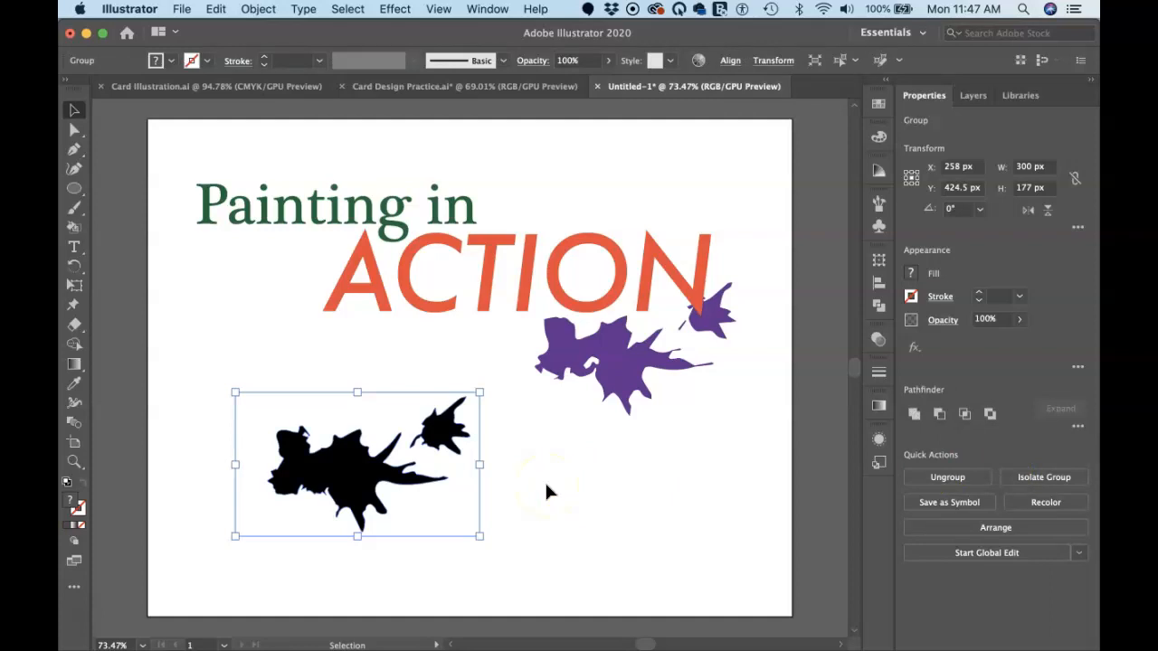
{"action": "key", "text": "a"}
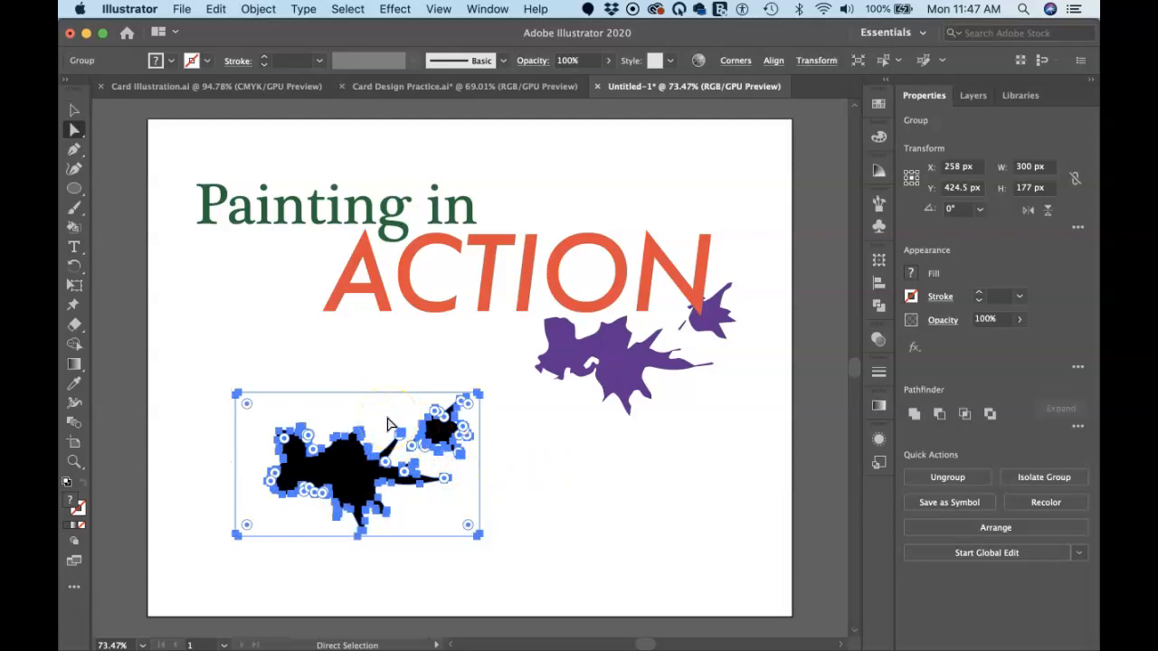
{"action": "left_click", "coordinate": [407, 377]}
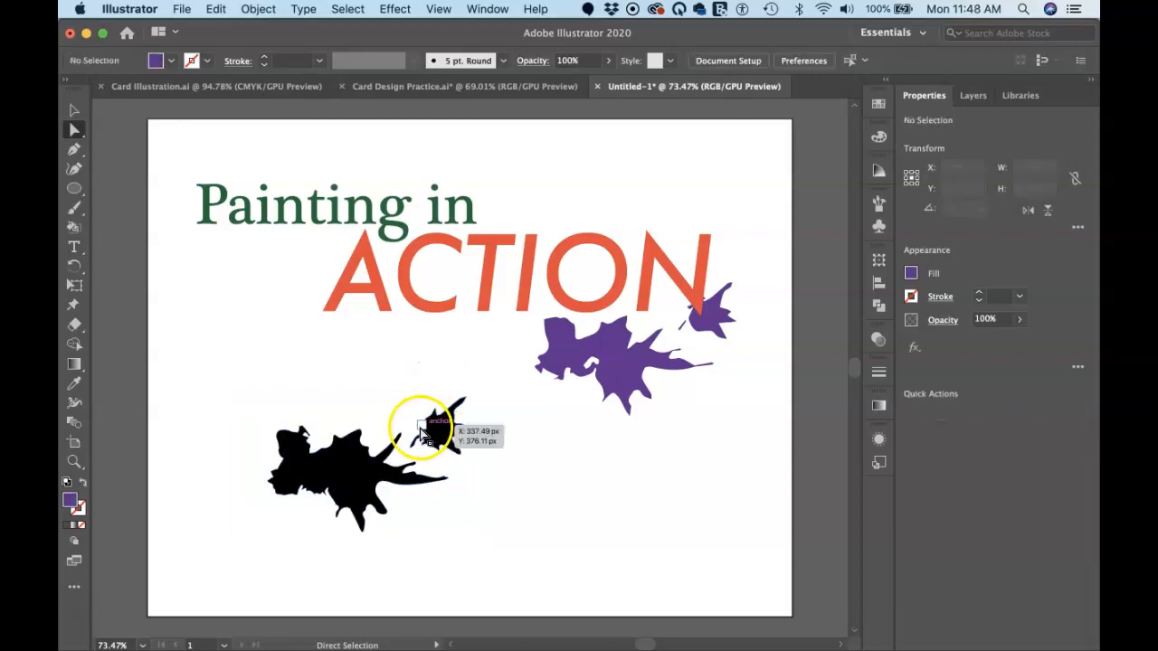
{"action": "left_click", "coordinate": [406, 421]}
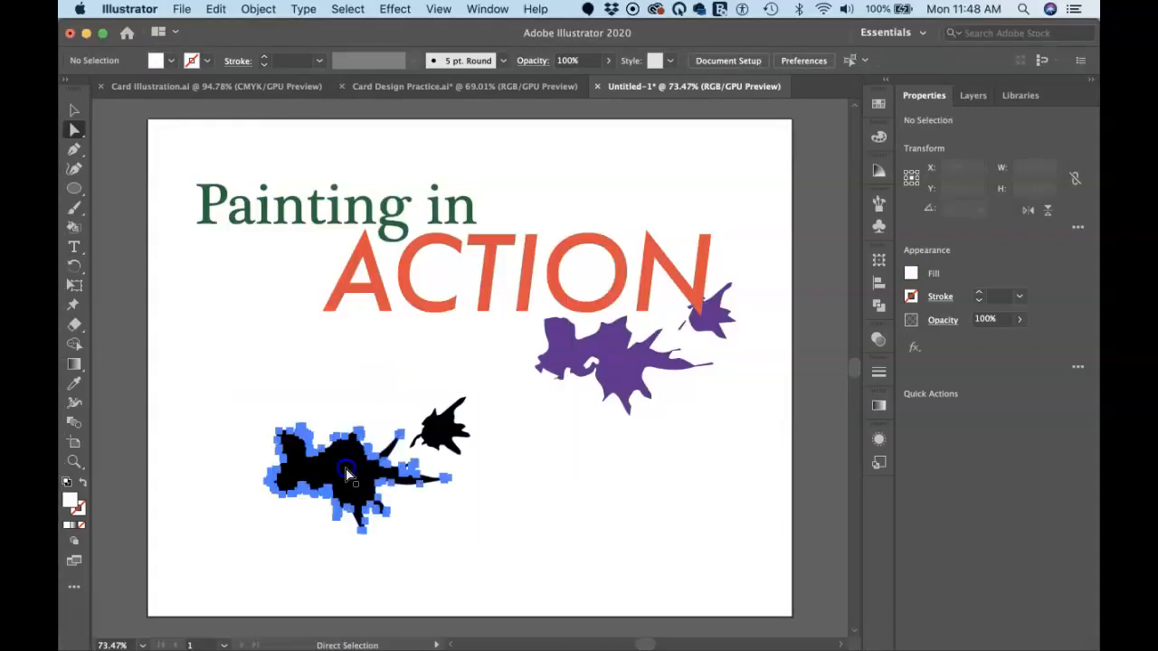
{"action": "left_click", "coordinate": [346, 468]}
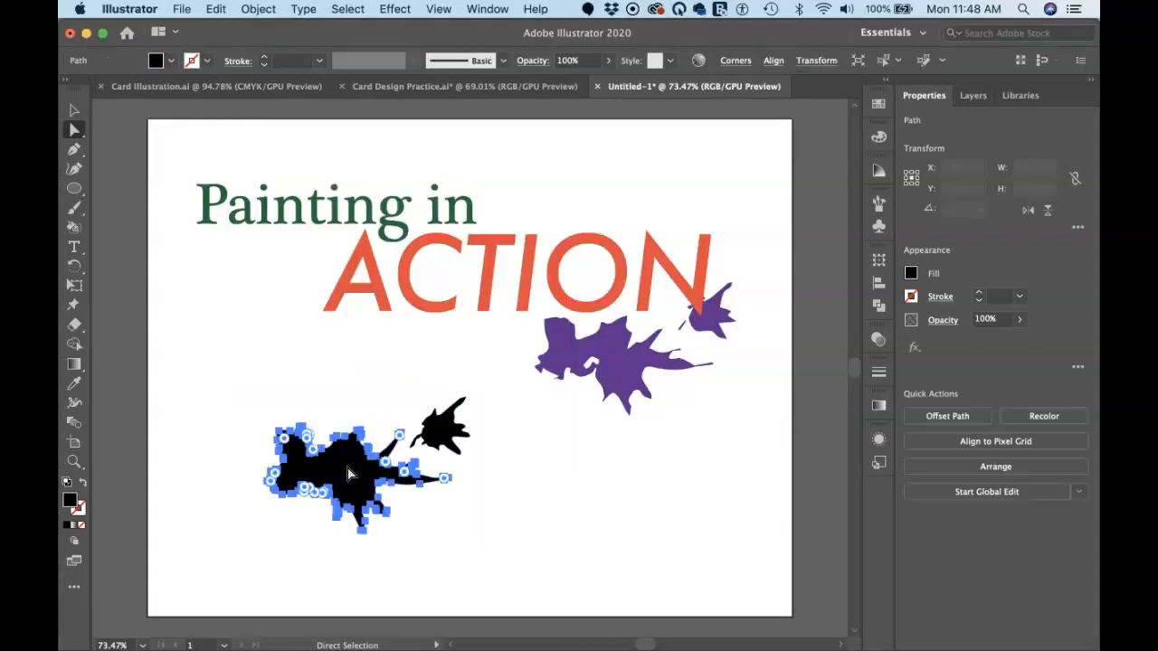
{"action": "left_click", "coordinate": [444, 430]}
{"action": "left_click", "coordinate": [382, 417]}
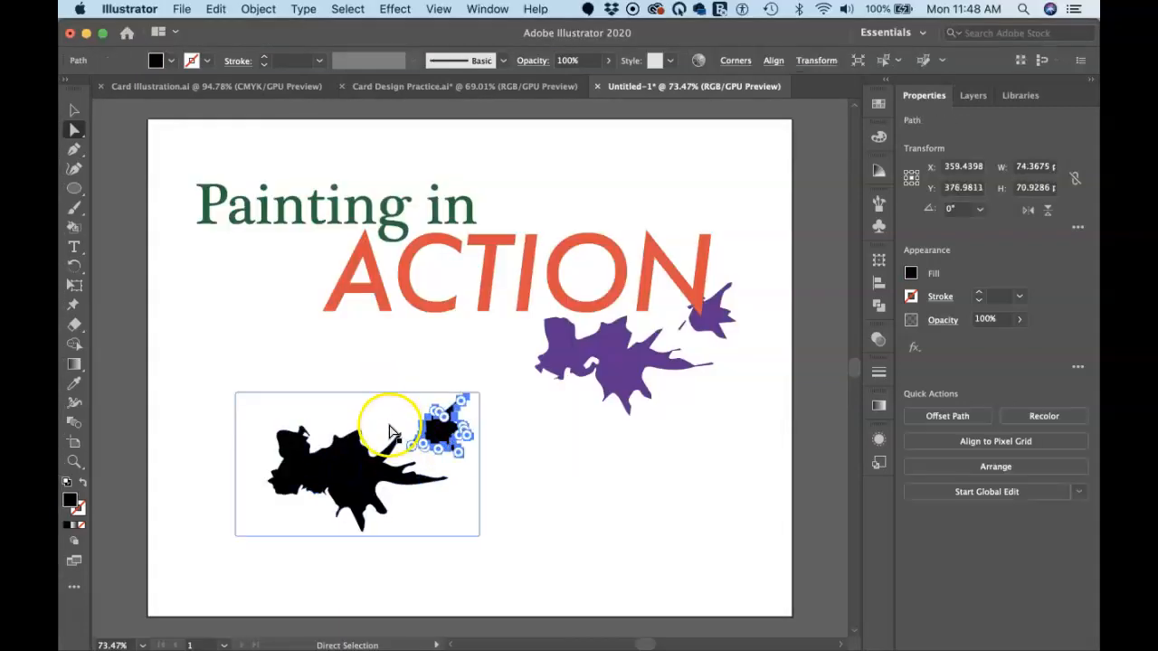
{"action": "left_click", "coordinate": [370, 413]}
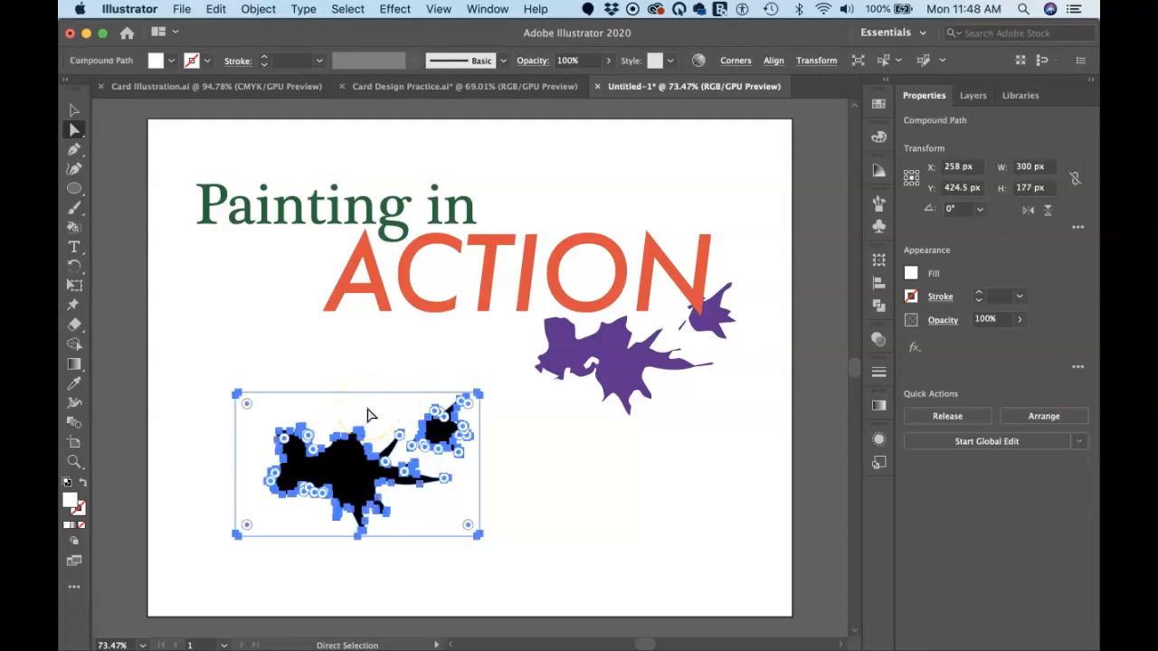
{"action": "key", "text": "BackSpace"}
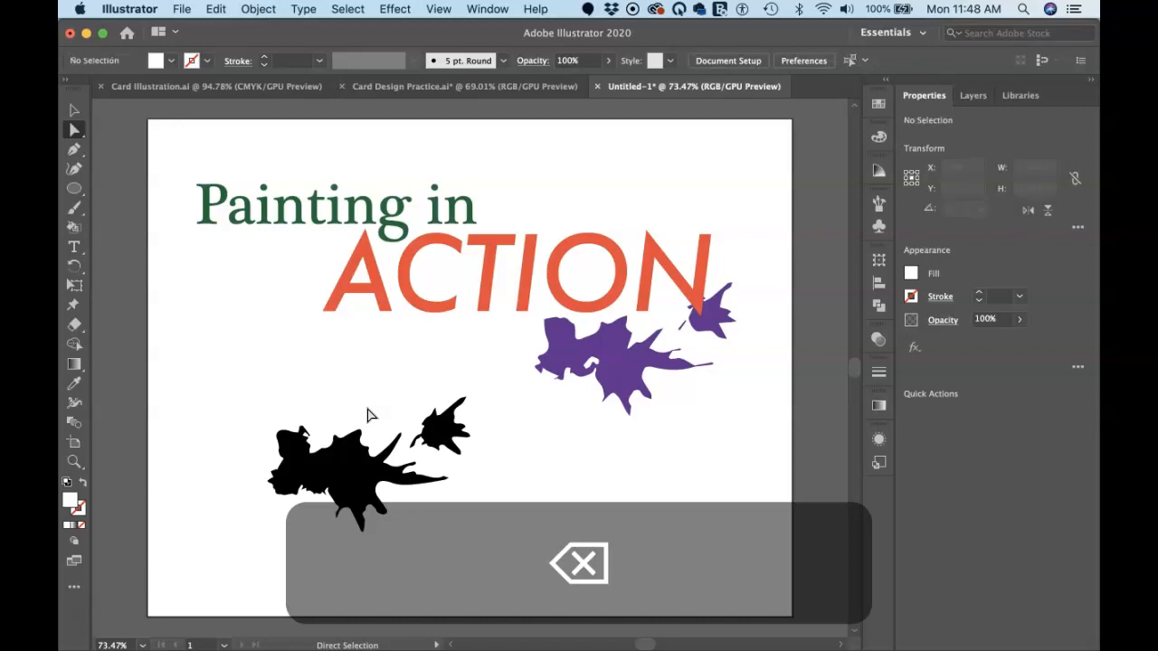
Step: Move the whole black splatter group to about X 297 px, Y 412 px
{"action": "key", "text": "v"}
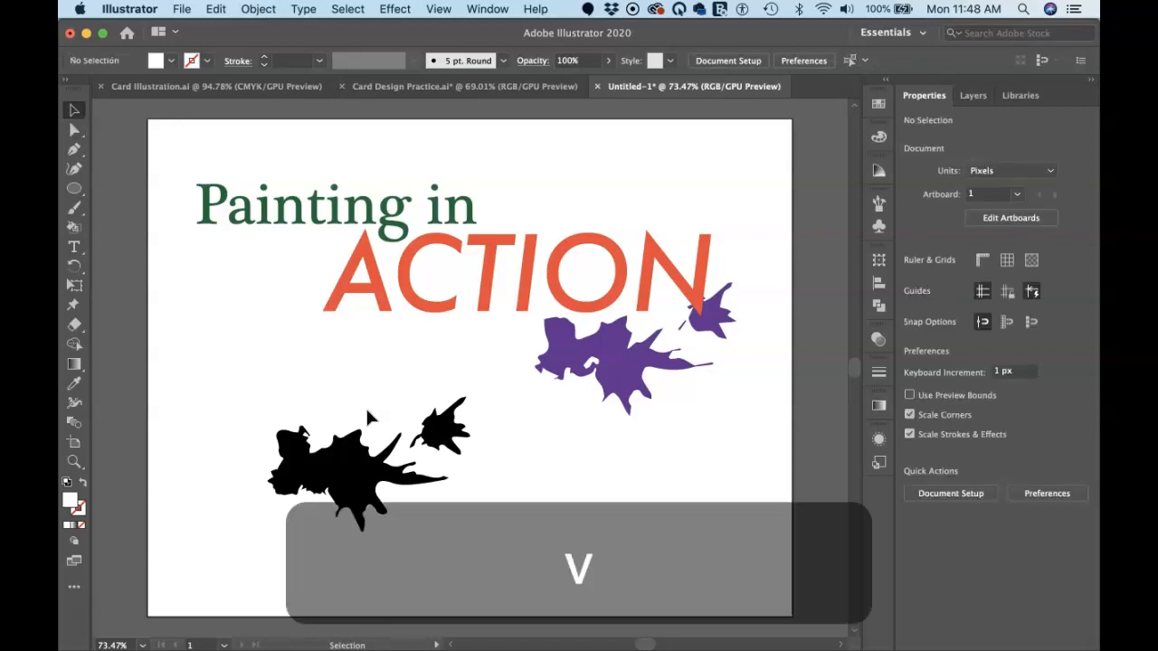
{"action": "double_click", "coordinate": [308, 471]}
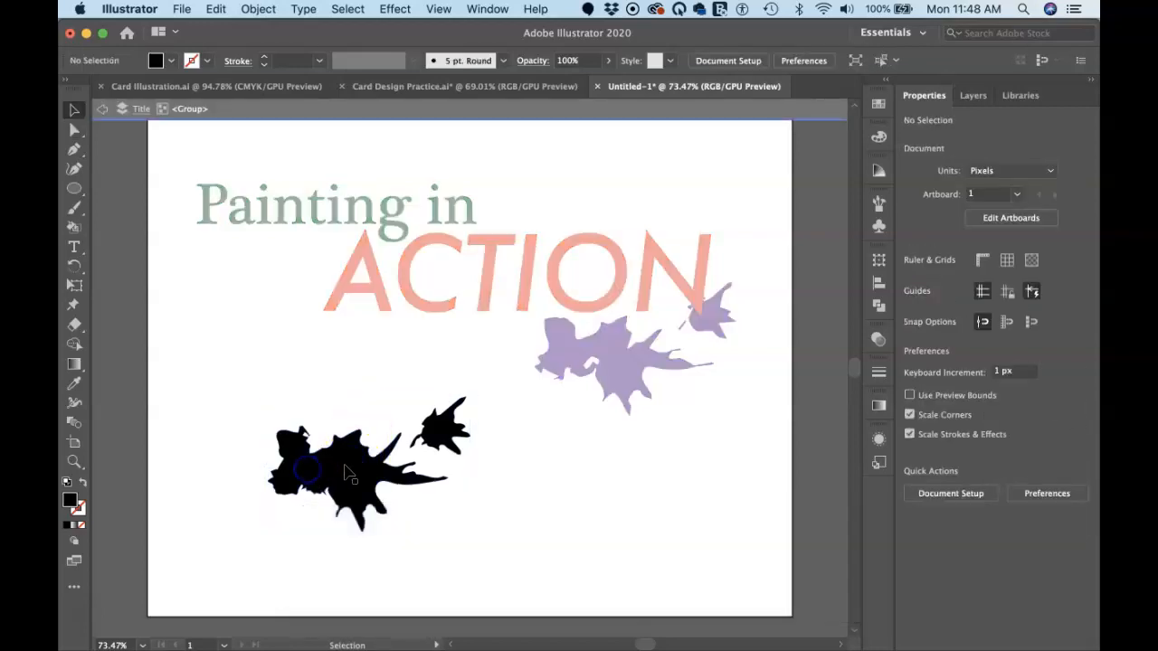
{"action": "mouse_move", "coordinate": [349, 475]}
{"action": "left_mouse_down"}
{"action": "mouse_move", "coordinate": [279, 470]}
{"action": "mouse_move", "coordinate": [343, 459]}
{"action": "mouse_move", "coordinate": [304, 450]}
{"action": "mouse_move", "coordinate": [353, 484]}
{"action": "left_mouse_up"}
{"action": "key", "text": "super+z"}
{"action": "double_click", "coordinate": [327, 393]}
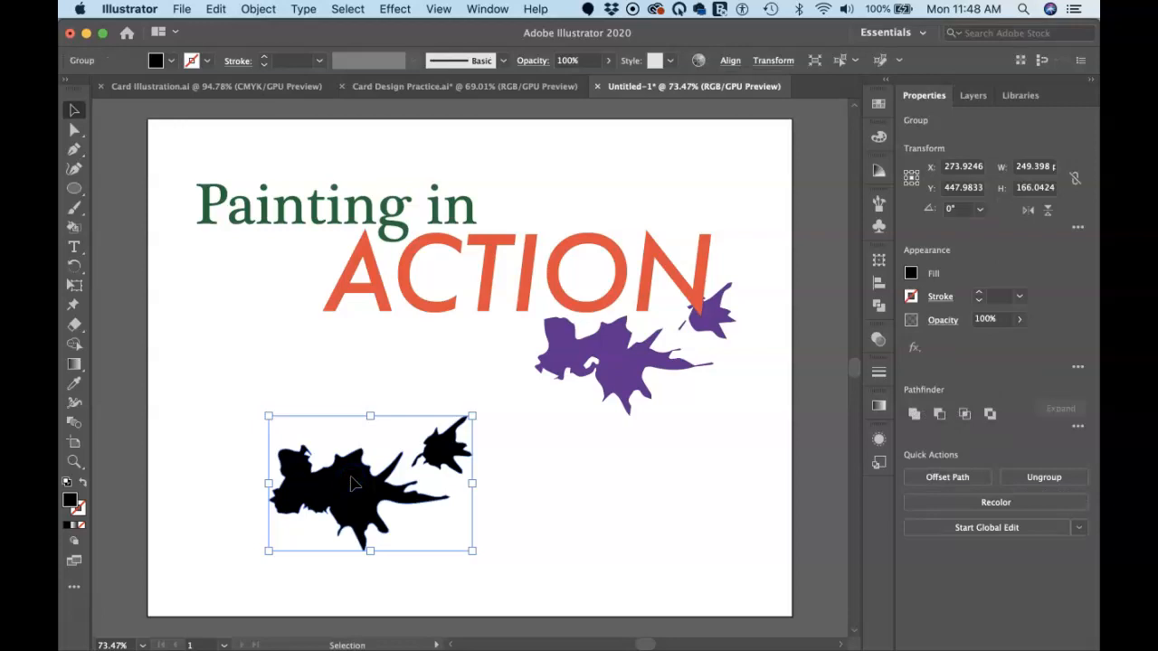
{"action": "left_click_drag", "start_coordinate": [353, 484], "coordinate": [371, 453]}
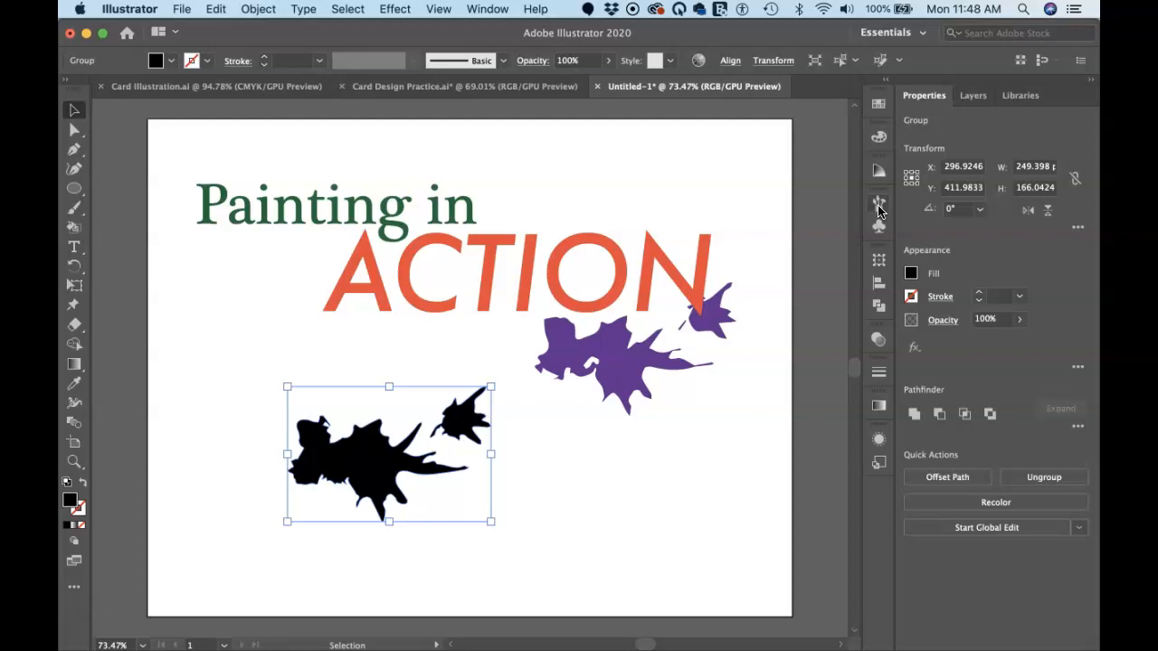
Step: Display the document's brushes while keeping the black splatter group selected
{"action": "left_click", "coordinate": [878, 206]}
{"action": "left_click", "coordinate": [879, 207]}
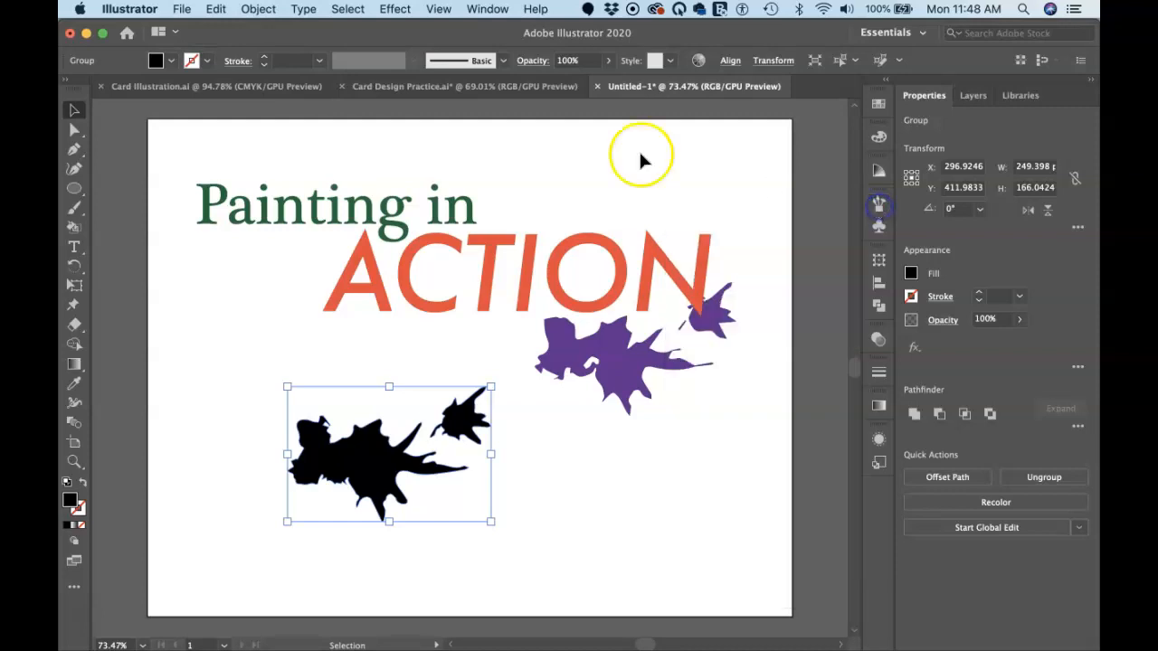
{"action": "left_click", "coordinate": [486, 9]}
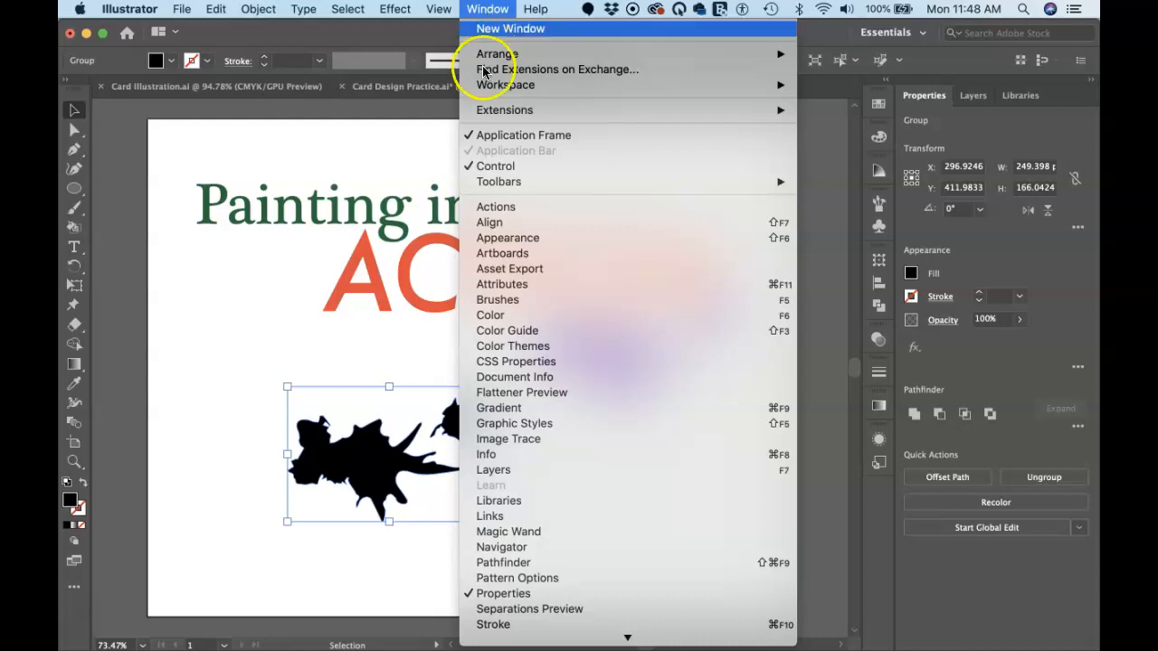
{"action": "left_click", "coordinate": [519, 301]}
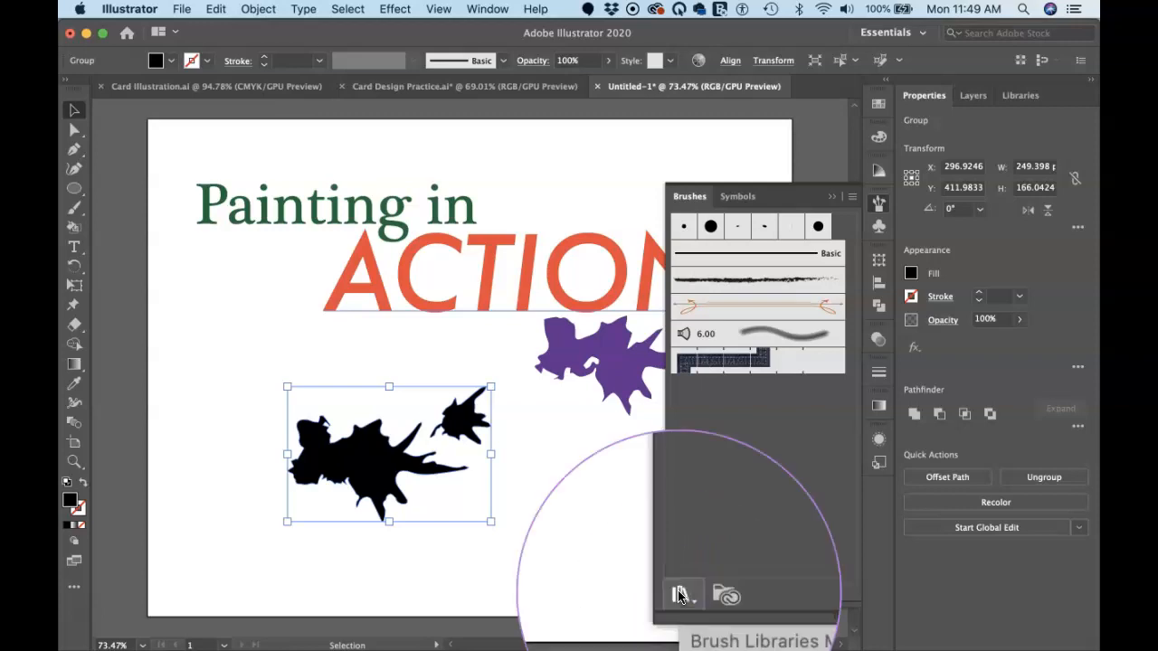
Step: Shorten the brushes list and look through the available brush libraries, including Borders and Bristle Brush
{"action": "mouse_move", "coordinate": [737, 621]}
{"action": "left_mouse_down"}
{"action": "mouse_move", "coordinate": [747, 618]}
{"action": "mouse_move", "coordinate": [745, 441]}
{"action": "left_mouse_up"}
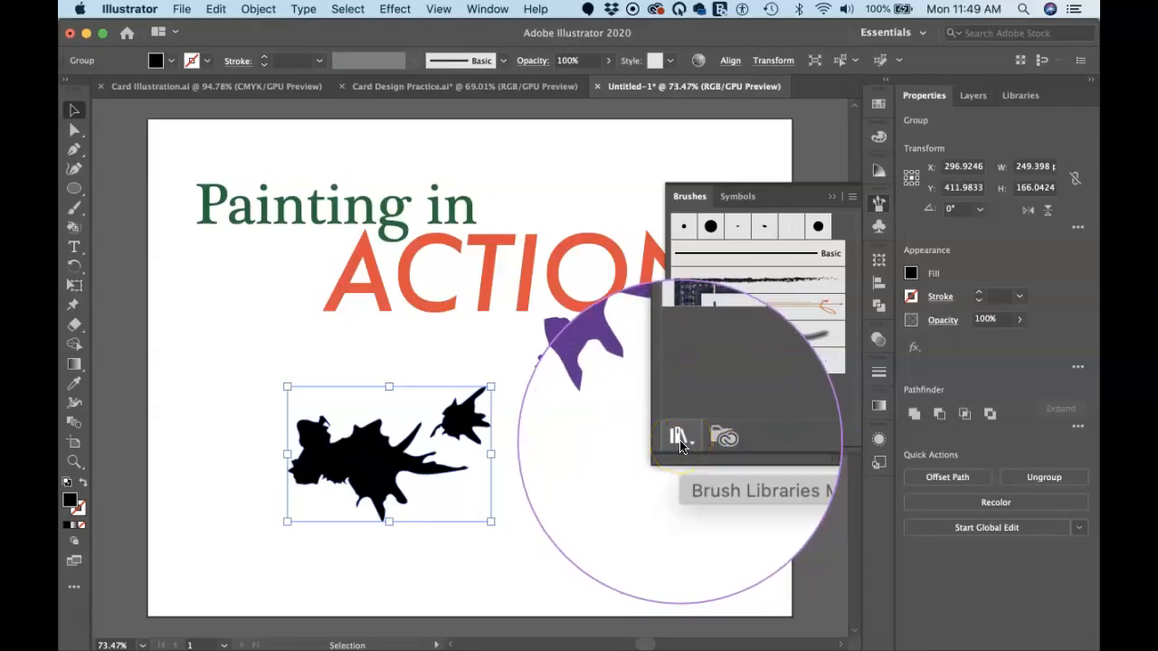
{"action": "left_click", "coordinate": [680, 441]}
{"action": "mouse_move", "coordinate": [703, 485]}
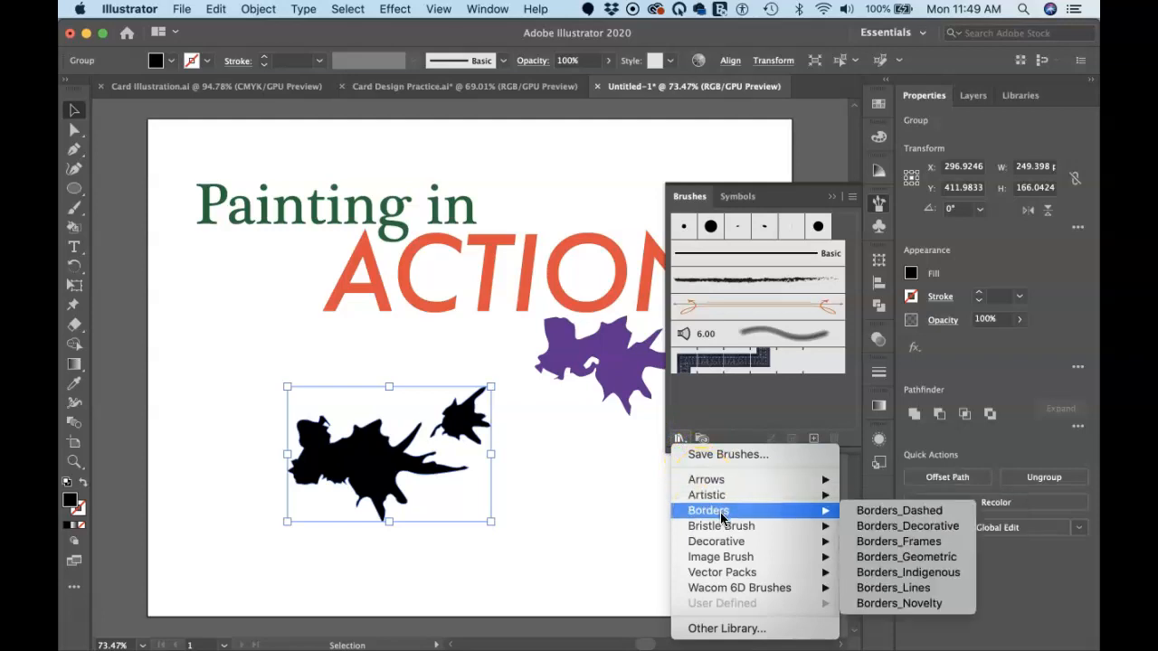
{"action": "mouse_move", "coordinate": [728, 530]}
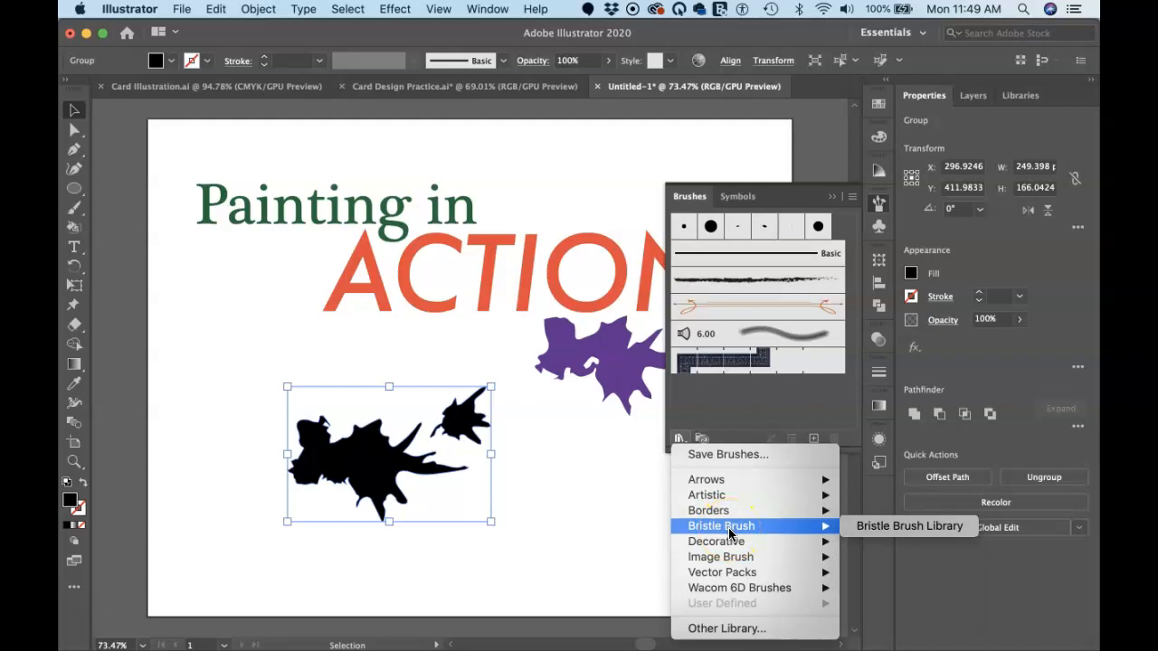
{"action": "left_click", "coordinate": [702, 414]}
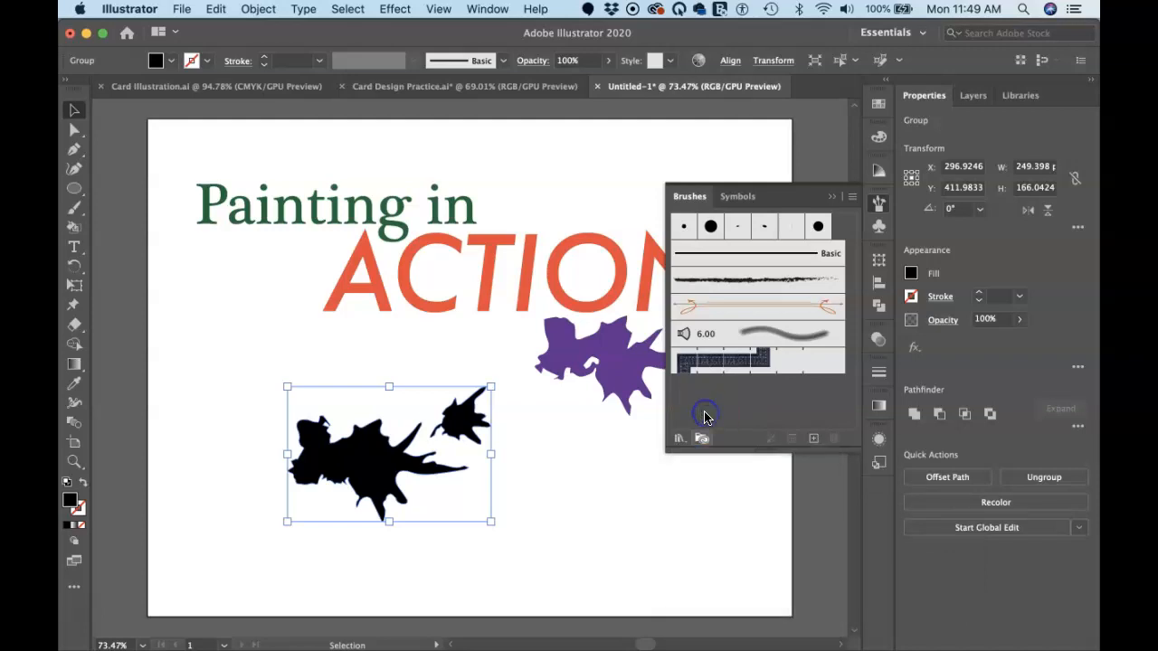
Step: Start a new Art Brush from the selected black splatter group and name it My Special Brush
{"action": "left_click_drag", "start_coordinate": [402, 453], "coordinate": [393, 459]}
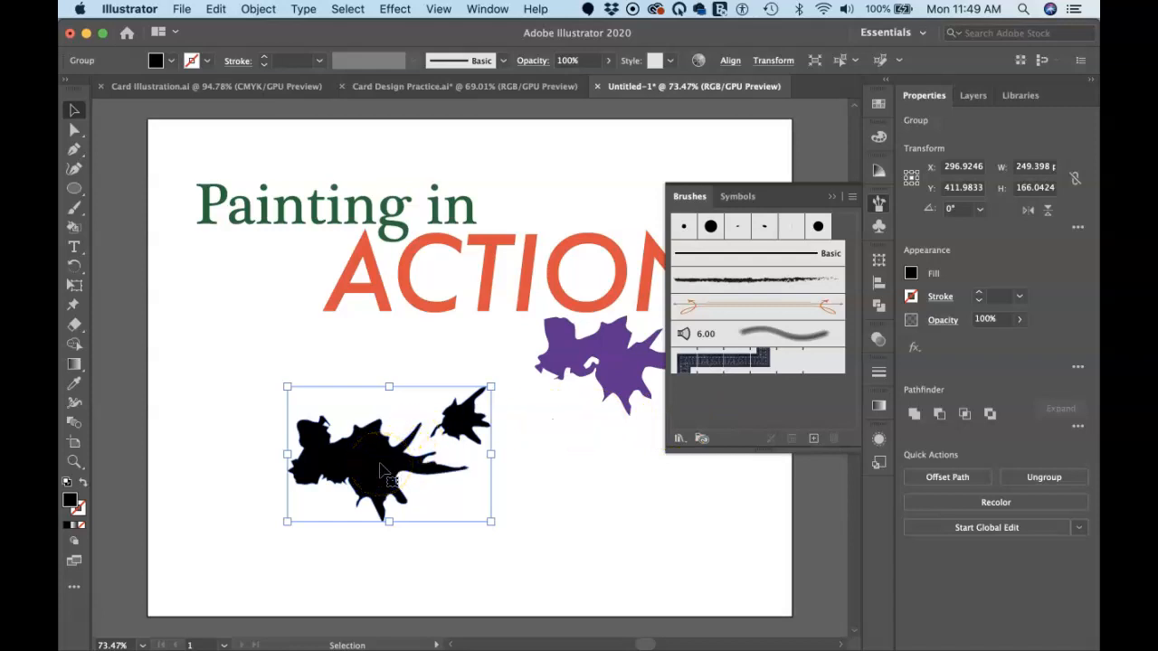
{"action": "left_click", "coordinate": [813, 440]}
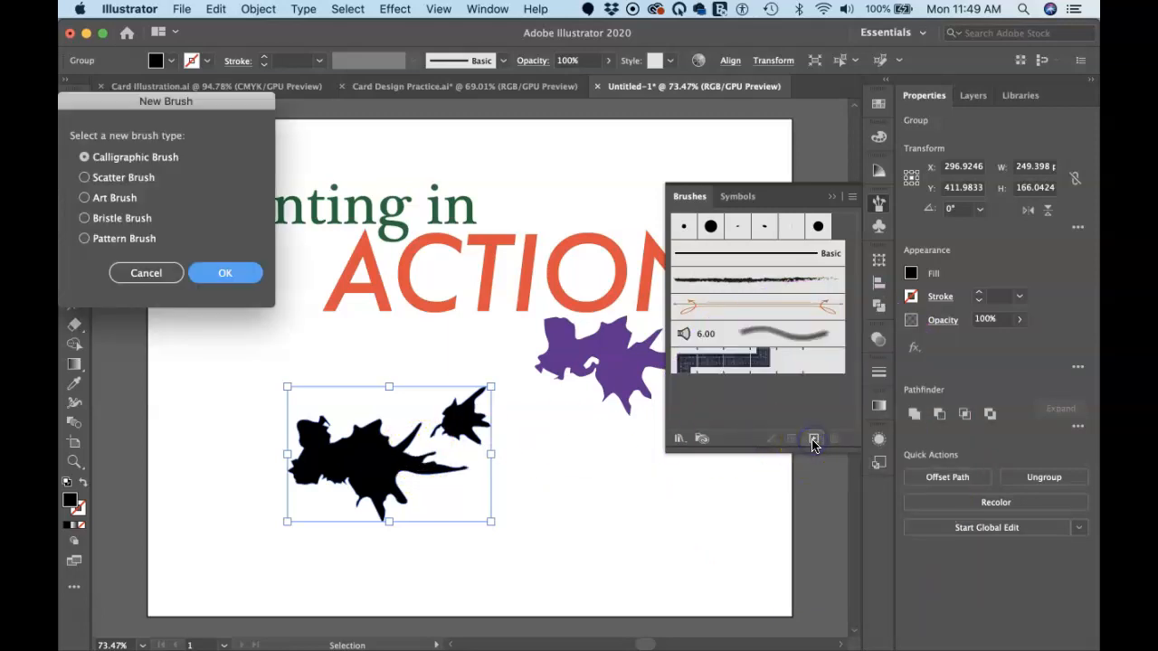
{"action": "mouse_move", "coordinate": [207, 100]}
{"action": "left_mouse_down"}
{"action": "mouse_move", "coordinate": [379, 111]}
{"action": "mouse_move", "coordinate": [413, 140]}
{"action": "left_mouse_up"}
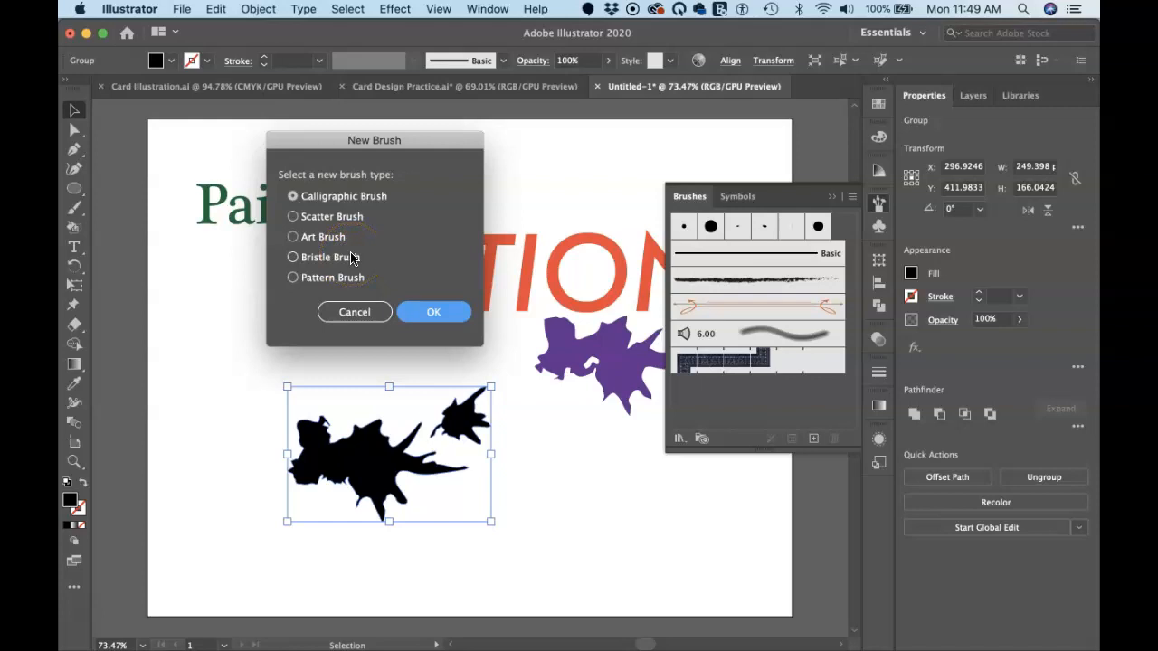
{"action": "left_click", "coordinate": [292, 238]}
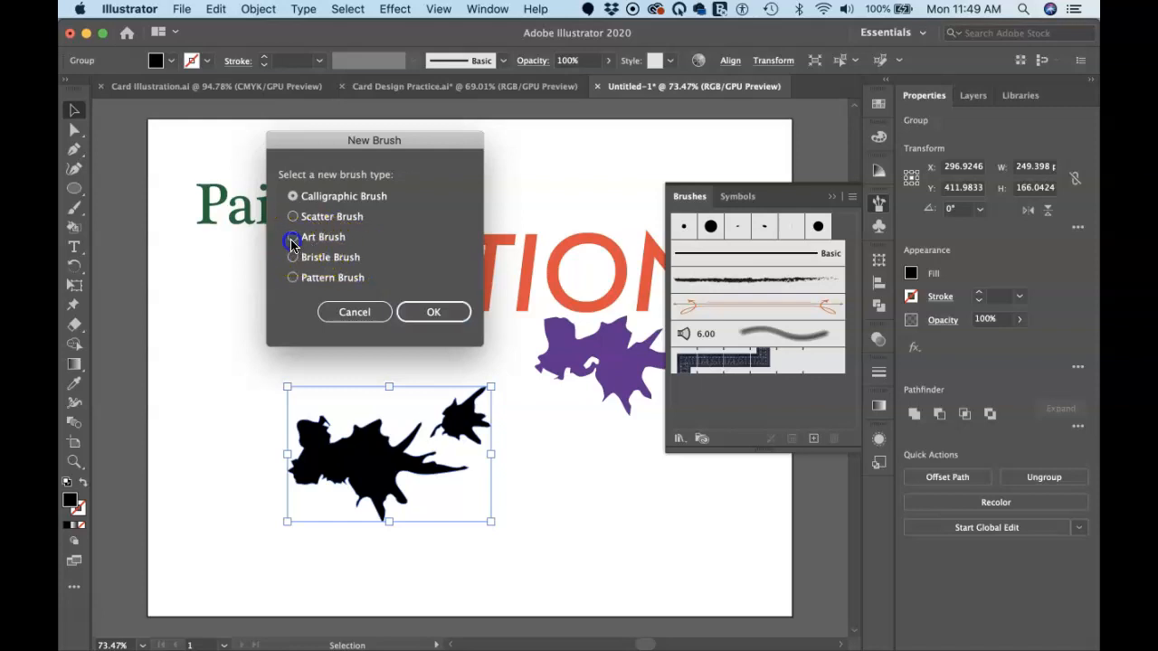
{"action": "left_click", "coordinate": [431, 311]}
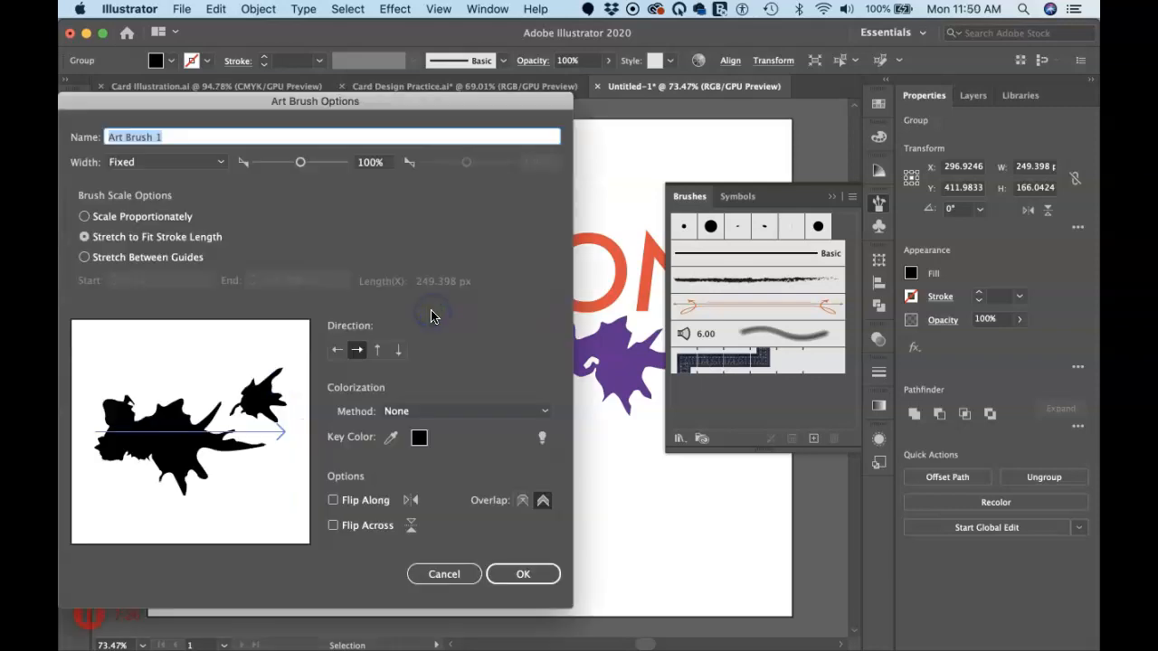
{"action": "left_click_drag", "start_coordinate": [366, 103], "coordinate": [486, 90]}
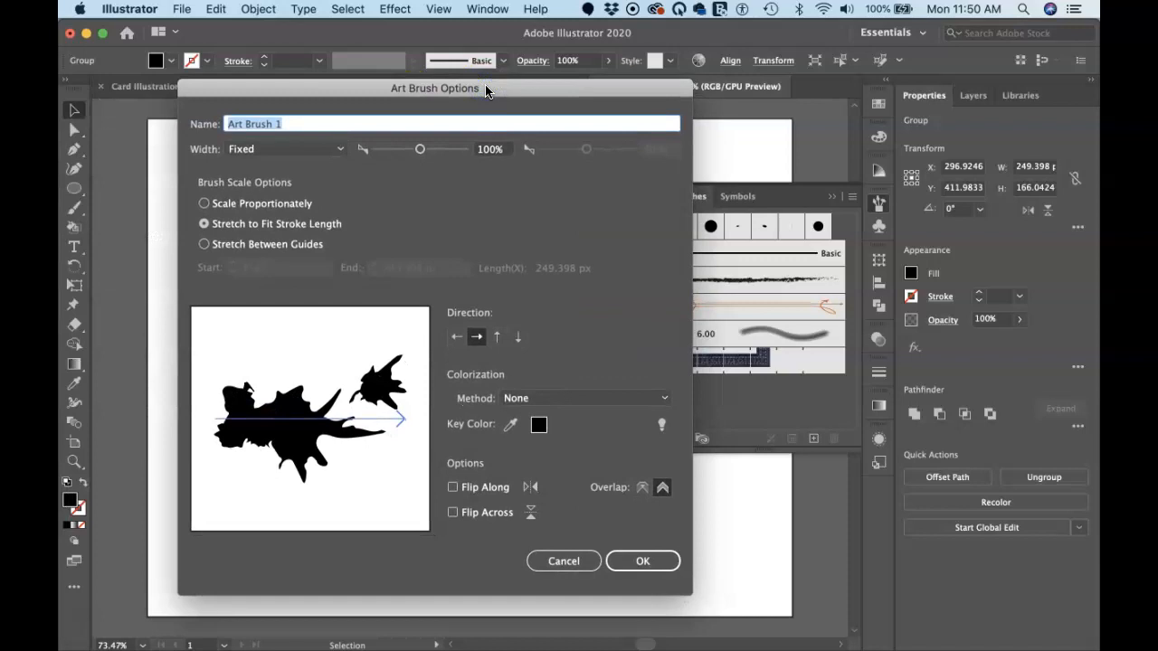
{"action": "type", "text": "My Special Brush"}
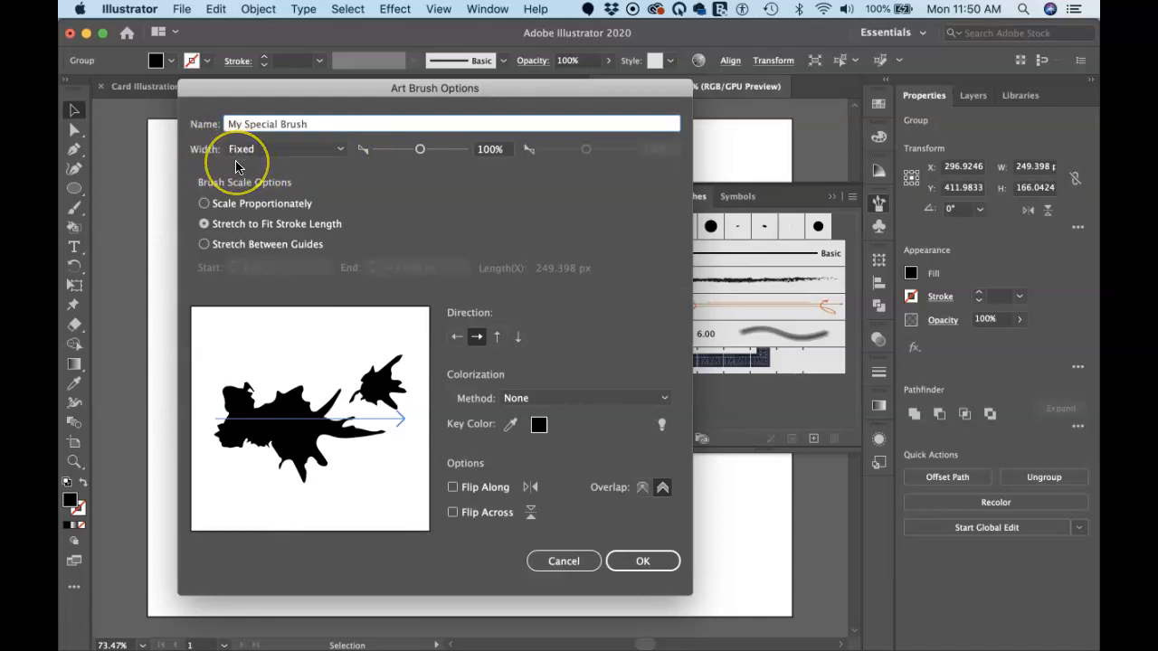
Step: Set the art brush's width to vary with Pressure
{"action": "left_click", "coordinate": [341, 150]}
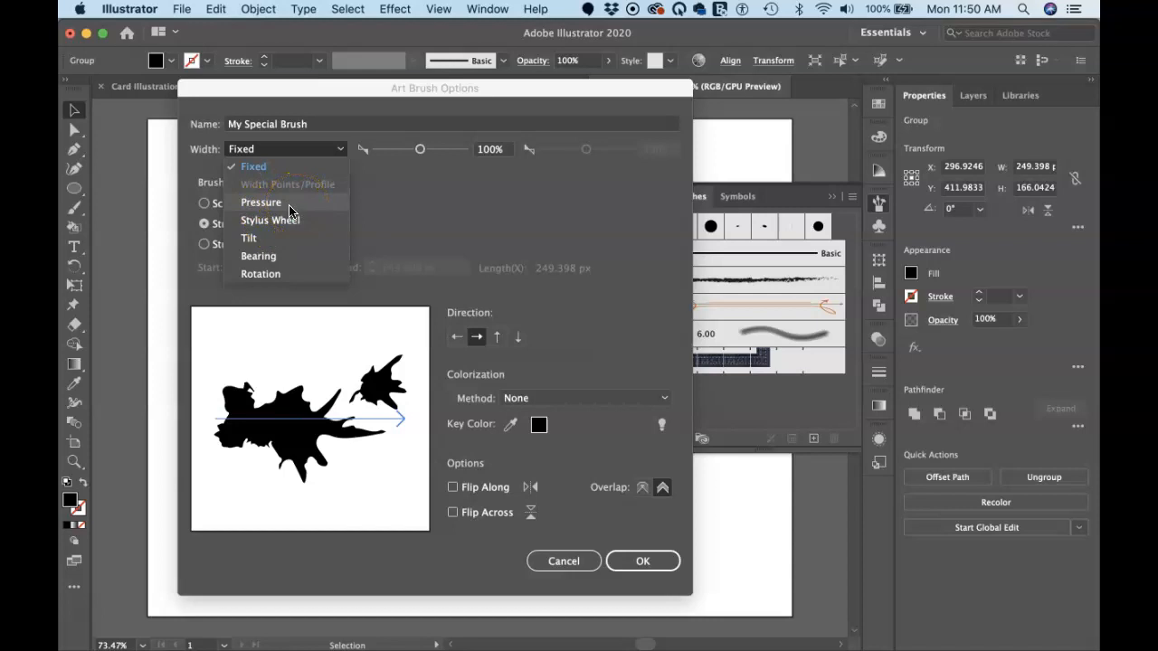
{"action": "left_click", "coordinate": [290, 208]}
{"action": "left_click", "coordinate": [336, 148]}
{"action": "left_click", "coordinate": [304, 162]}
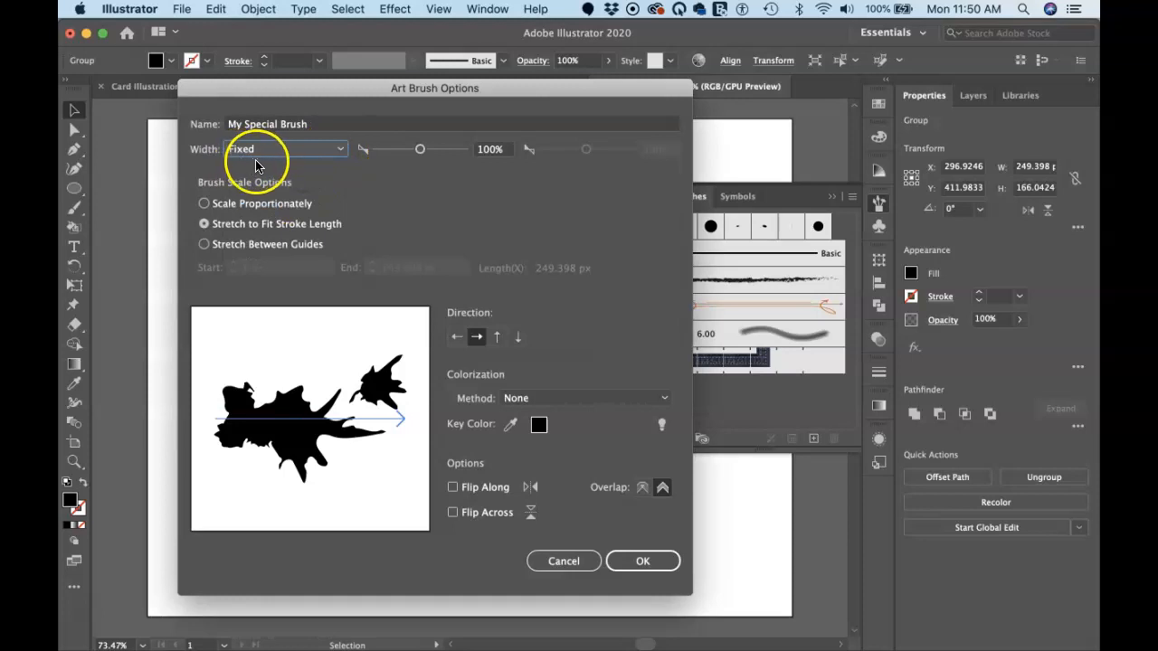
{"action": "left_click", "coordinate": [339, 152]}
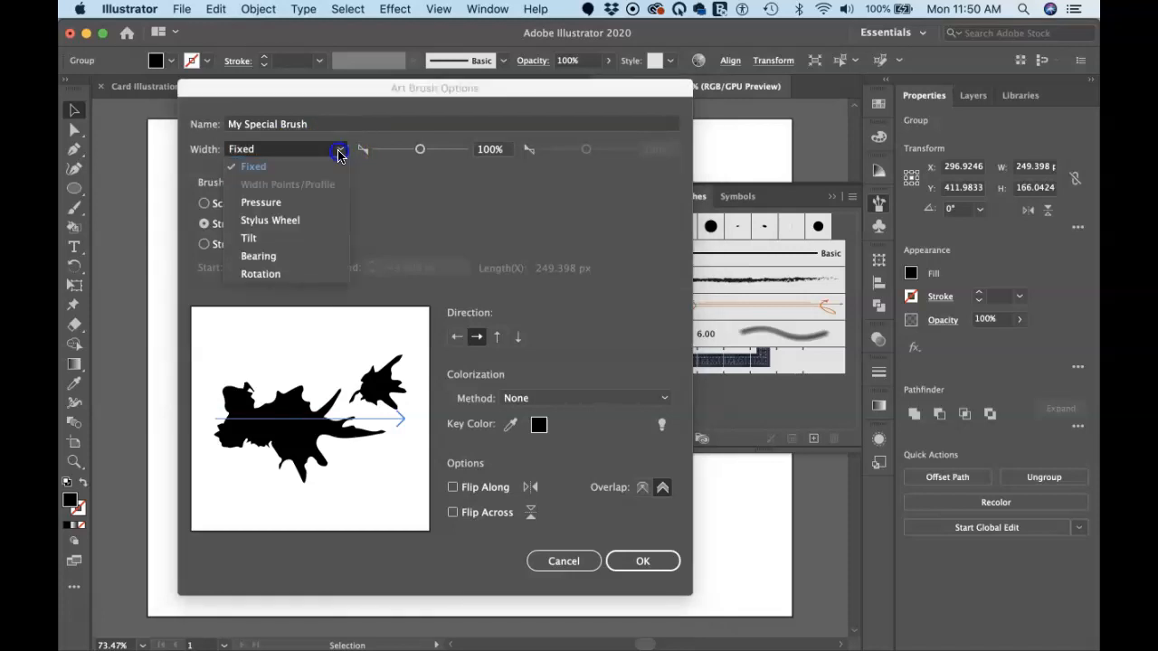
{"action": "left_click", "coordinate": [319, 211]}
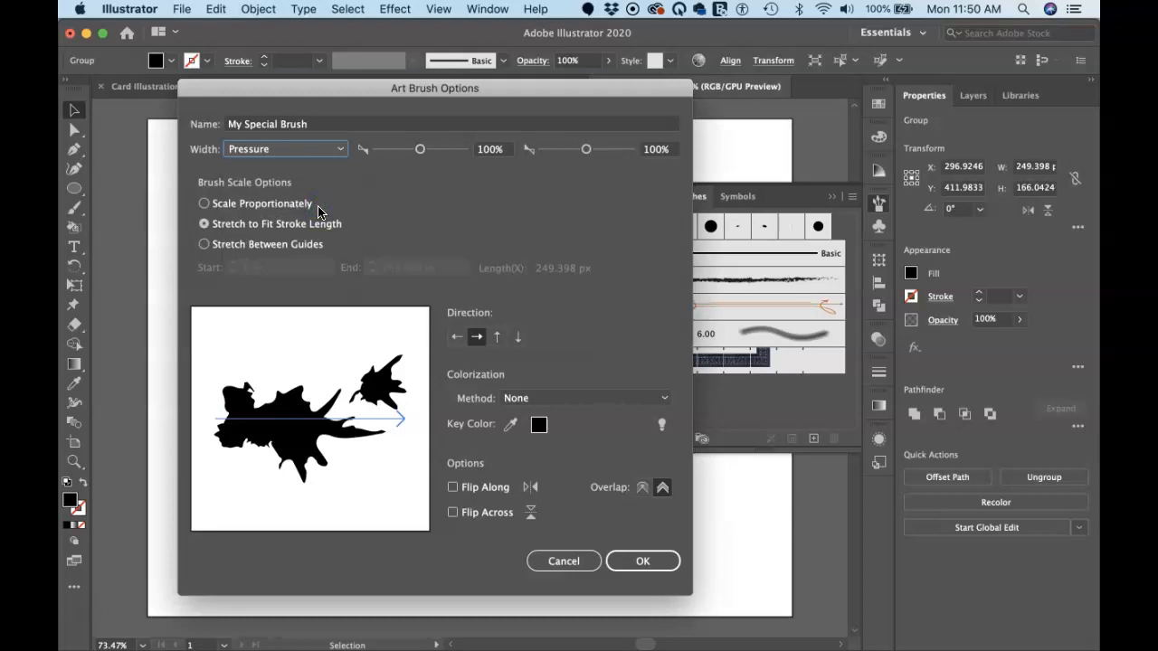
Step: Try the brush scale options, stretching the splatter between guides with Start at 49 px and End at 207 px
{"action": "left_click", "coordinate": [205, 204]}
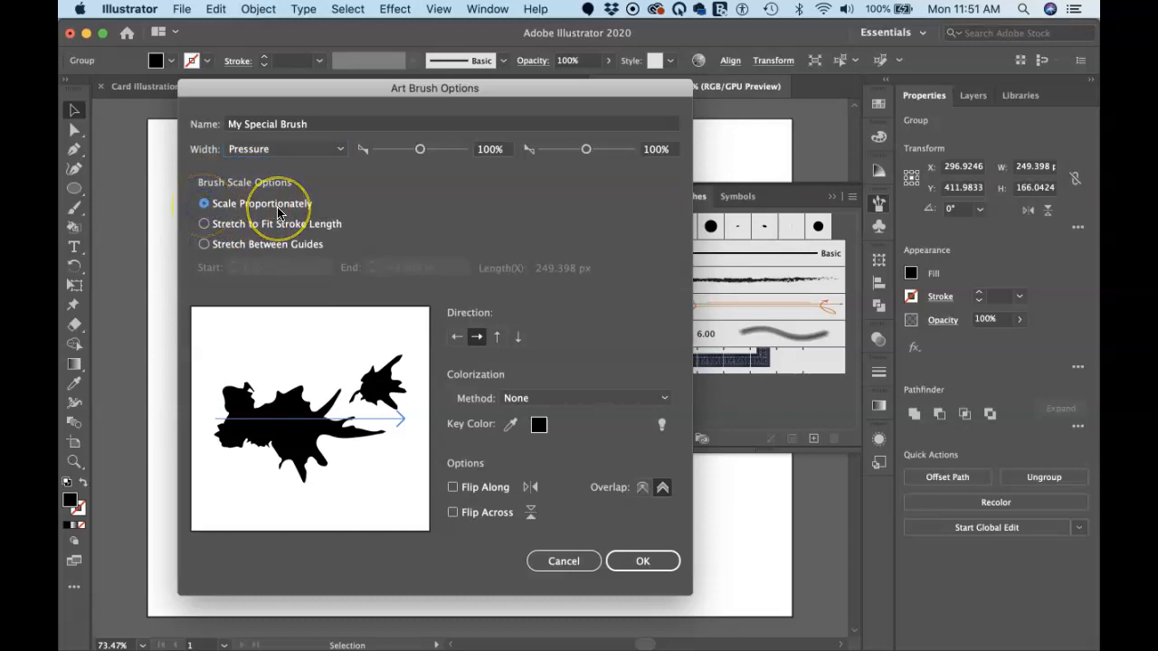
{"action": "left_click", "coordinate": [205, 224]}
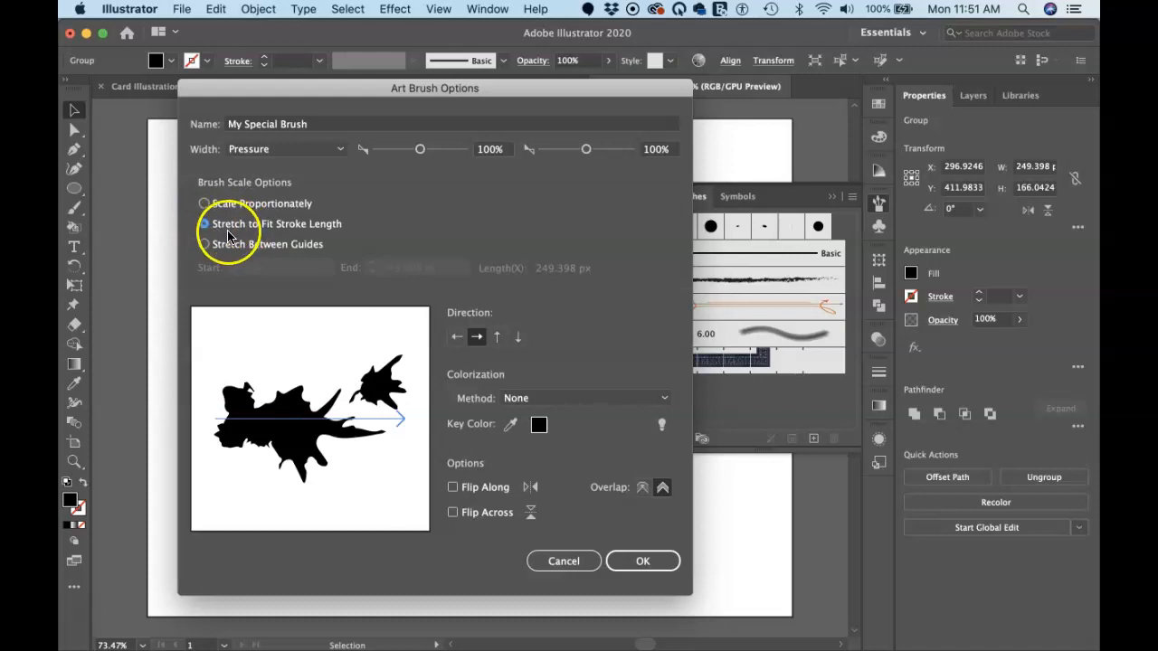
{"action": "left_click", "coordinate": [205, 245]}
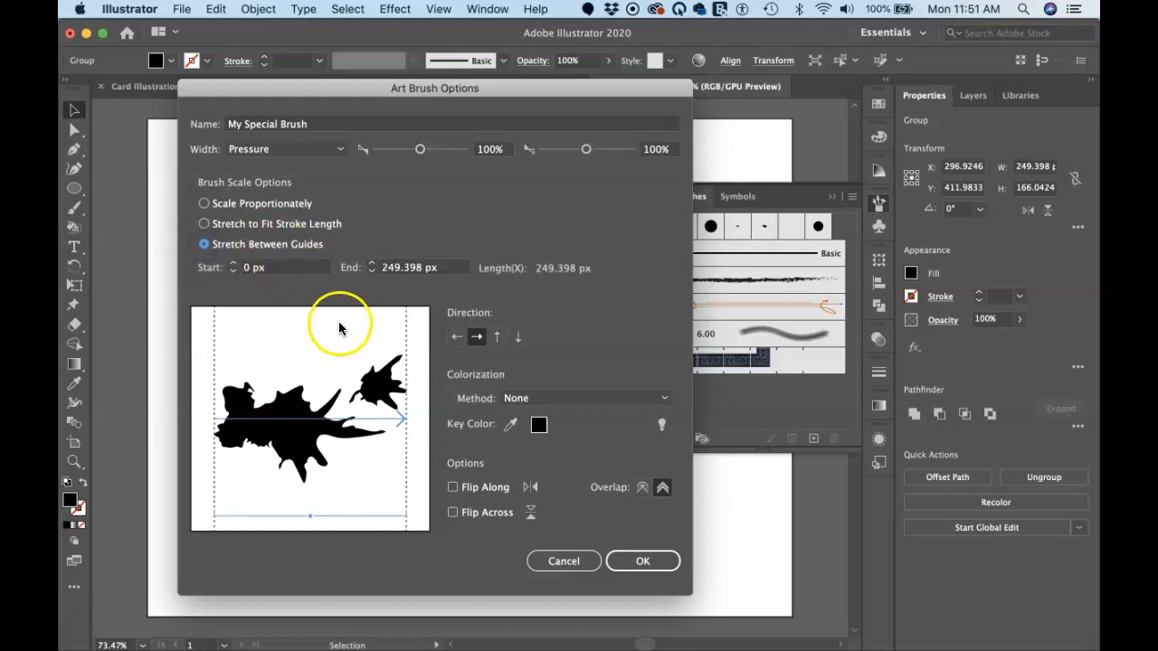
{"action": "left_click", "coordinate": [234, 265]}
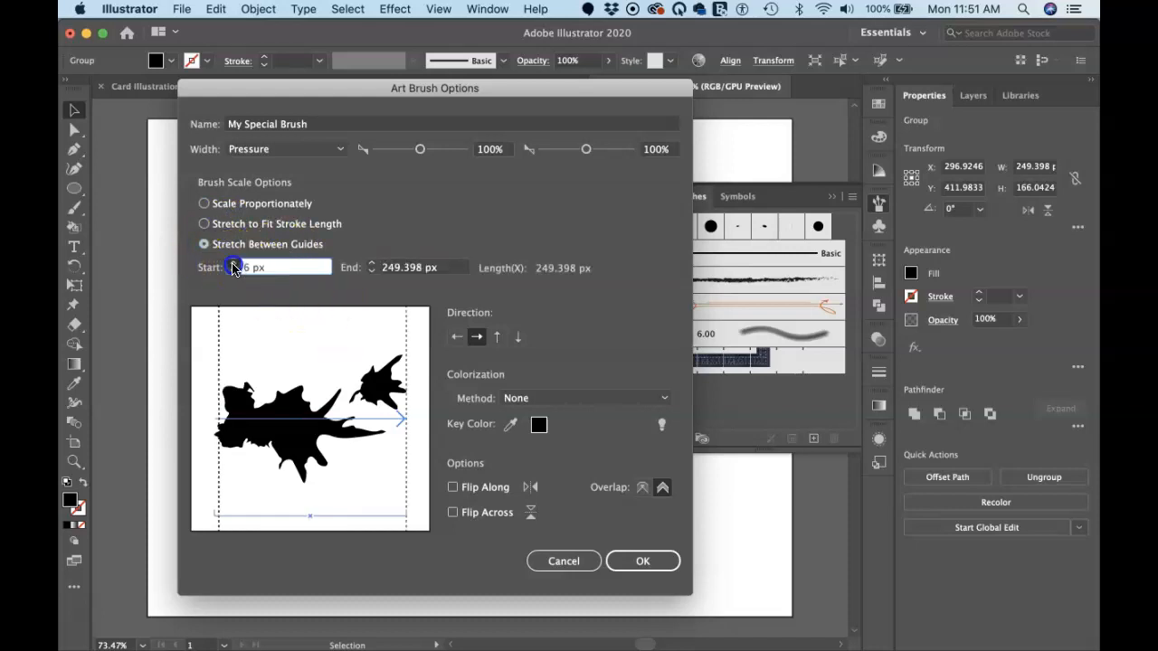
{"action": "left_click", "coordinate": [233, 264]}
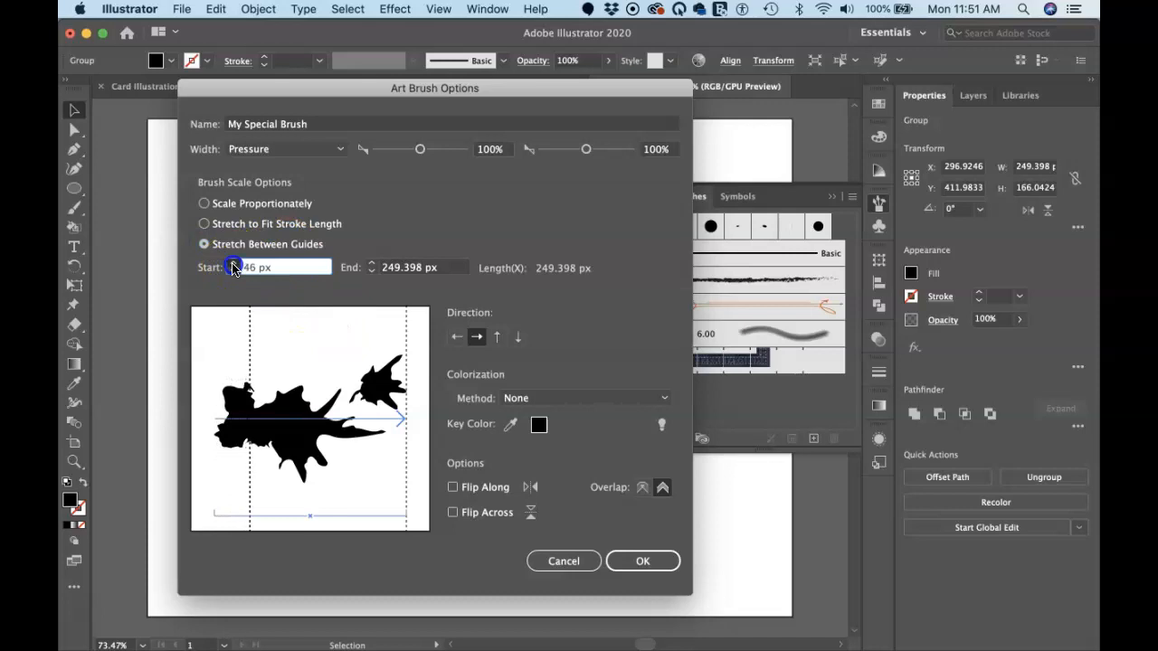
{"action": "left_click", "coordinate": [371, 271]}
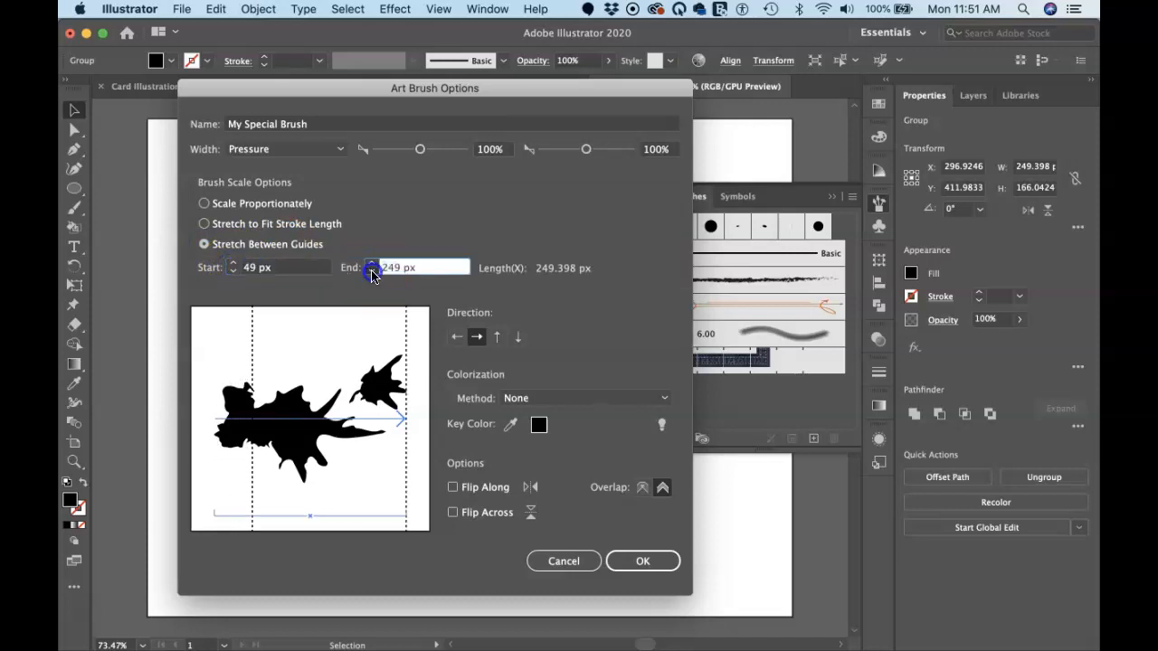
{"action": "left_click", "coordinate": [371, 271]}
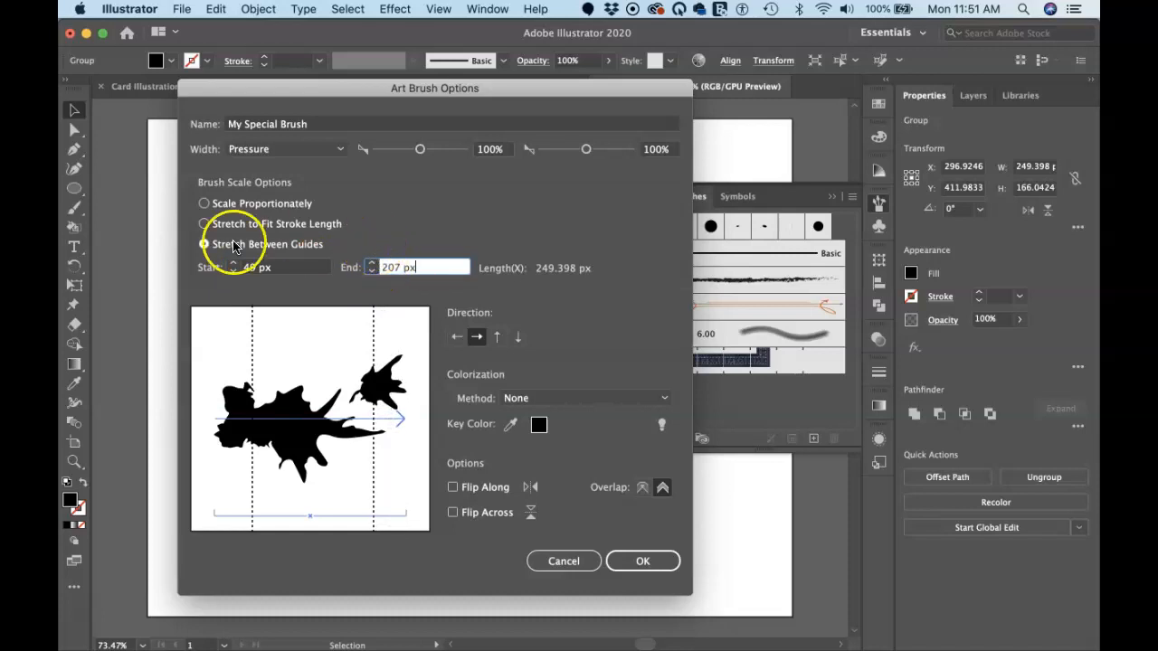
Step: Set the brush to Scale Proportionately, try the stroke directions and choose the one running from left to right
{"action": "left_click", "coordinate": [204, 204]}
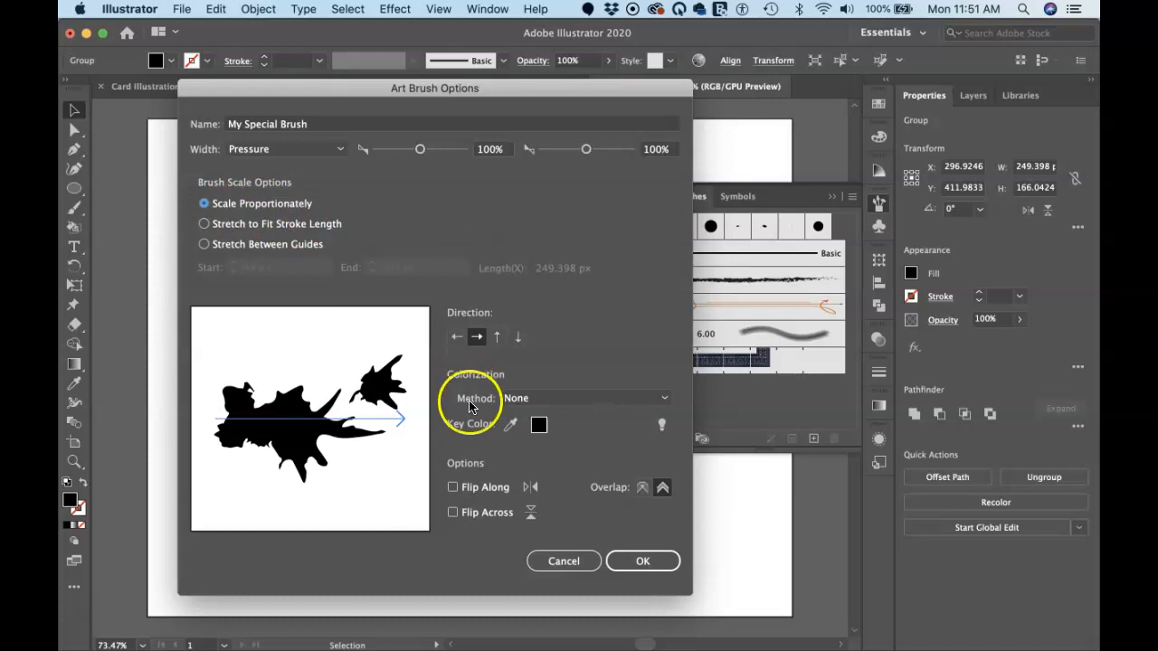
{"action": "left_click", "coordinate": [451, 346]}
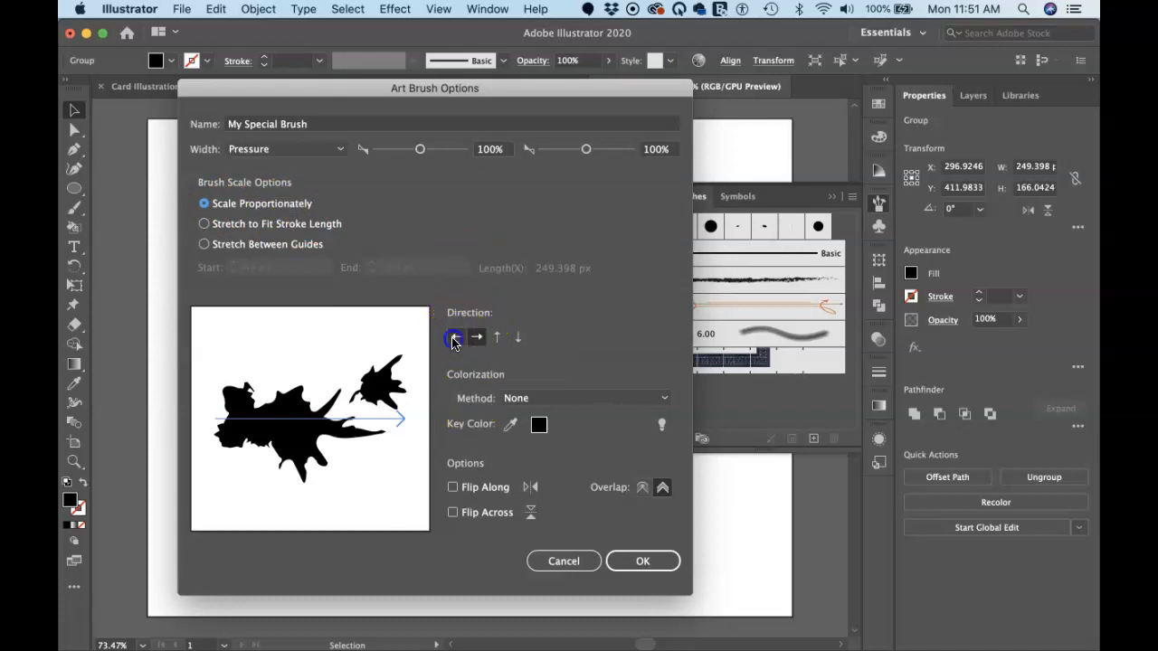
{"action": "left_click", "coordinate": [477, 337]}
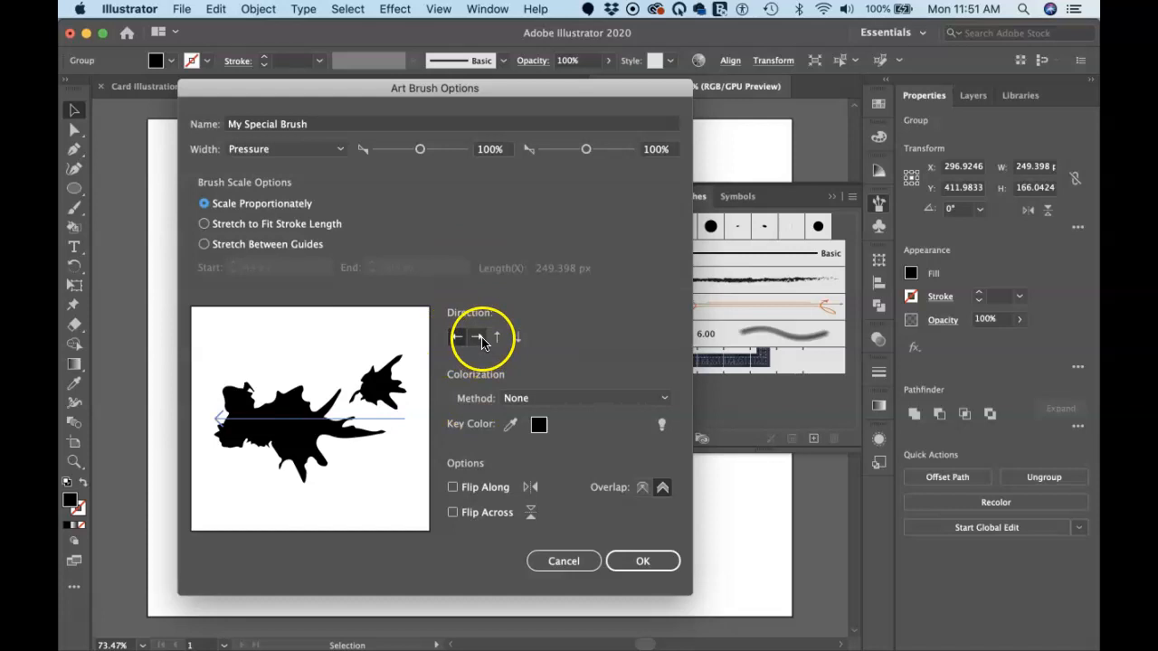
{"action": "left_click", "coordinate": [497, 338]}
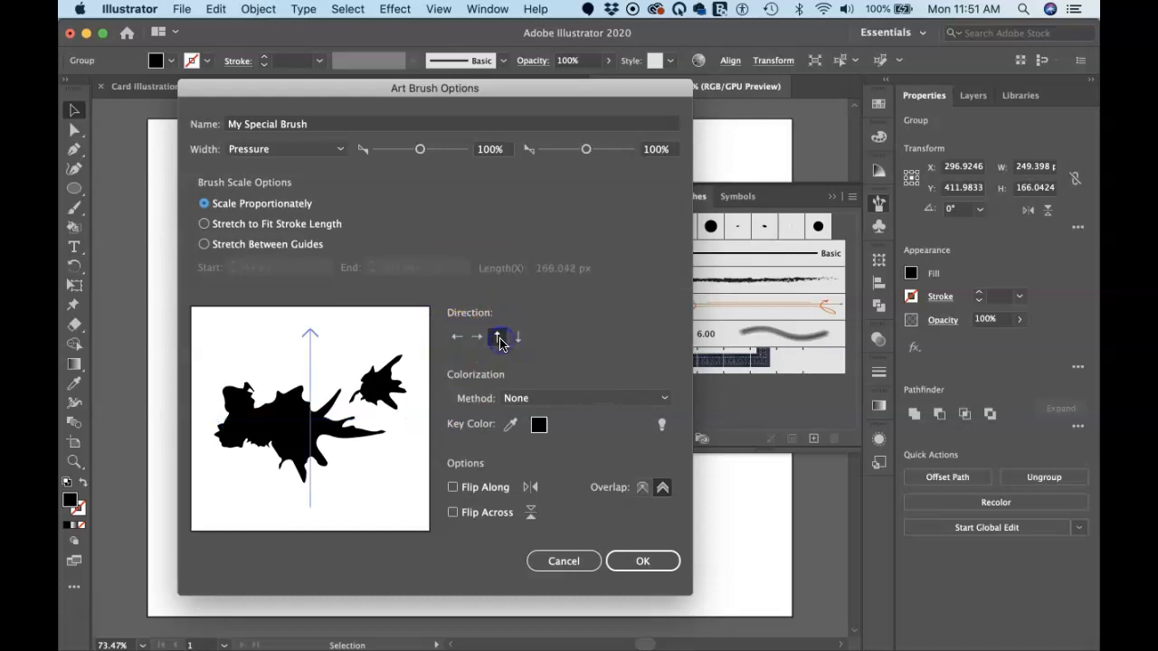
{"action": "left_click", "coordinate": [518, 338]}
{"action": "left_click", "coordinate": [497, 337]}
{"action": "left_click", "coordinate": [476, 337]}
{"action": "left_click", "coordinate": [458, 339]}
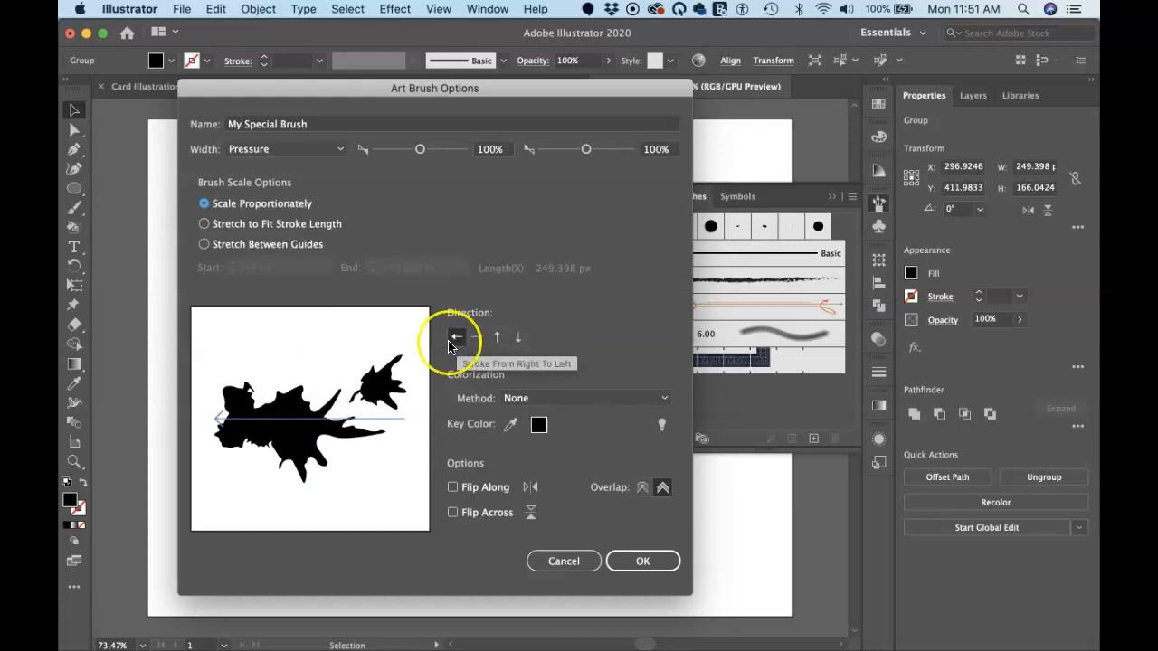
{"action": "left_click", "coordinate": [478, 338]}
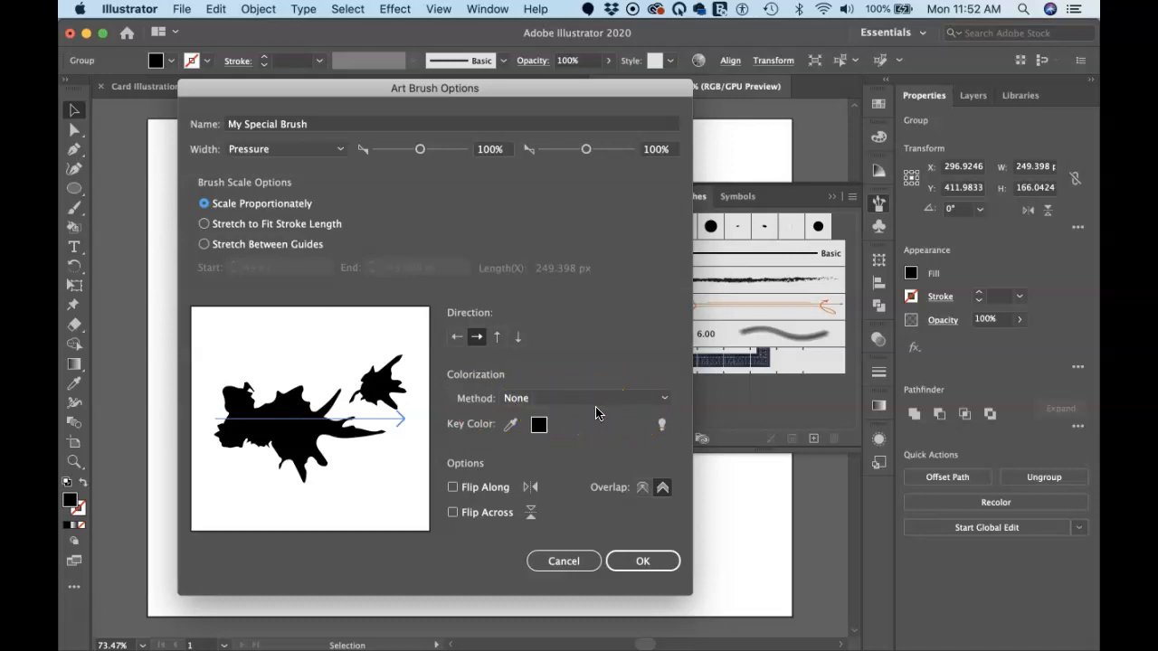
Step: Review the colorization methods, sample the key color from the black splatter preview, and save the art brush with colorization None
{"action": "left_click", "coordinate": [658, 399]}
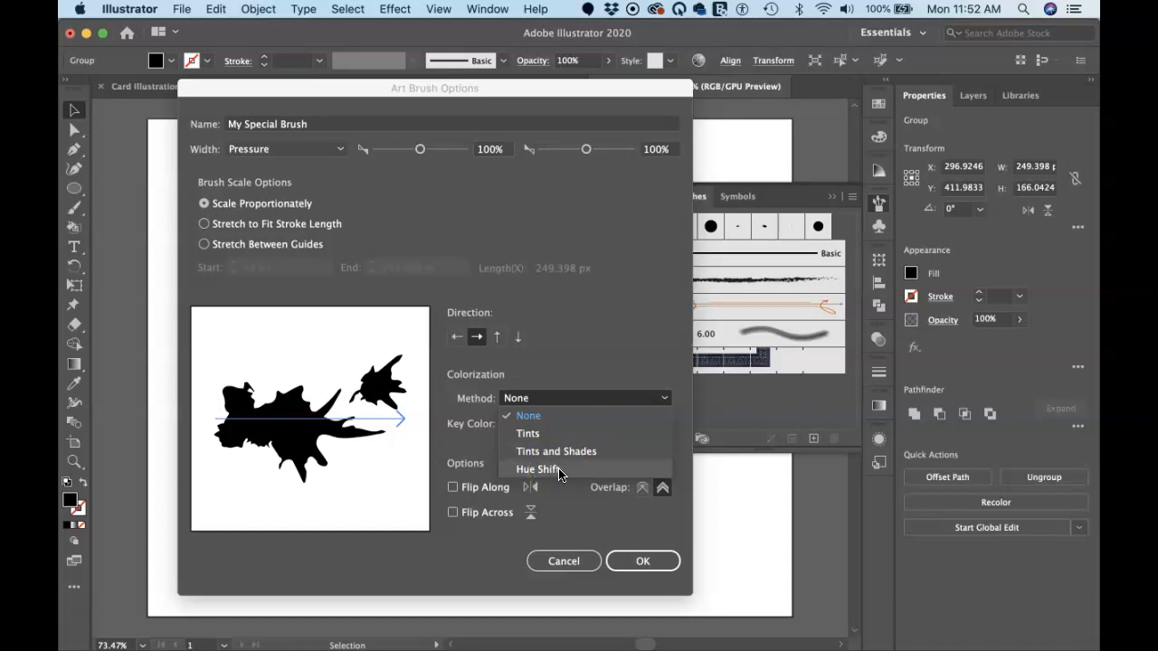
{"action": "left_click", "coordinate": [570, 369]}
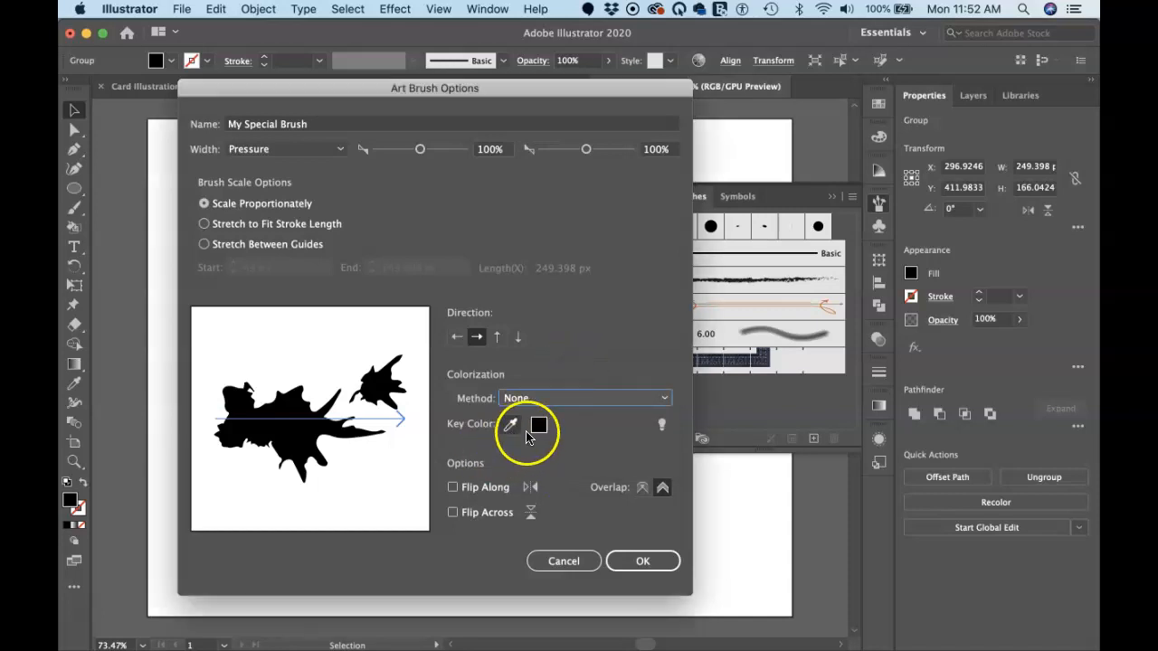
{"action": "left_click", "coordinate": [514, 429]}
{"action": "left_click", "coordinate": [502, 434]}
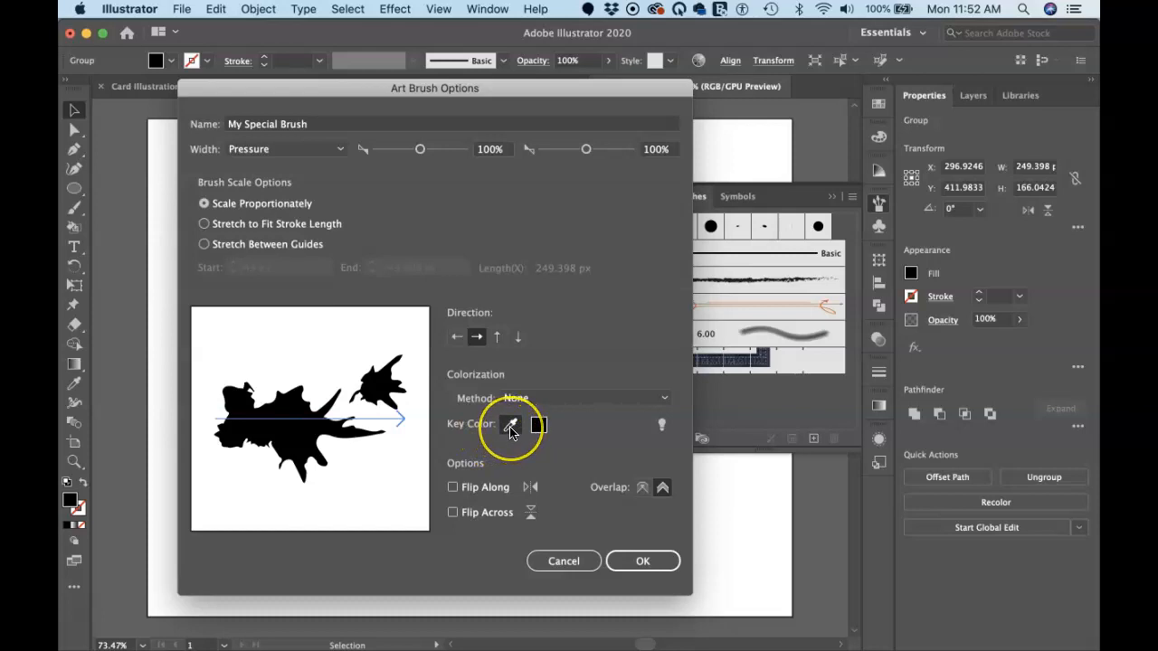
{"action": "left_click", "coordinate": [387, 388]}
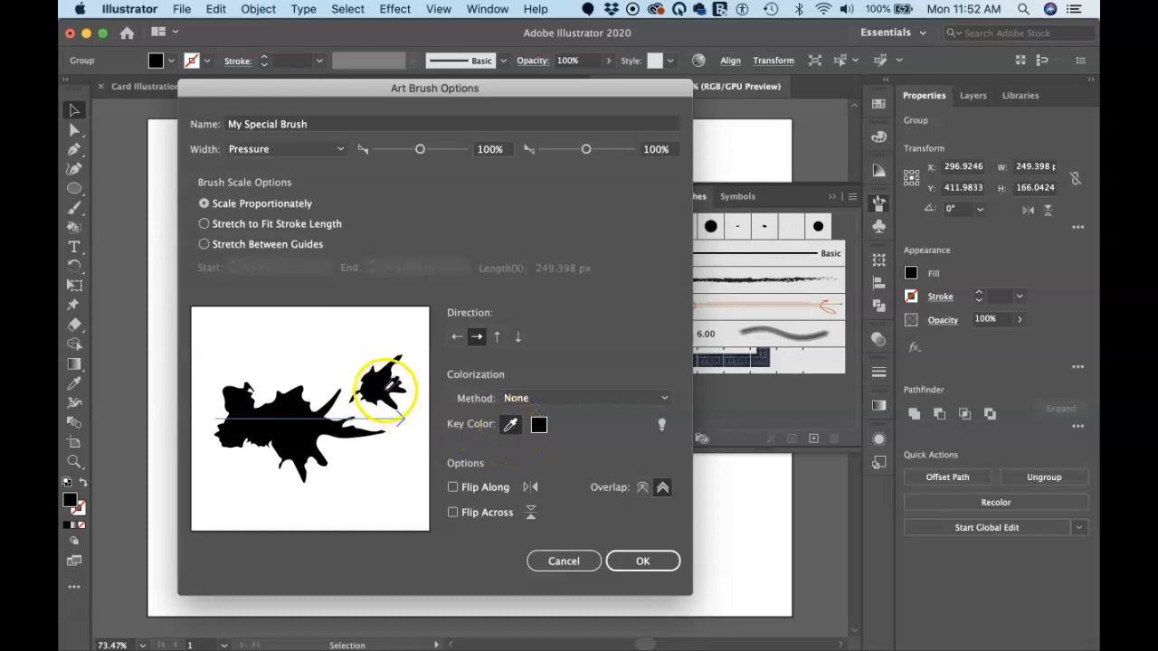
{"action": "left_click", "coordinate": [318, 405]}
{"action": "left_click", "coordinate": [405, 405]}
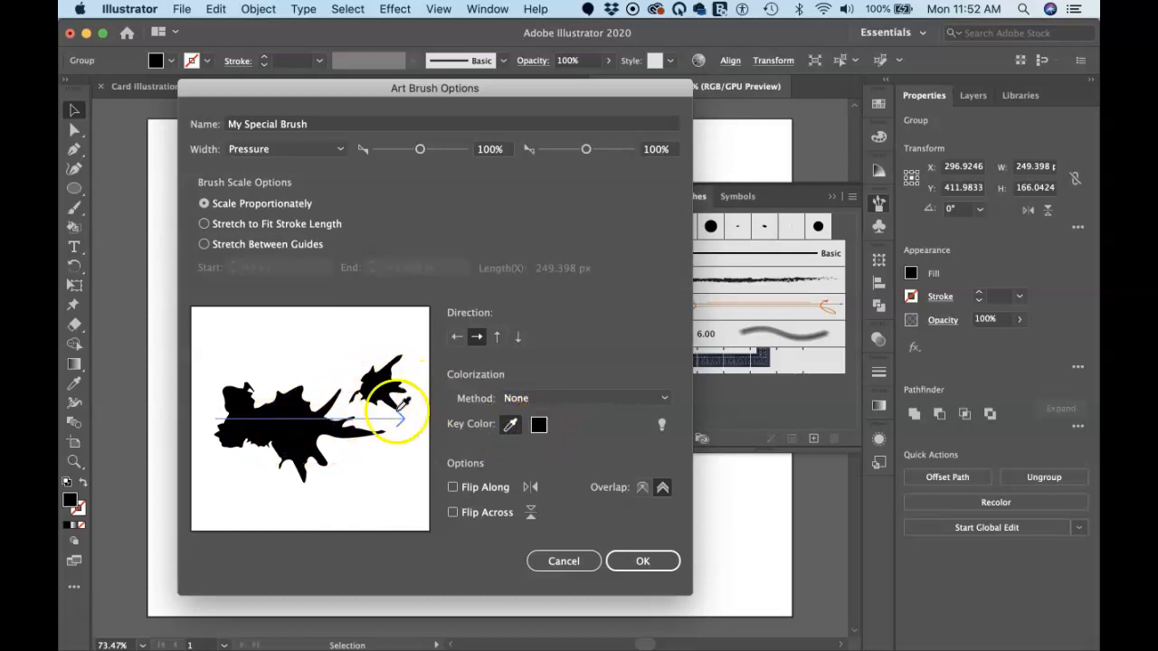
{"action": "left_click", "coordinate": [291, 407]}
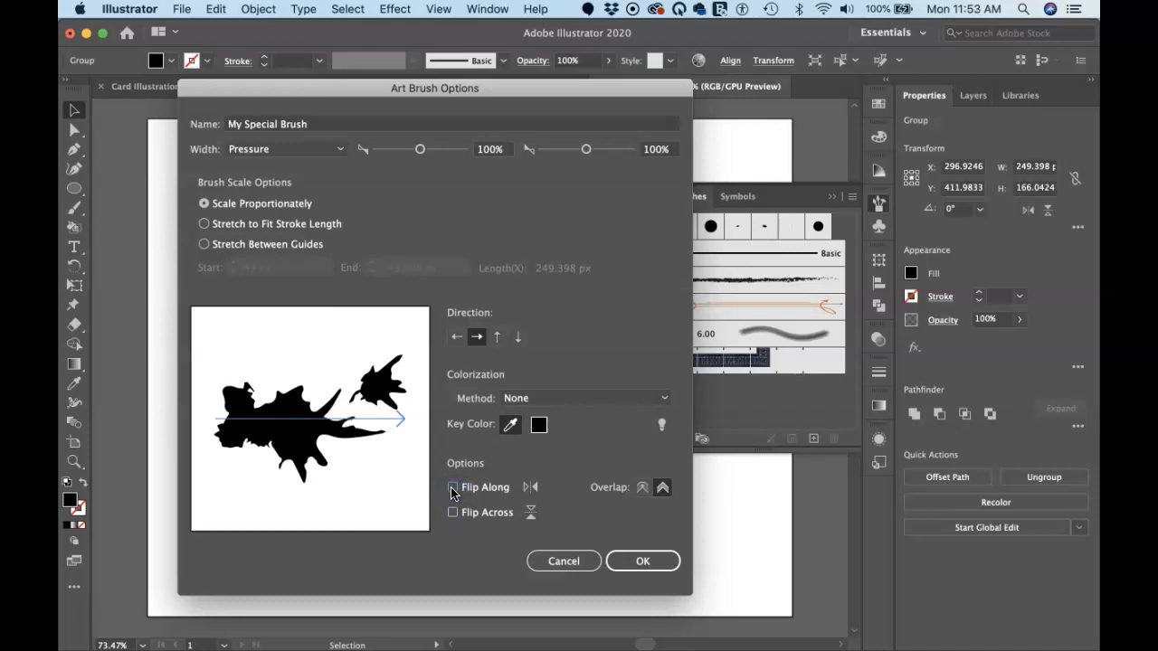
{"action": "left_click", "coordinate": [633, 561]}
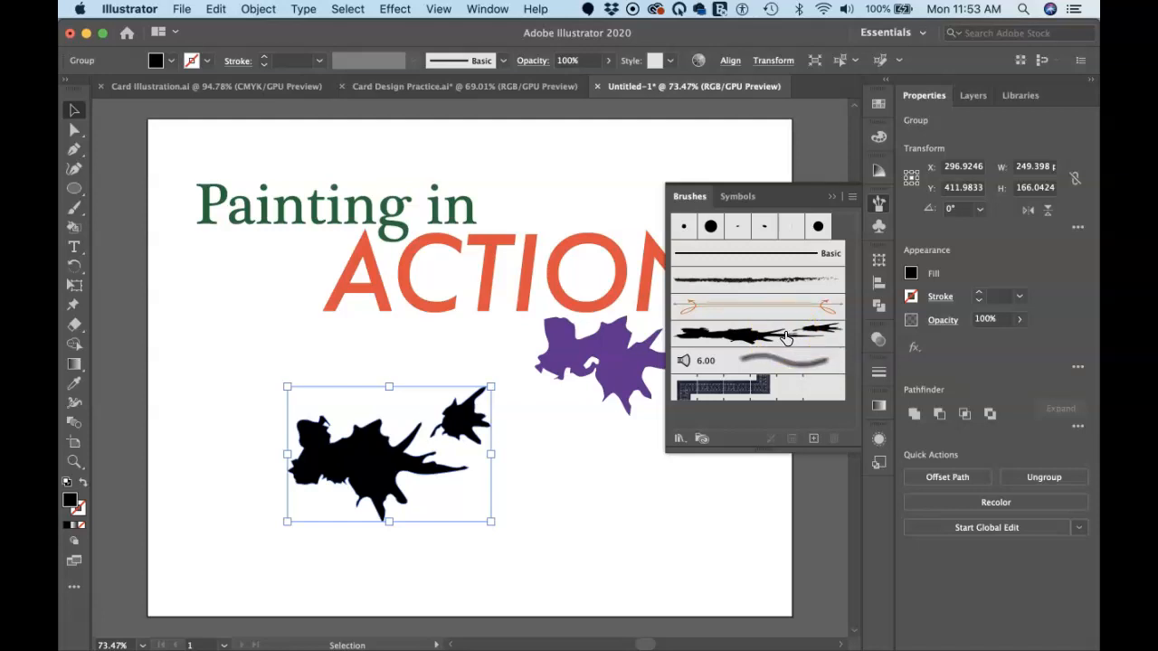
Step: Move the black splatter off the artboard's left edge, deselect it, and ready the Paintbrush with the new black splatter art brush
{"action": "mouse_move", "coordinate": [312, 469]}
{"action": "left_mouse_down"}
{"action": "mouse_move", "coordinate": [245, 419]}
{"action": "mouse_move", "coordinate": [160, 416]}
{"action": "left_mouse_up"}
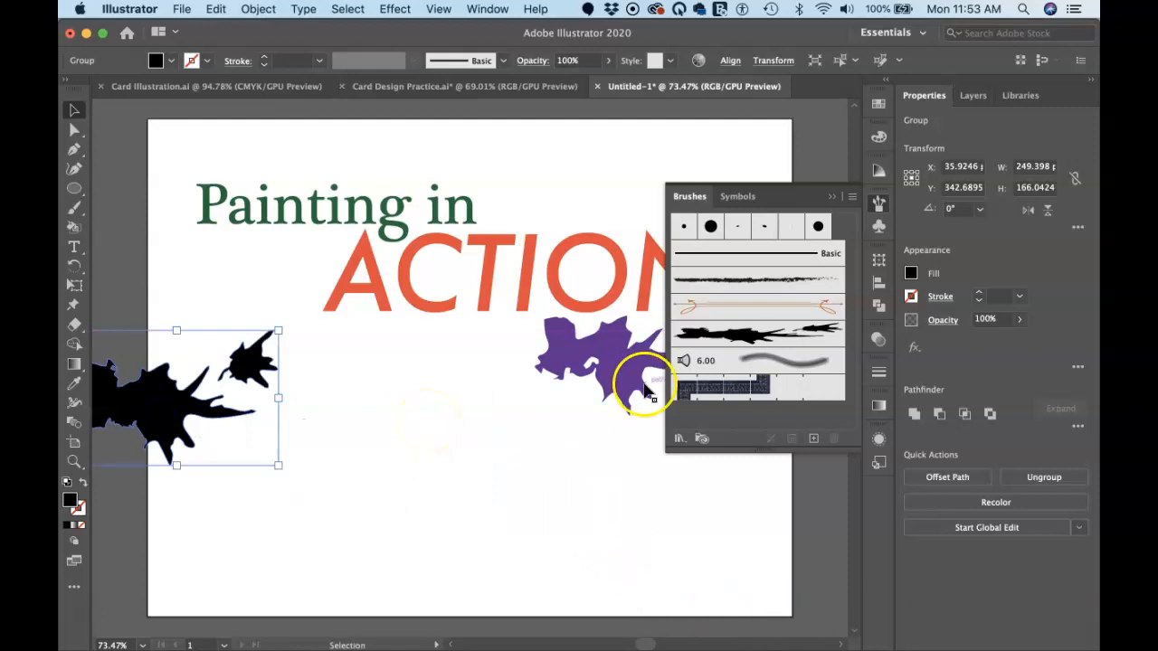
{"action": "left_click", "coordinate": [77, 210]}
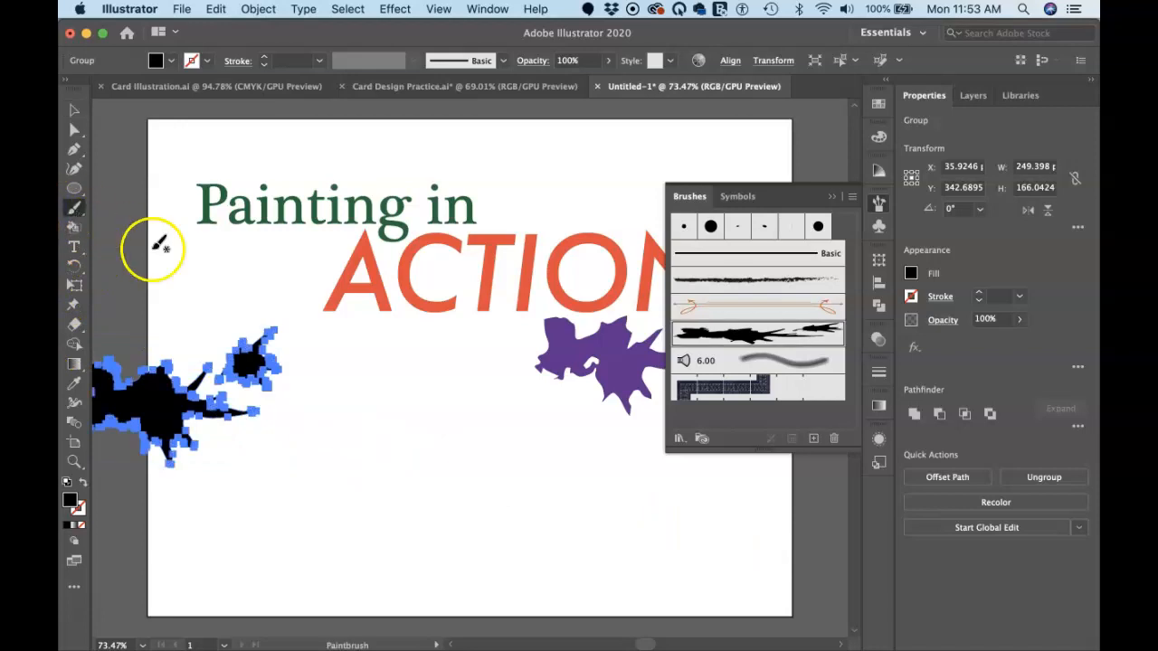
{"action": "left_click", "coordinate": [385, 526], "text": "super"}
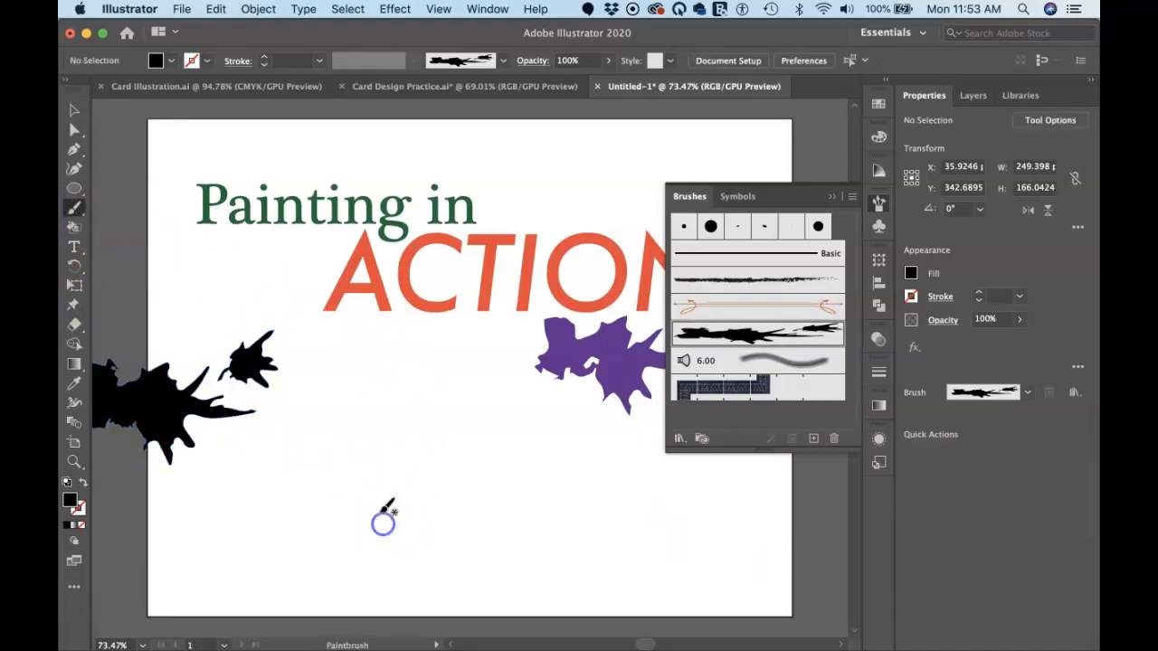
{"action": "left_click", "coordinate": [733, 337]}
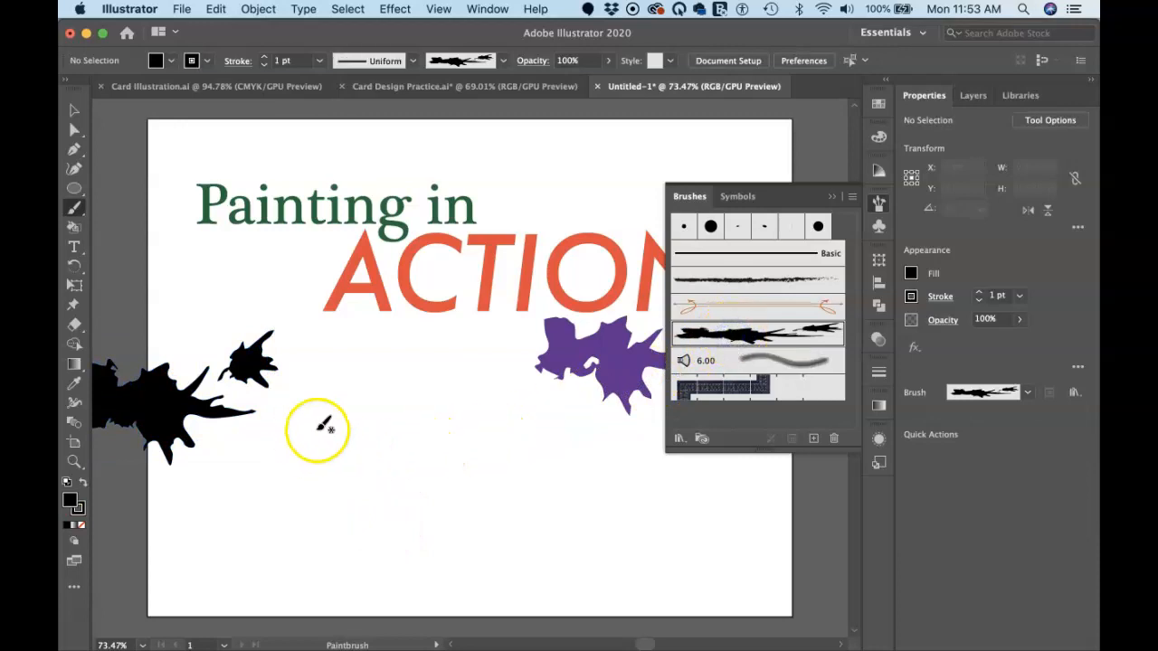
Step: Paint test strokes of varied length, direction and curvature across the lower artboard with the black splatter brush
{"action": "left_click_drag", "start_coordinate": [354, 363], "coordinate": [346, 380]}
{"action": "left_click_drag", "start_coordinate": [466, 444], "coordinate": [579, 503]}
{"action": "left_click_drag", "start_coordinate": [499, 556], "coordinate": [498, 557]}
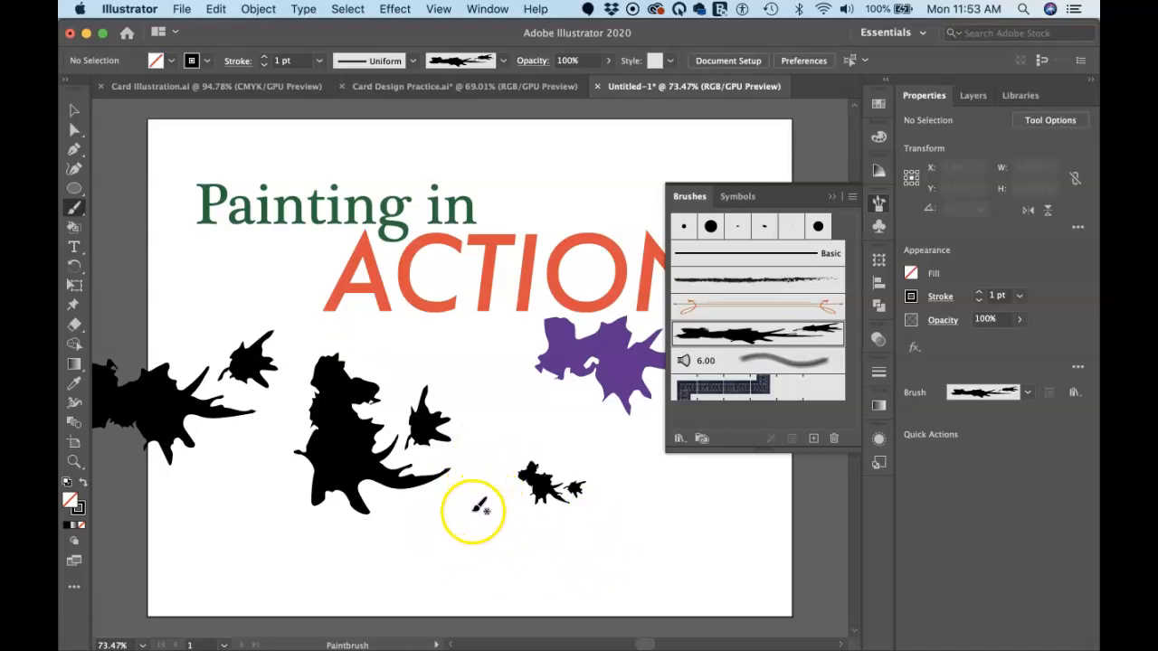
{"action": "left_click_drag", "start_coordinate": [487, 527], "coordinate": [490, 529]}
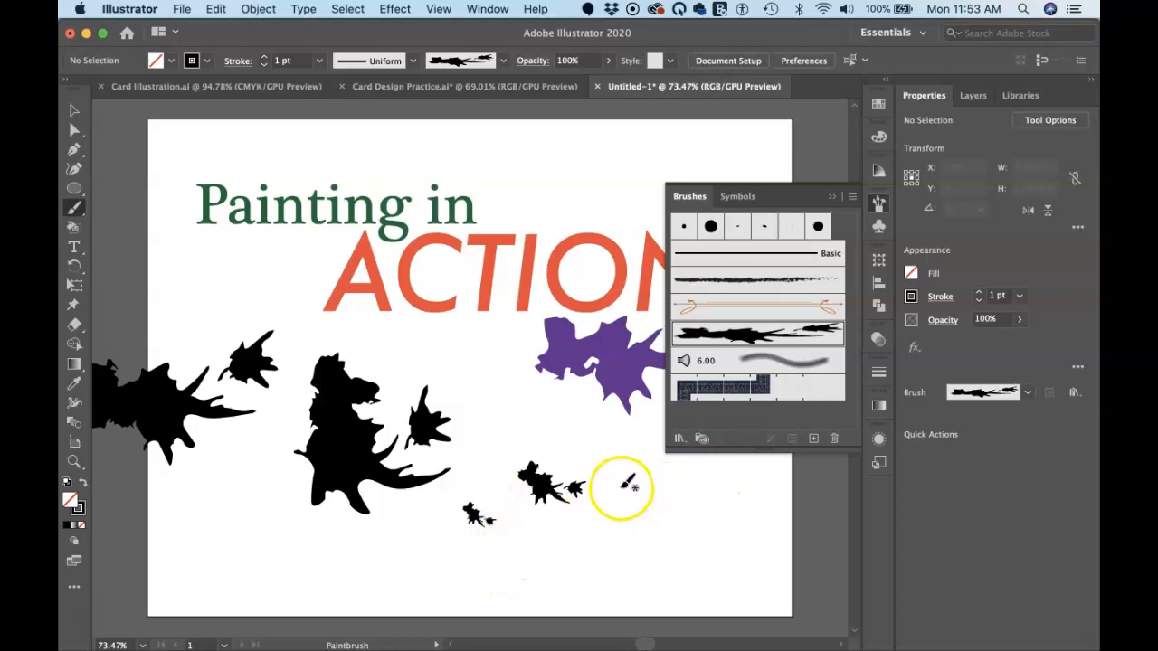
{"action": "left_click_drag", "start_coordinate": [623, 469], "coordinate": [649, 482]}
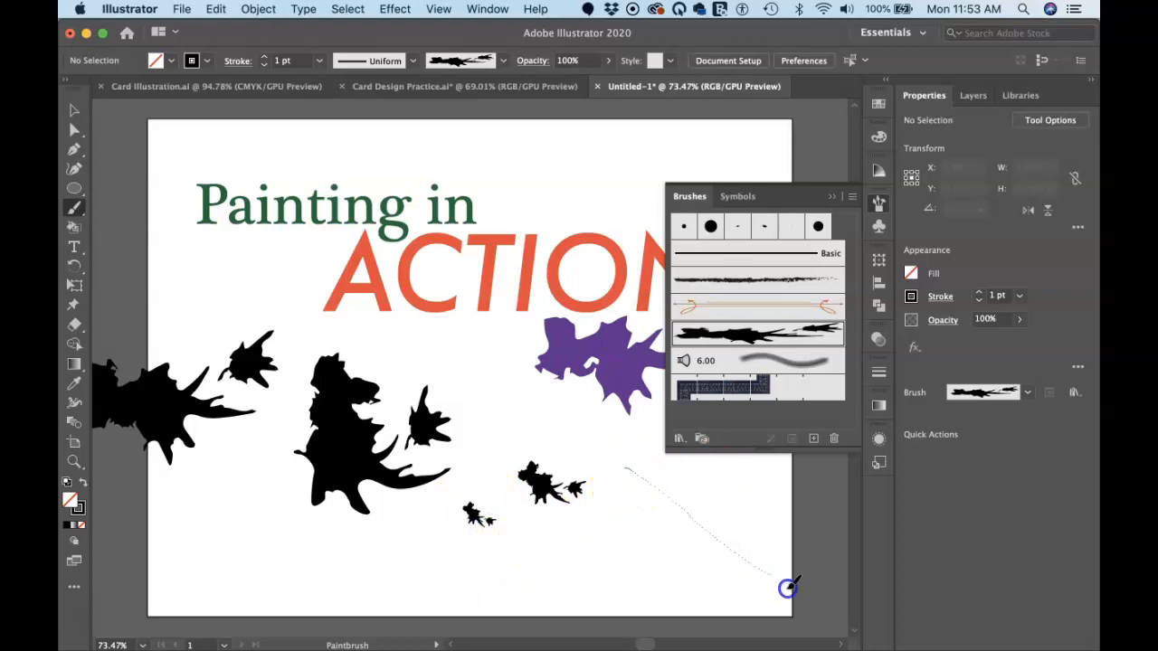
{"action": "left_click_drag", "start_coordinate": [787, 588], "coordinate": [806, 609]}
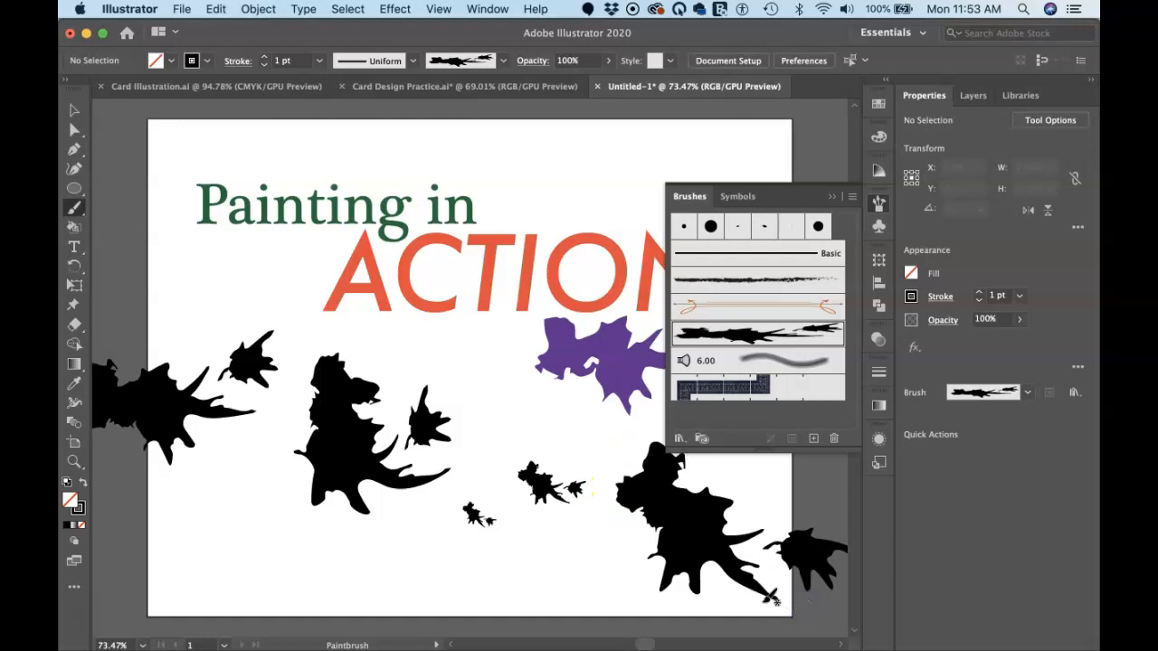
{"action": "mouse_move", "coordinate": [749, 581]}
{"action": "left_mouse_down"}
{"action": "mouse_move", "coordinate": [519, 541]}
{"action": "mouse_move", "coordinate": [357, 564]}
{"action": "mouse_move", "coordinate": [207, 551]}
{"action": "mouse_move", "coordinate": [225, 498]}
{"action": "mouse_move", "coordinate": [210, 504]}
{"action": "left_mouse_up"}
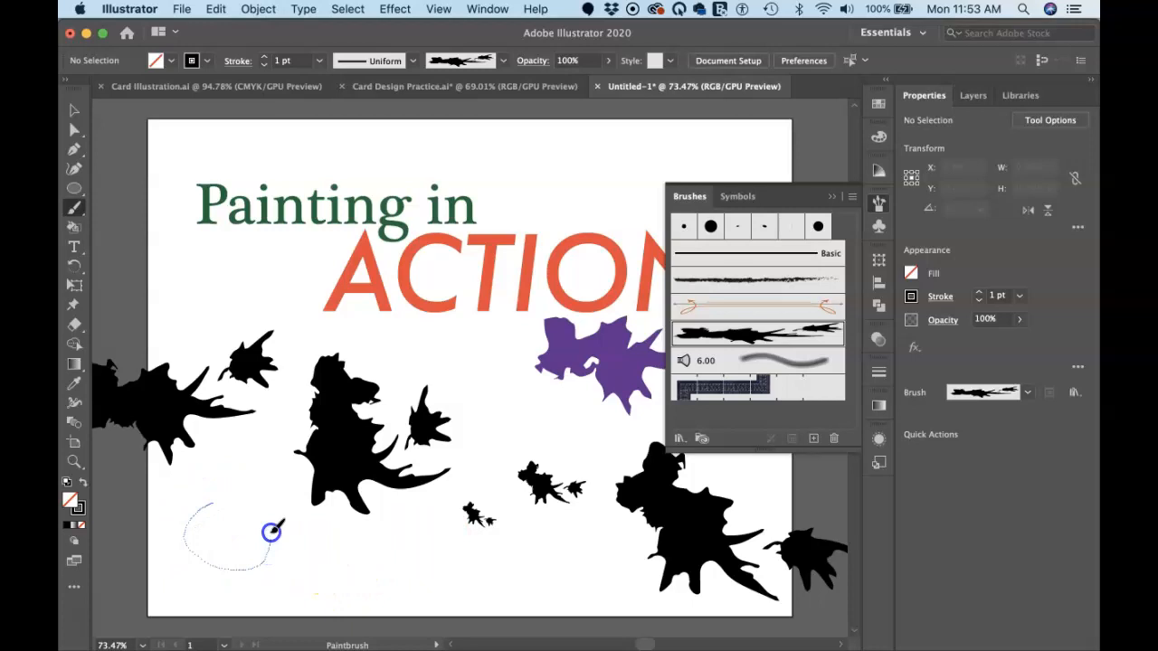
{"action": "left_click_drag", "start_coordinate": [271, 532], "coordinate": [269, 530]}
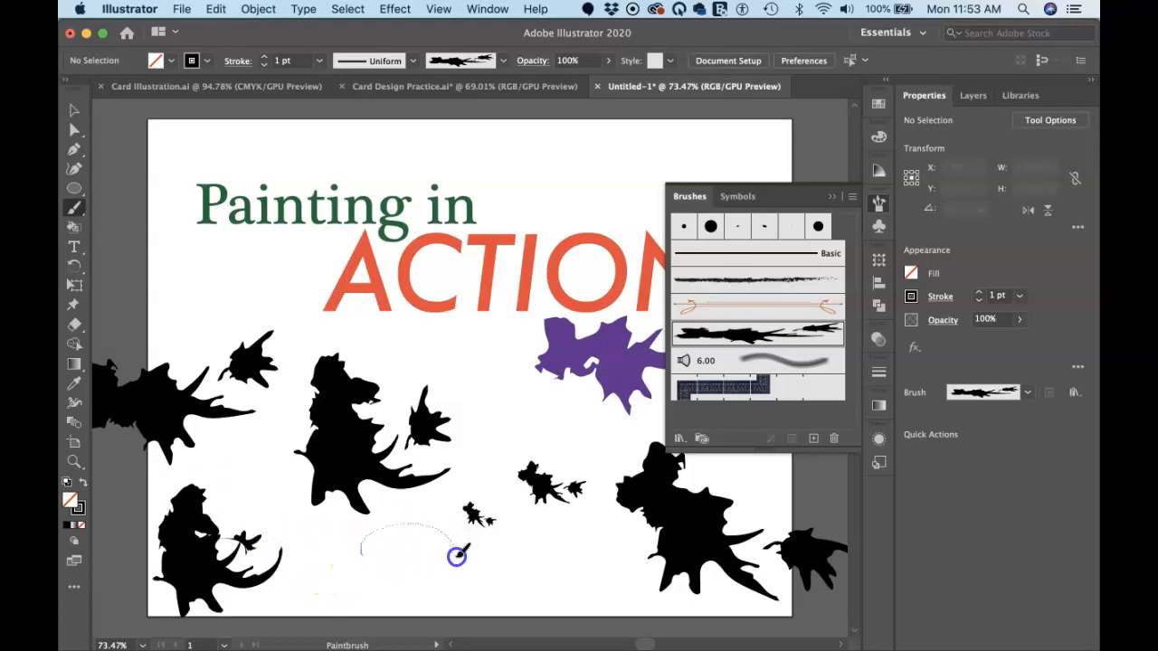
{"action": "left_click_drag", "start_coordinate": [457, 557], "coordinate": [431, 586]}
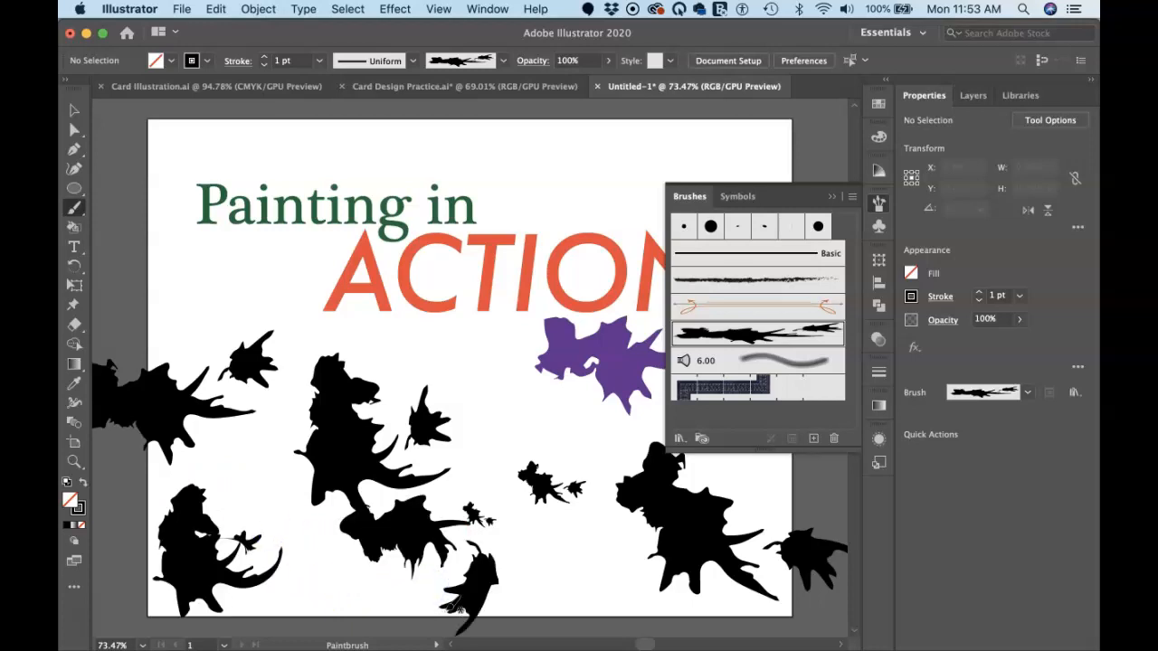
Step: Undo all the black splatter test strokes
{"action": "key", "text": "super+z"}
{"action": "key", "text": "super+z"}
{"action": "key", "text": "super+z"}
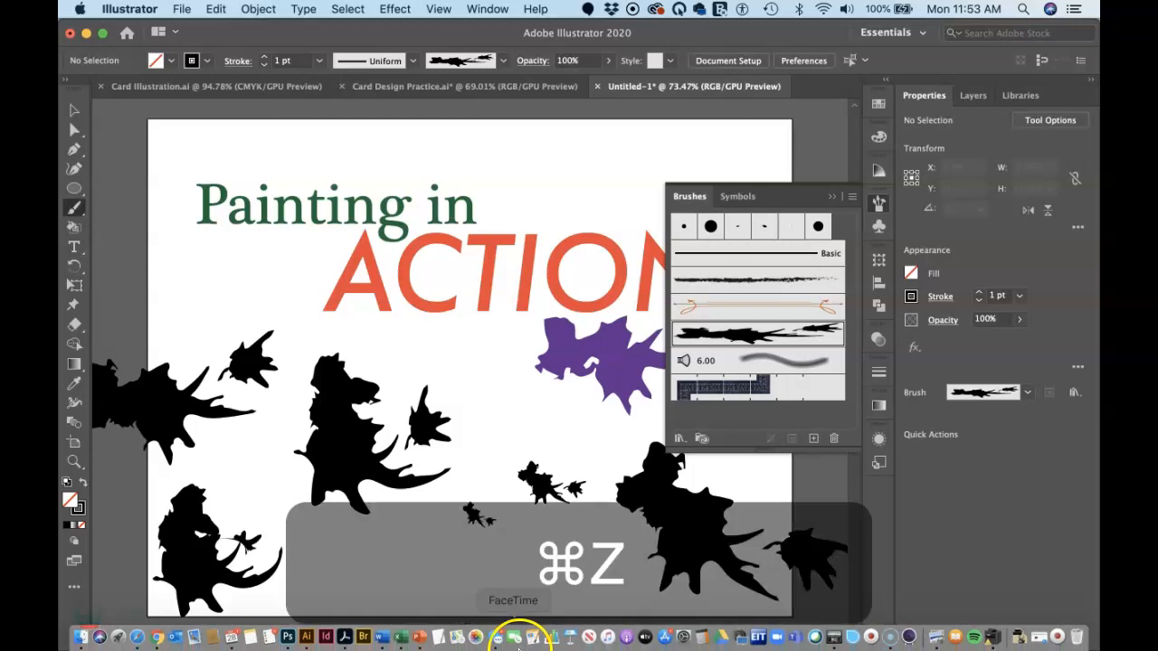
{"action": "key", "text": "super+z"}
{"action": "key", "text": "super+z"}
{"action": "key", "text": "super+z"}
{"action": "key", "text": "super+z"}
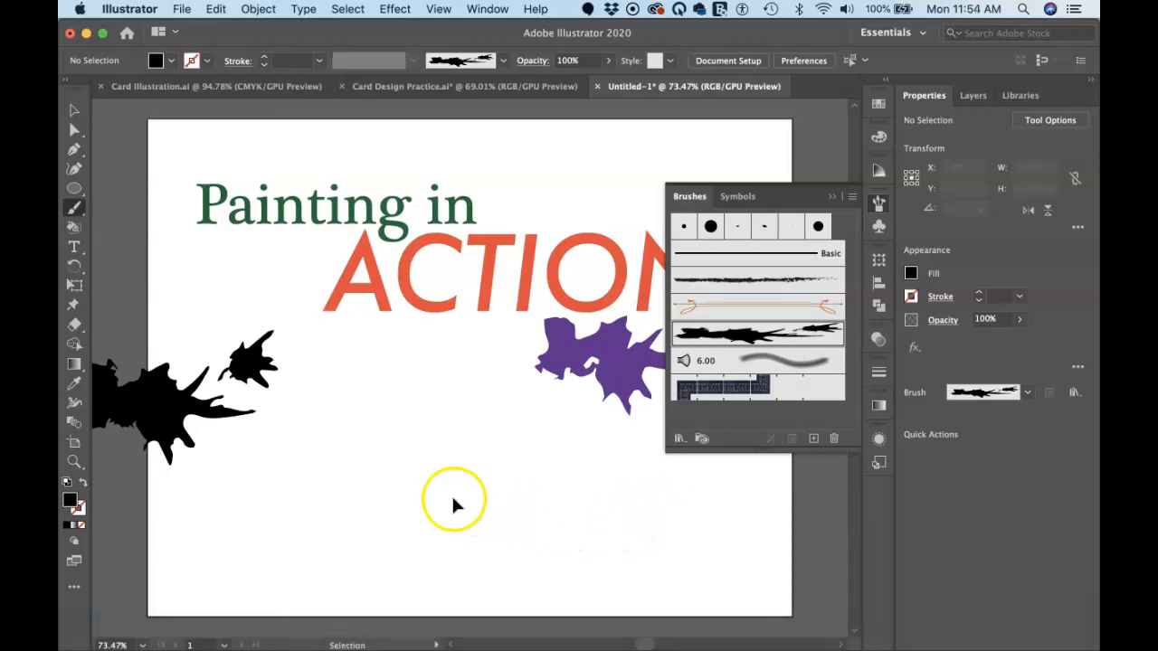
Step: Move the black splatter back onto the artboard below the title and fill it with the purple C=75 M=100 Y=0 K=0 swatch
{"action": "left_click_drag", "start_coordinate": [168, 414], "coordinate": [337, 471]}
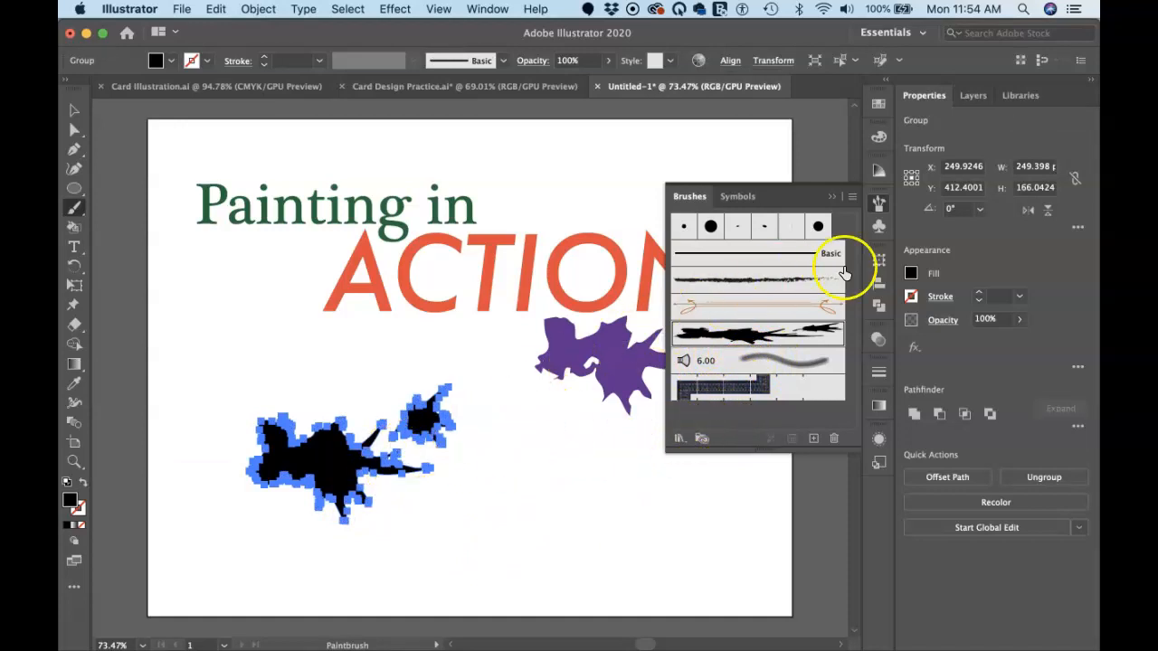
{"action": "left_click", "coordinate": [877, 106]}
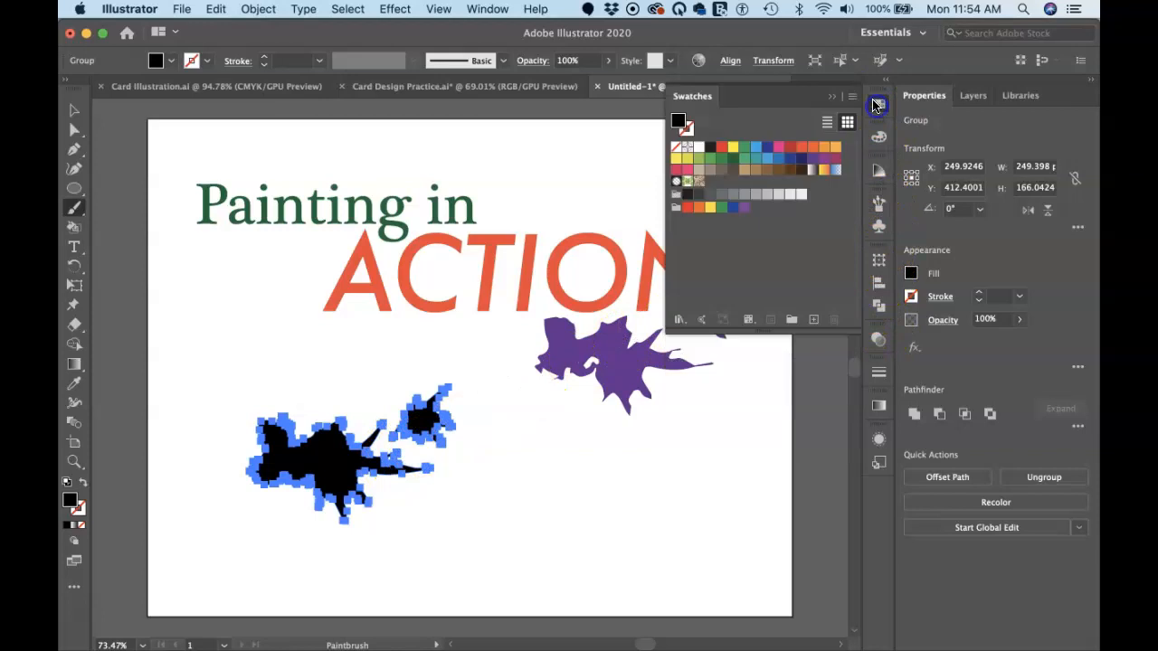
{"action": "left_click", "coordinate": [812, 149]}
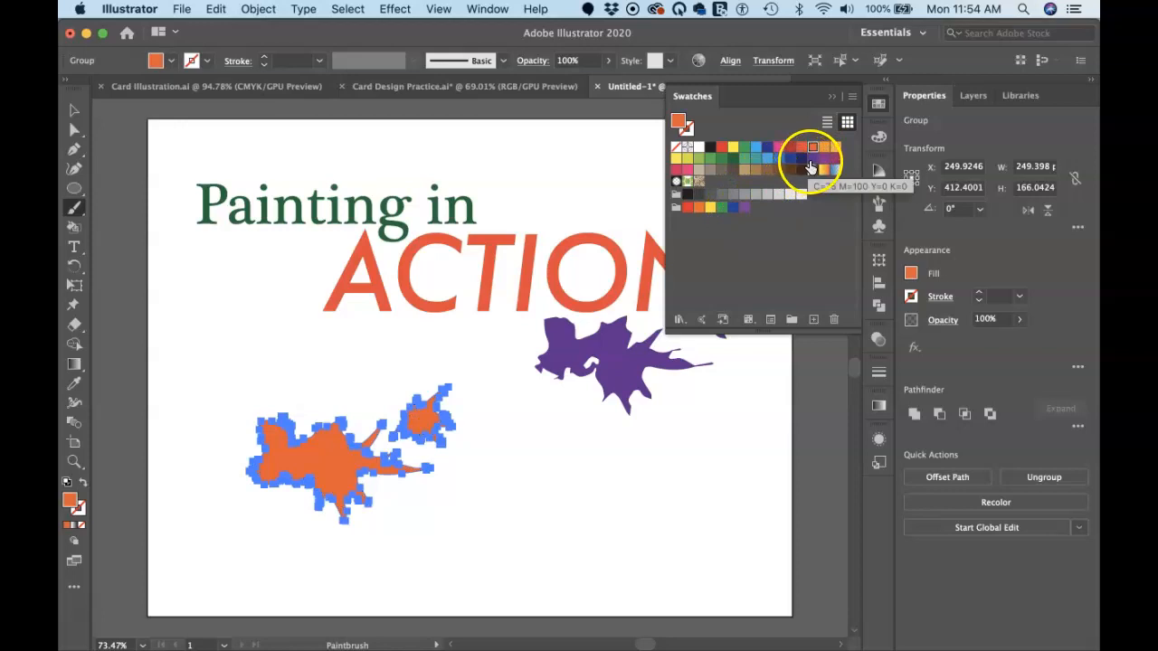
{"action": "left_click", "coordinate": [811, 159]}
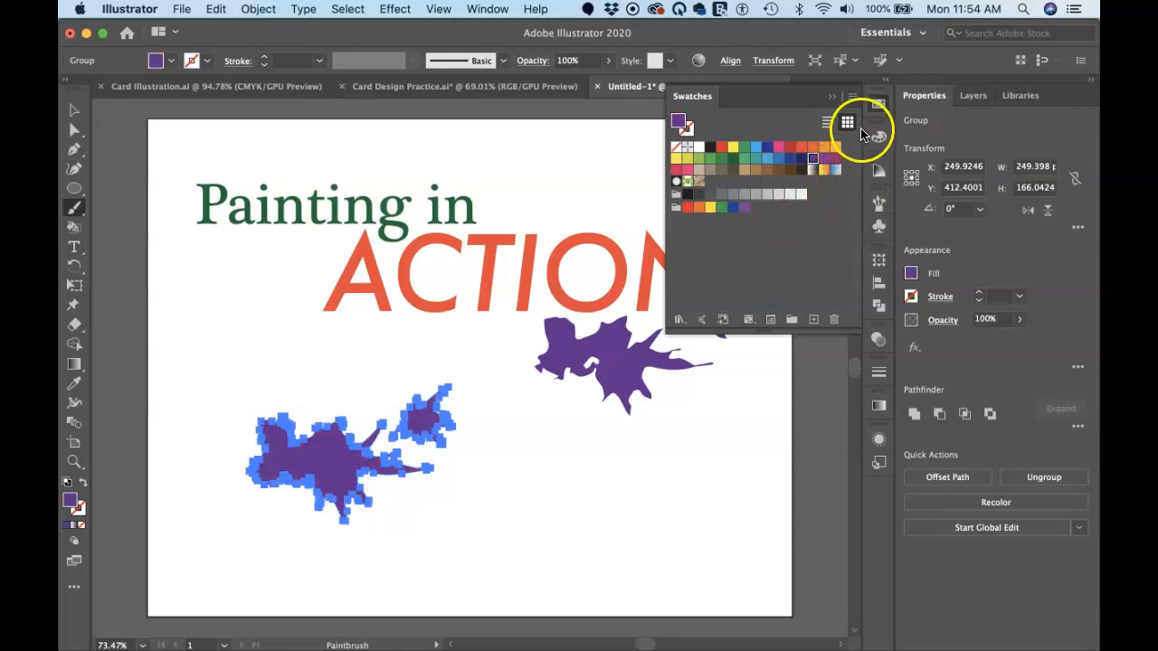
{"action": "left_click", "coordinate": [879, 105]}
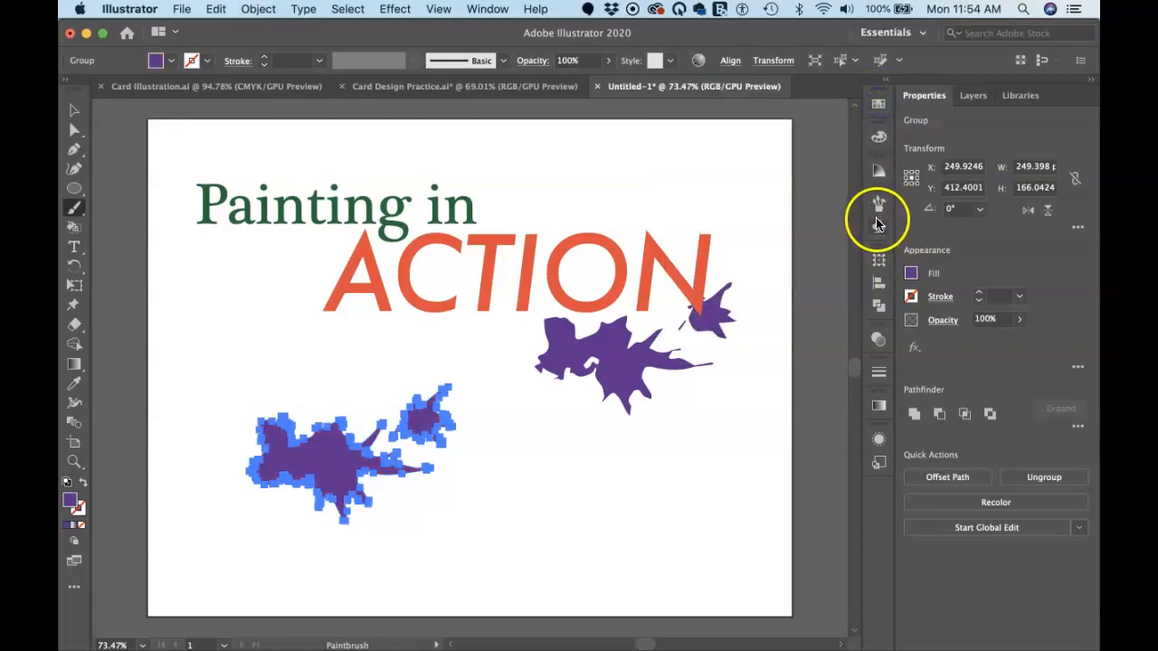
Step: Start a new Art Brush from the selected purple splatter
{"action": "left_click", "coordinate": [877, 204]}
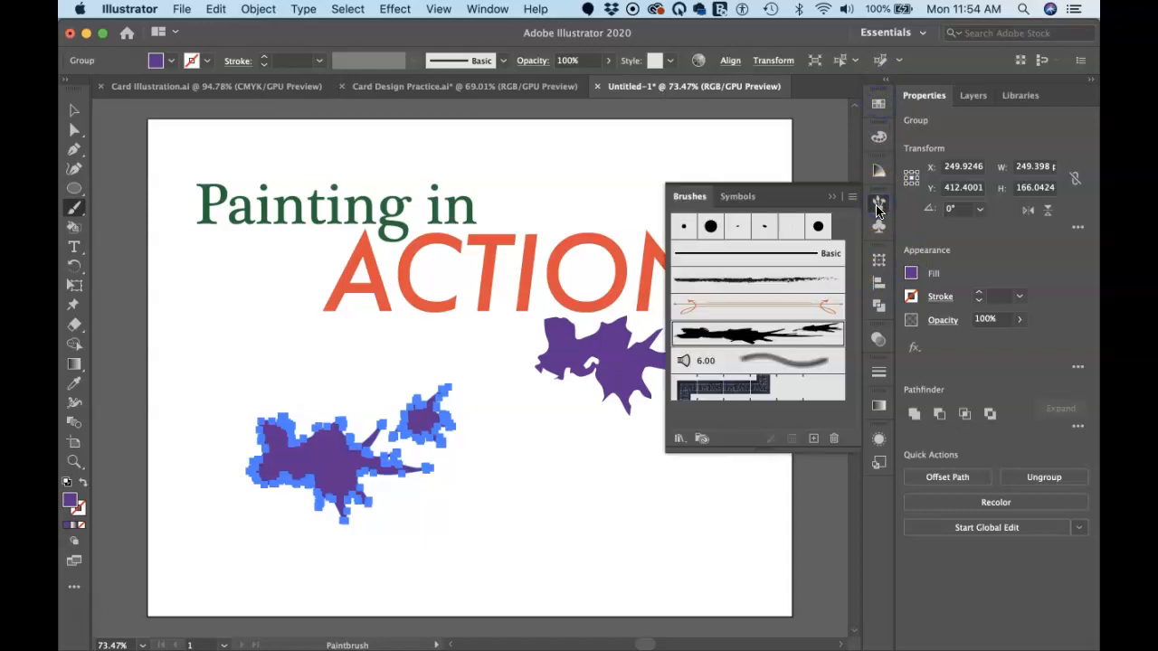
{"action": "left_click", "coordinate": [814, 440]}
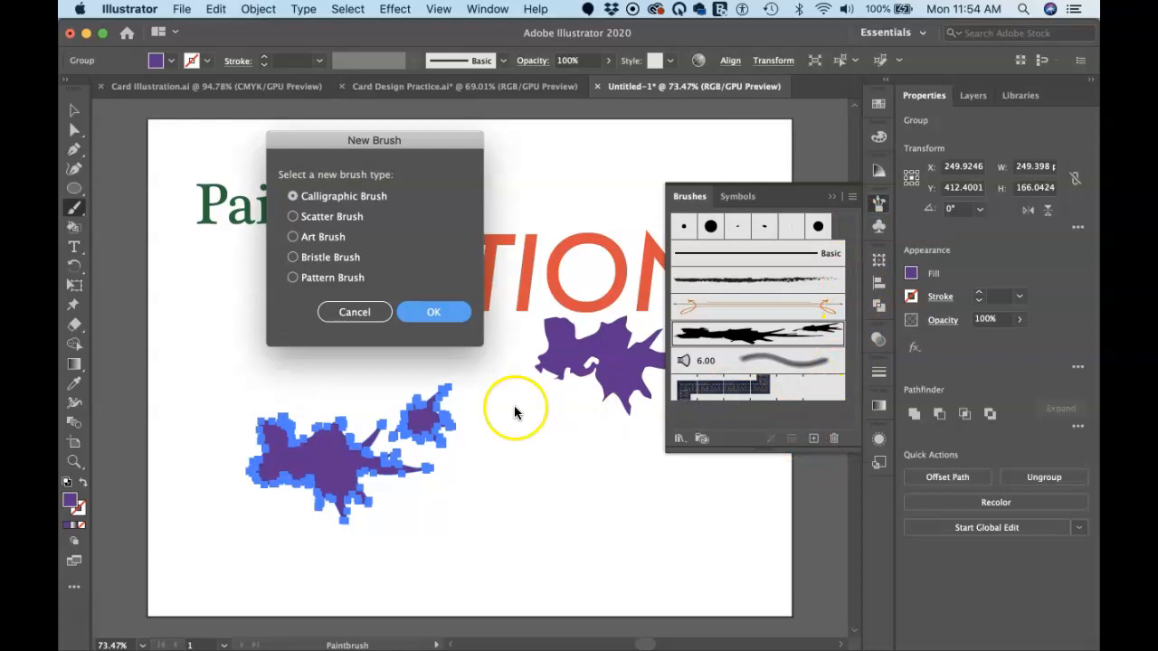
{"action": "left_click", "coordinate": [294, 238]}
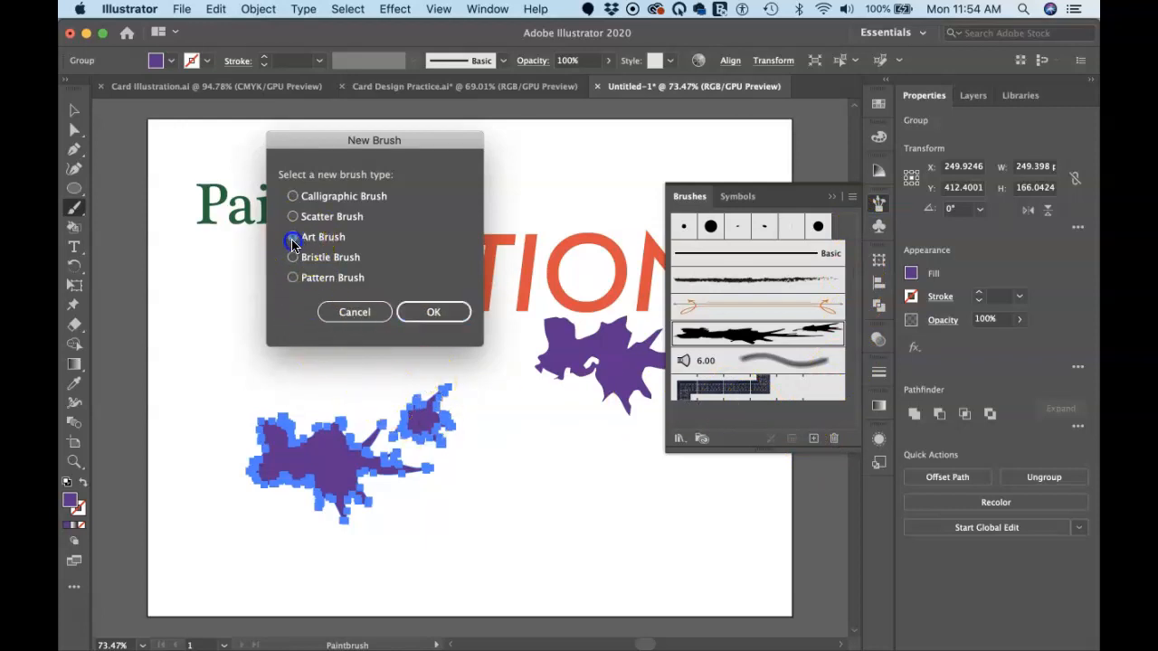
{"action": "left_click", "coordinate": [422, 315]}
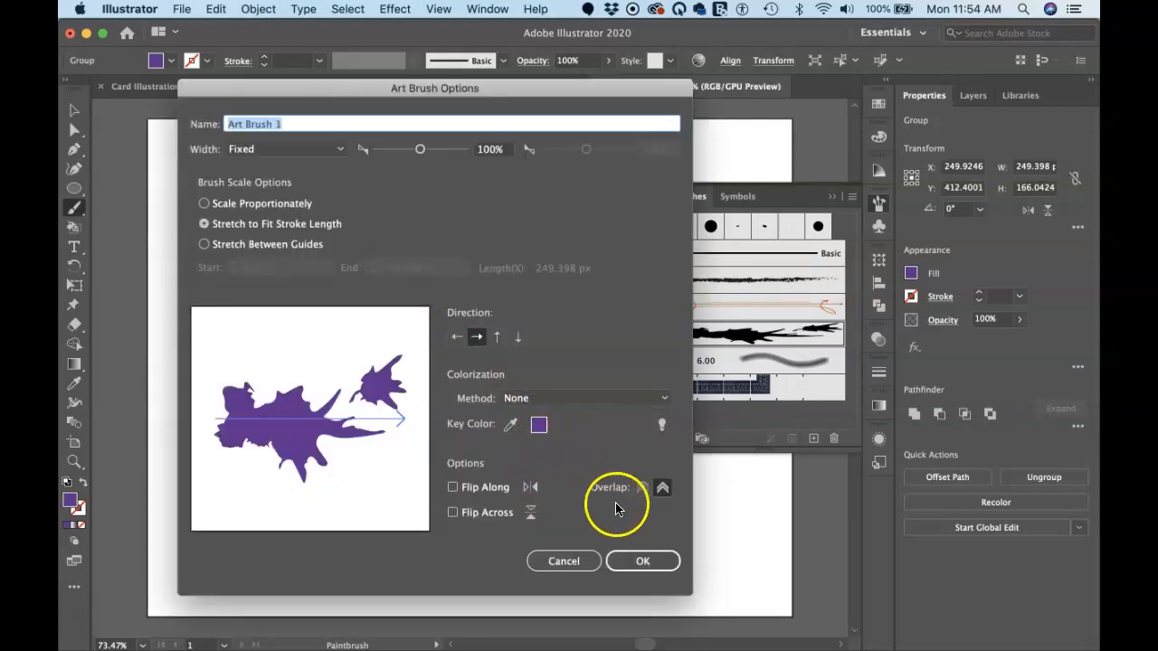
Step: Set the brush's colorization to Tints and Shades, sample the key color from the purple splatter preview, and save the brush
{"action": "left_click", "coordinate": [638, 562]}
{"action": "left_click", "coordinate": [660, 566]}
{"action": "left_click", "coordinate": [611, 399]}
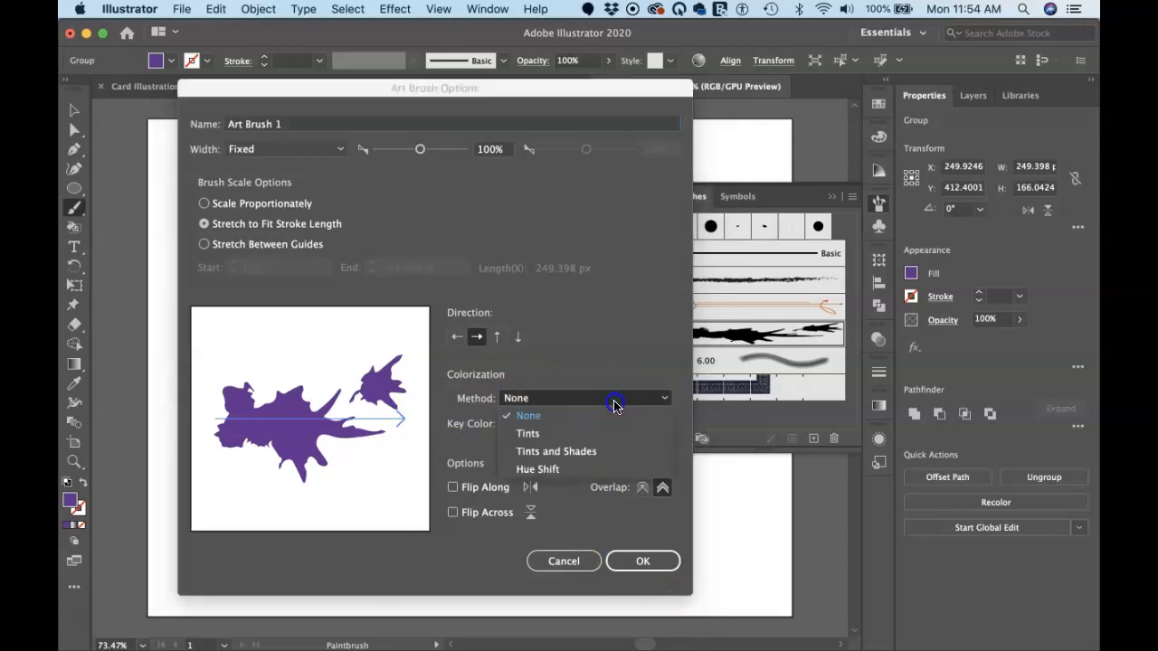
{"action": "left_click", "coordinate": [591, 453]}
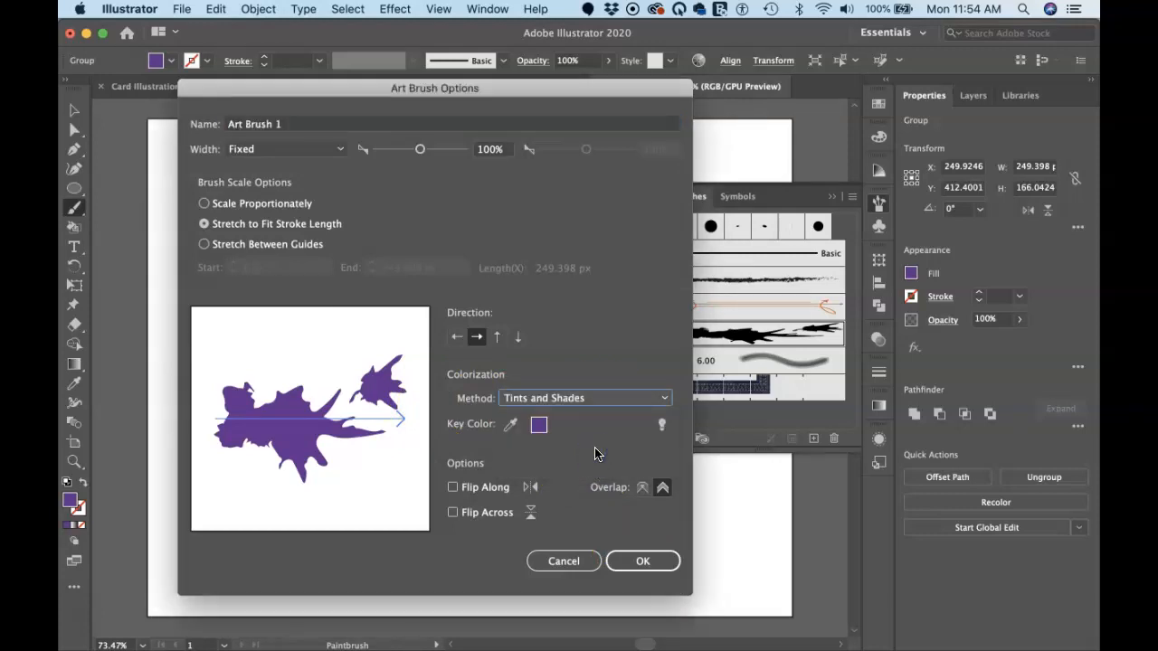
{"action": "left_click", "coordinate": [512, 424]}
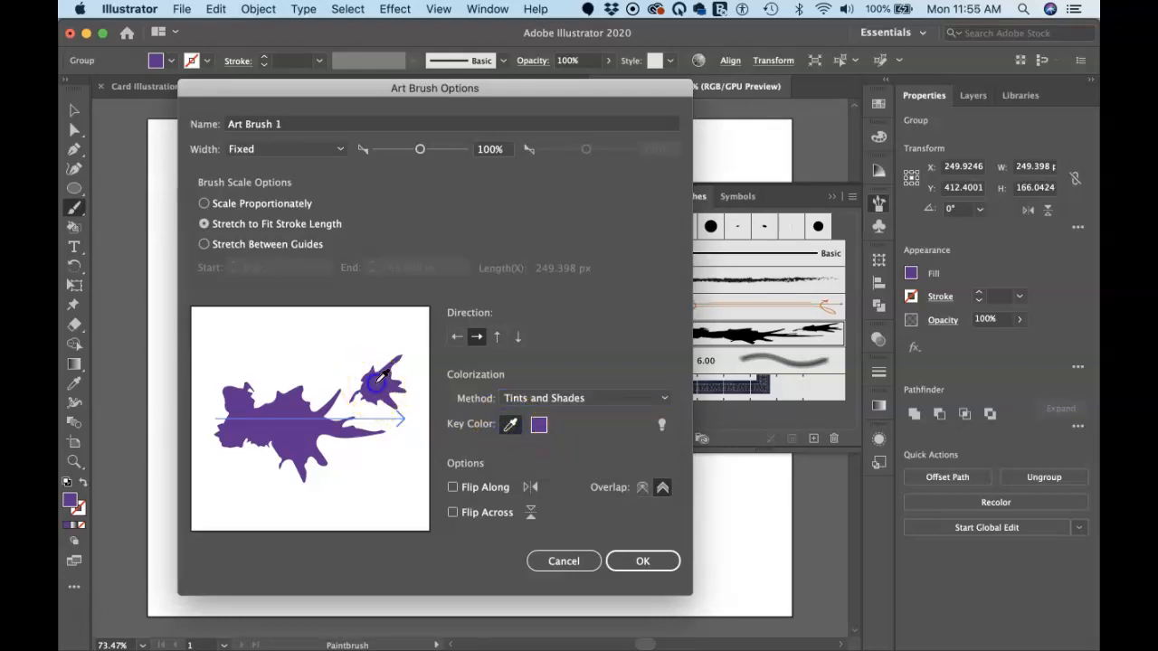
{"action": "left_click", "coordinate": [641, 560]}
Step: Paint test strokes in varied directions around the title and lower artboard with the purple splatter brush
{"action": "mouse_move", "coordinate": [570, 547]}
{"action": "left_mouse_down"}
{"action": "mouse_move", "coordinate": [530, 439]}
{"action": "mouse_move", "coordinate": [606, 511]}
{"action": "left_mouse_up"}
{"action": "left_click", "coordinate": [590, 546]}
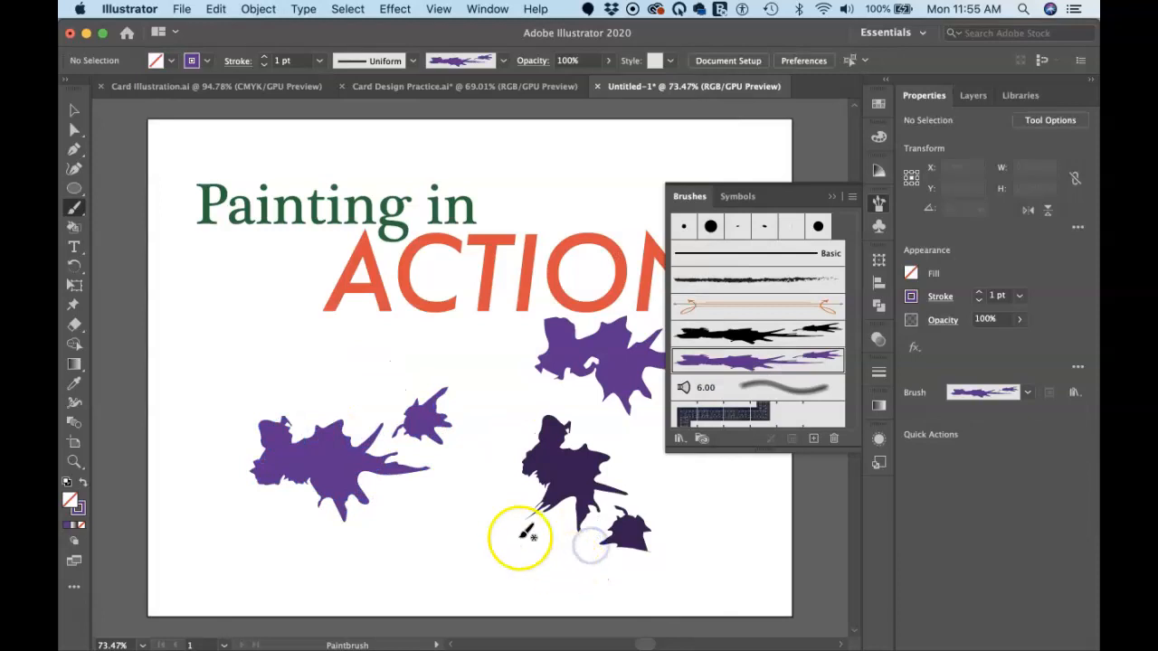
{"action": "left_click_drag", "start_coordinate": [518, 554], "coordinate": [553, 564]}
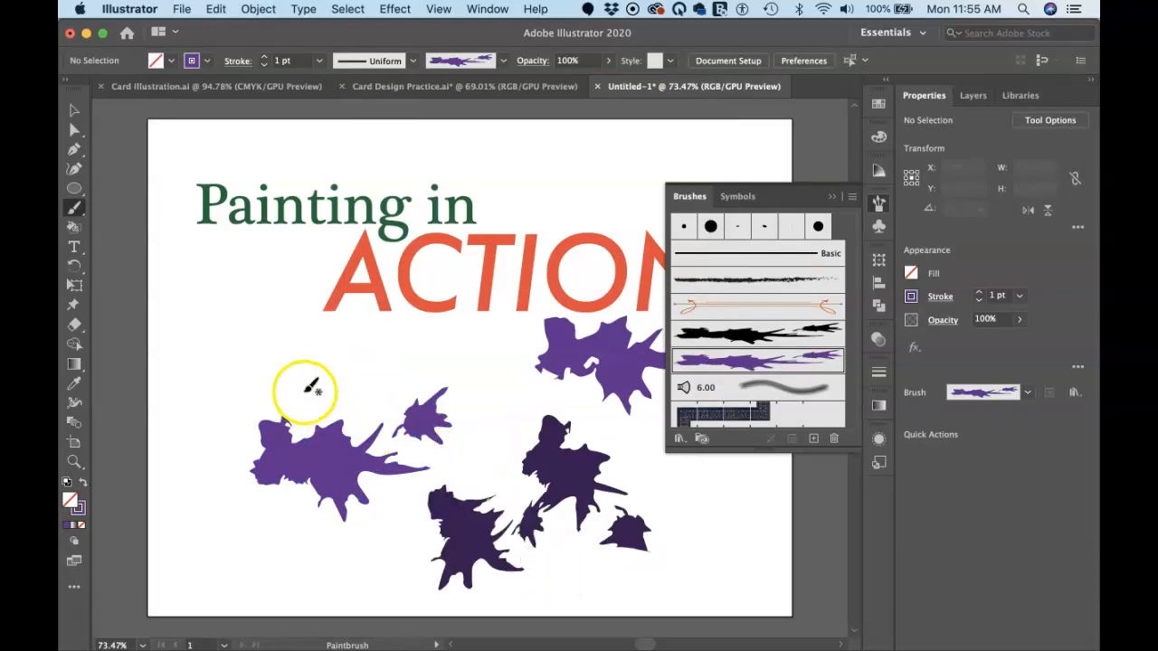
{"action": "mouse_move", "coordinate": [238, 335]}
{"action": "left_mouse_down"}
{"action": "mouse_move", "coordinate": [273, 298]}
{"action": "mouse_move", "coordinate": [383, 378]}
{"action": "mouse_move", "coordinate": [401, 370]}
{"action": "left_mouse_up"}
{"action": "mouse_move", "coordinate": [465, 331]}
{"action": "left_mouse_down"}
{"action": "mouse_move", "coordinate": [588, 181]}
{"action": "mouse_move", "coordinate": [498, 170]}
{"action": "left_mouse_up"}
{"action": "left_click_drag", "start_coordinate": [633, 158], "coordinate": [651, 177]}
{"action": "left_click_drag", "start_coordinate": [472, 385], "coordinate": [512, 408]}
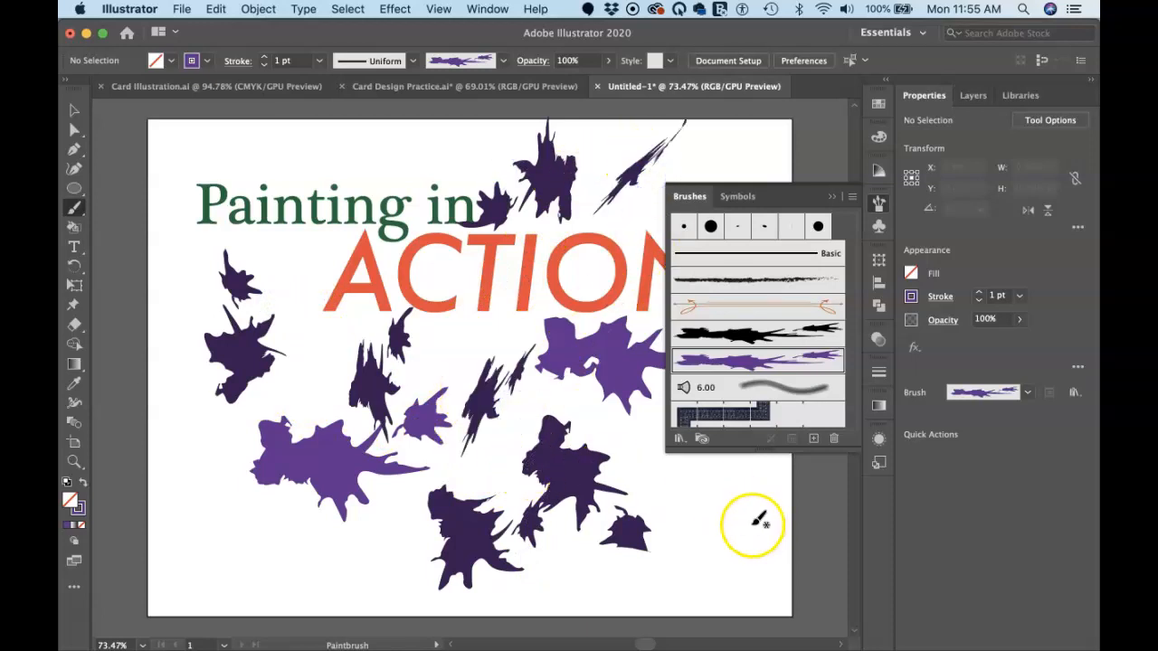
{"action": "left_click_drag", "start_coordinate": [663, 509], "coordinate": [639, 491]}
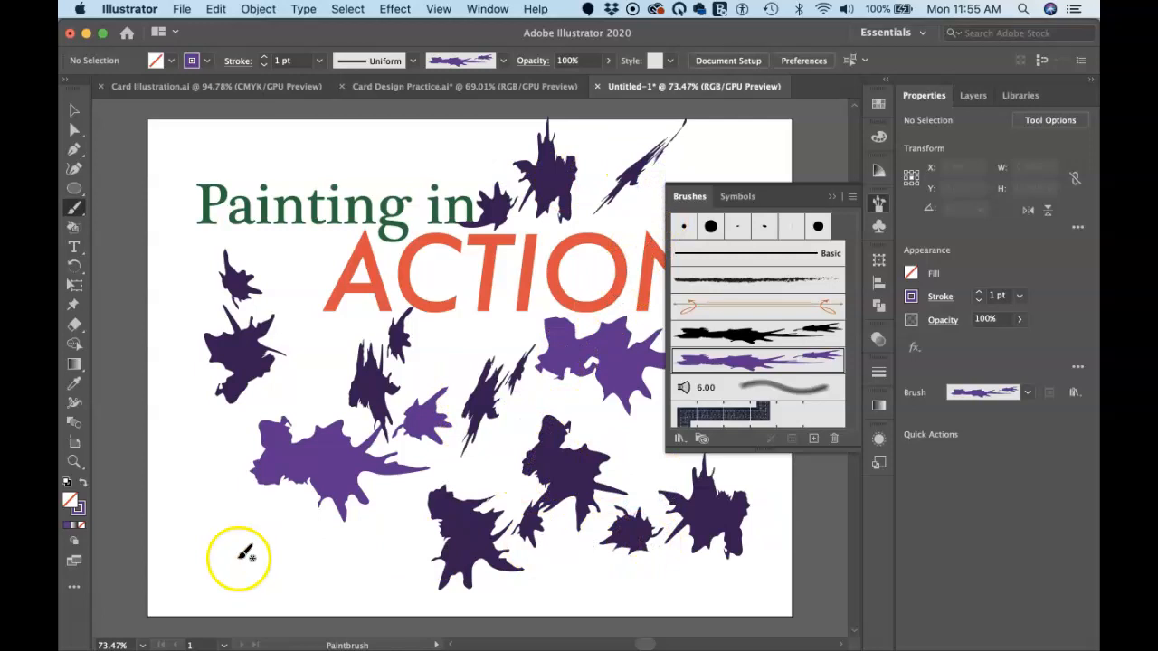
{"action": "left_click_drag", "start_coordinate": [227, 563], "coordinate": [199, 568]}
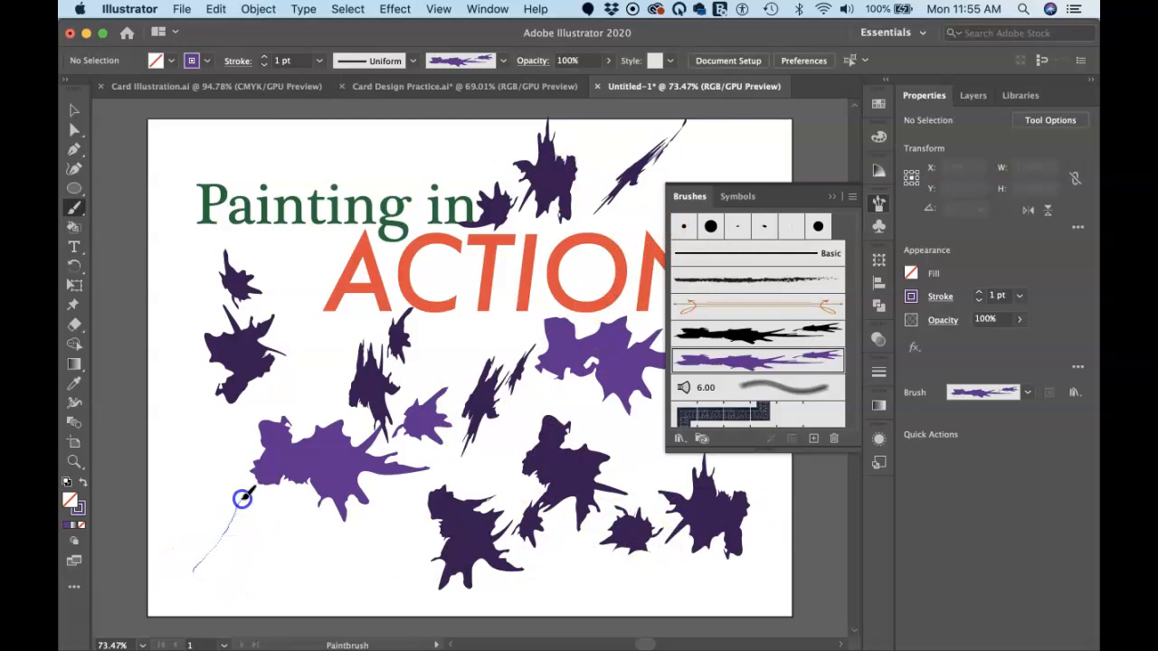
{"action": "left_click_drag", "start_coordinate": [243, 497], "coordinate": [249, 495]}
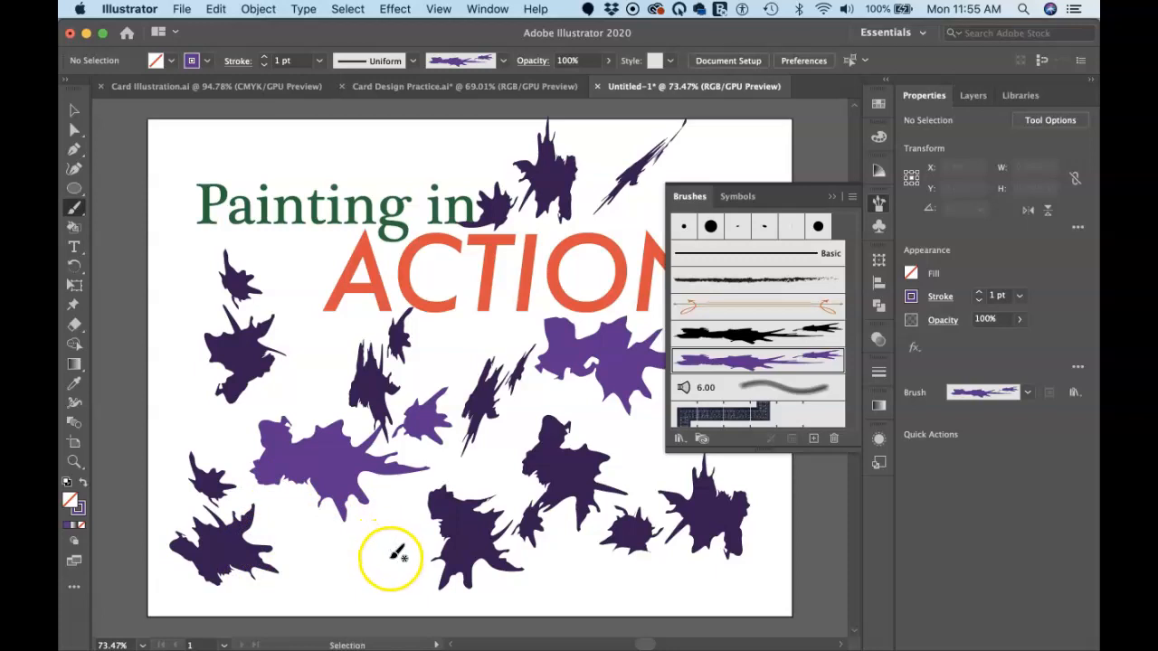
Step: Undo all the purple splatter test strokes while keeping the new purple art brush
{"action": "key", "text": "super+z"}
{"action": "key", "text": "super+z"}
{"action": "key", "text": "super+z"}
{"action": "key", "text": "super+z"}
{"action": "key", "text": "super+z"}
{"action": "key", "text": "super+z"}
{"action": "key", "text": "super+z"}
{"action": "key", "text": "super+z"}
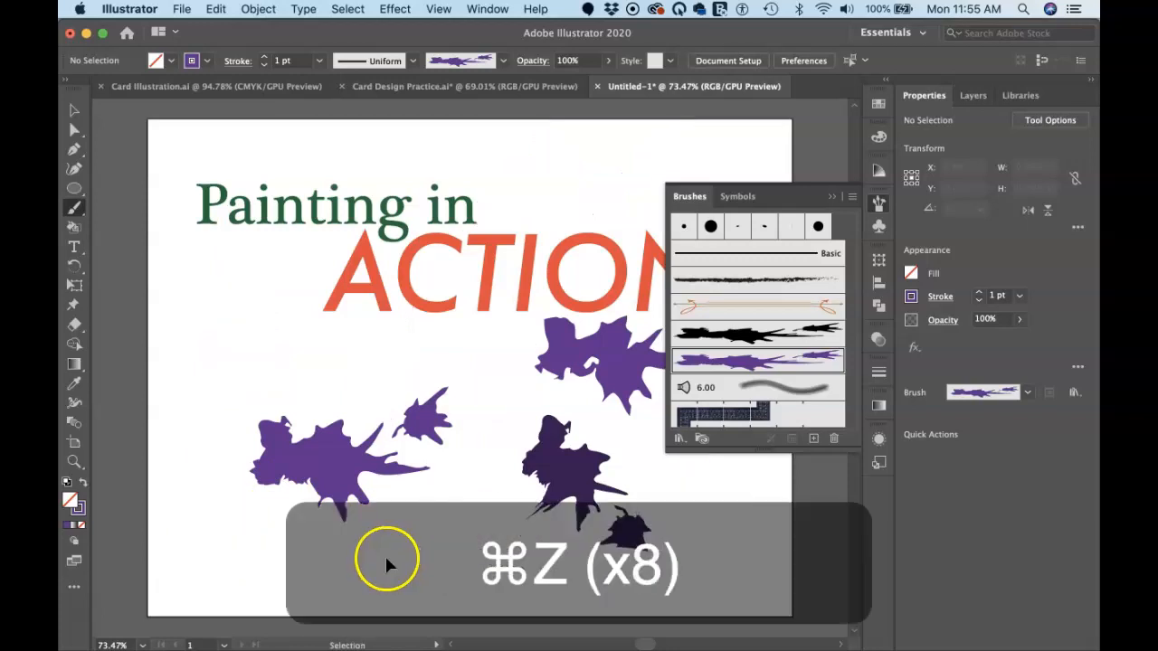
{"action": "key", "text": "super+z"}
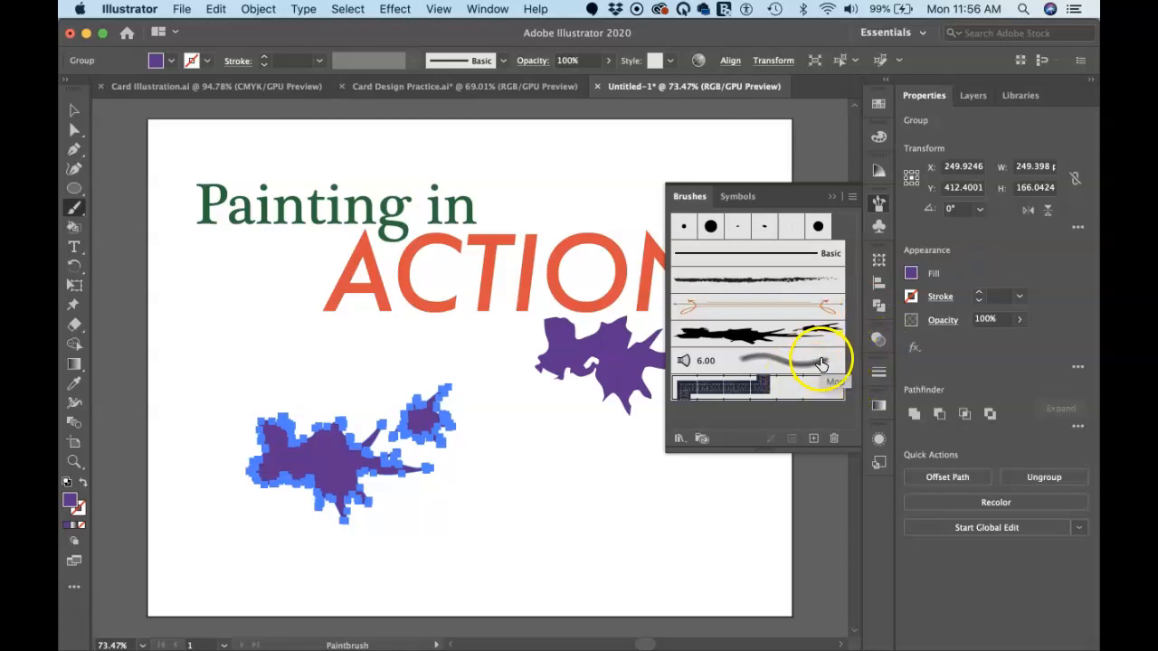
{"action": "key", "text": "shift+super+z"}
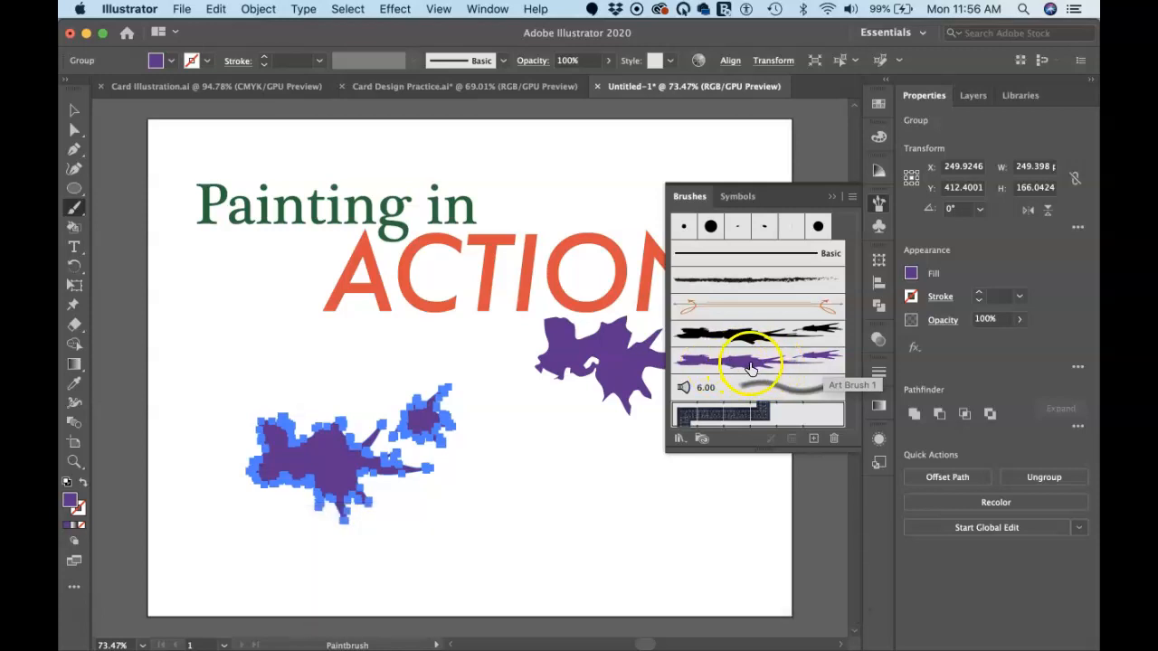
Step: Try to set the purple splatter brush to Tints colorization, Scale Proportionately and Pressure width, leaving existing strokes as they are
{"action": "double_click", "coordinate": [751, 368]}
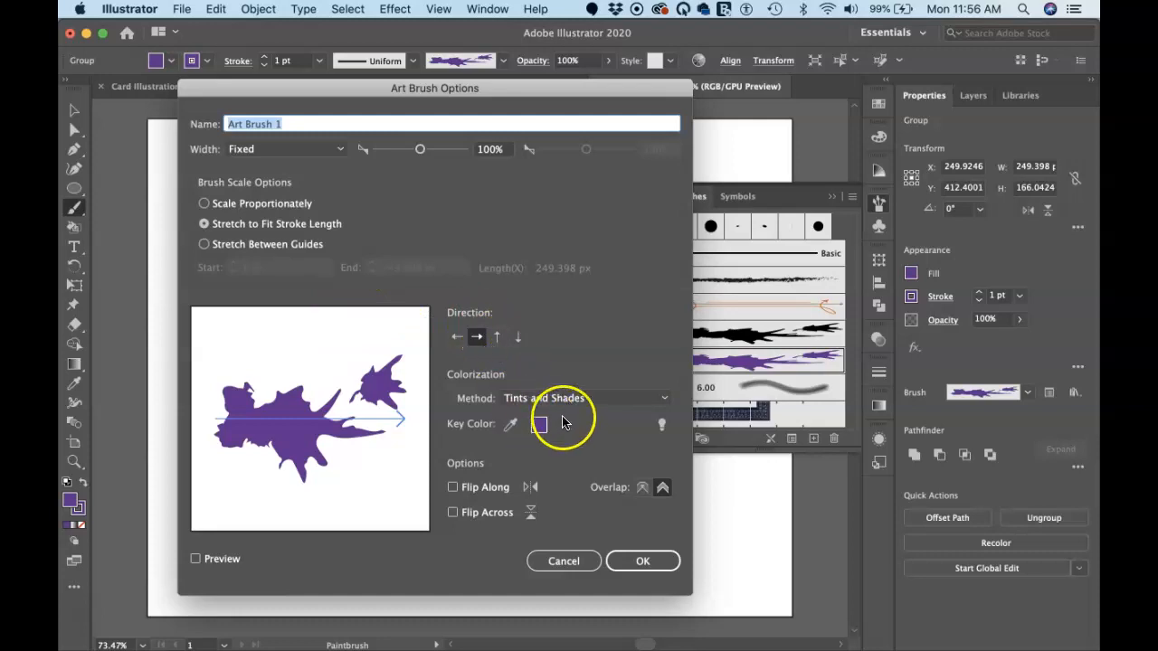
{"action": "left_click", "coordinate": [617, 401]}
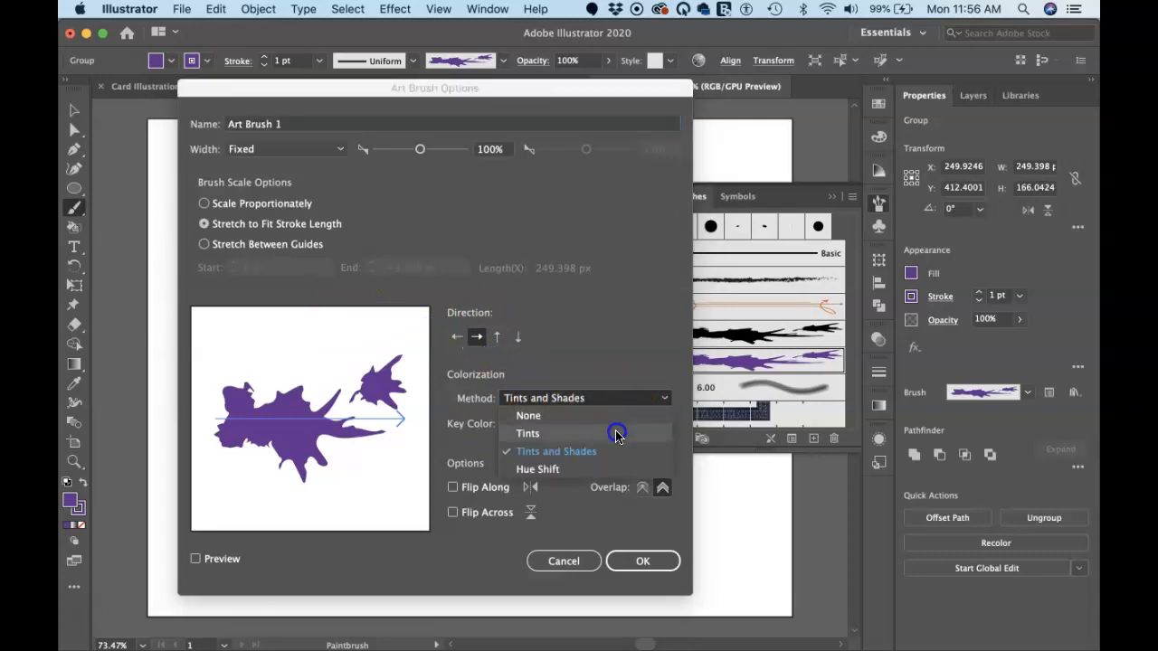
{"action": "left_click", "coordinate": [619, 432]}
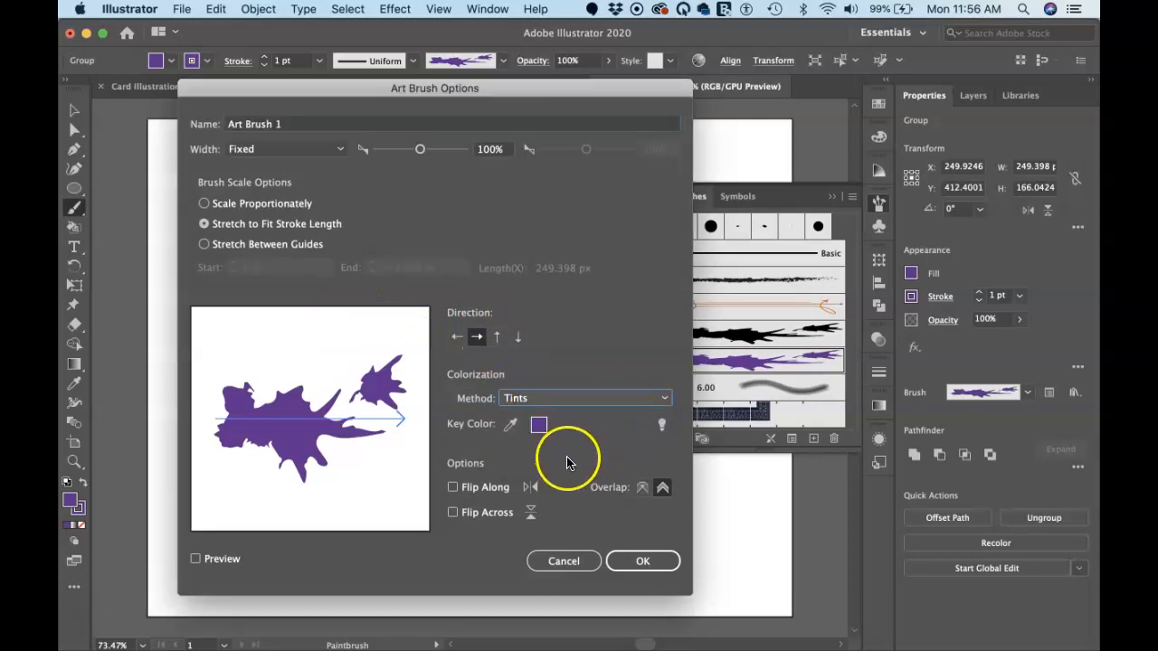
{"action": "left_click", "coordinate": [204, 204]}
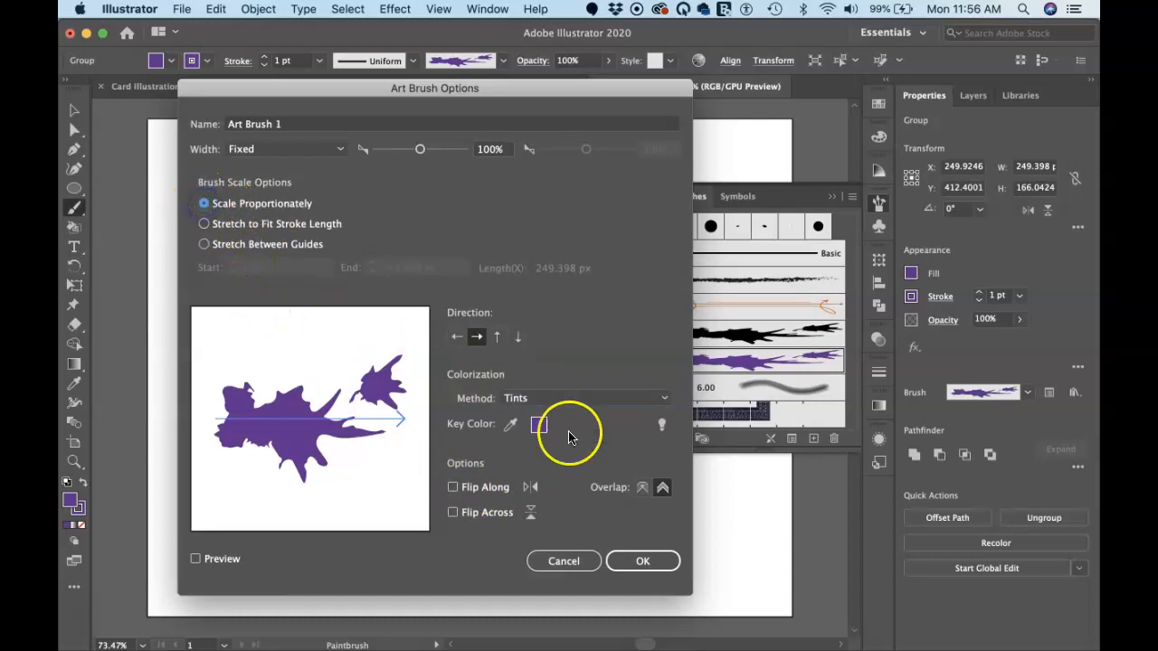
{"action": "left_click", "coordinate": [331, 155]}
{"action": "left_click", "coordinate": [317, 201]}
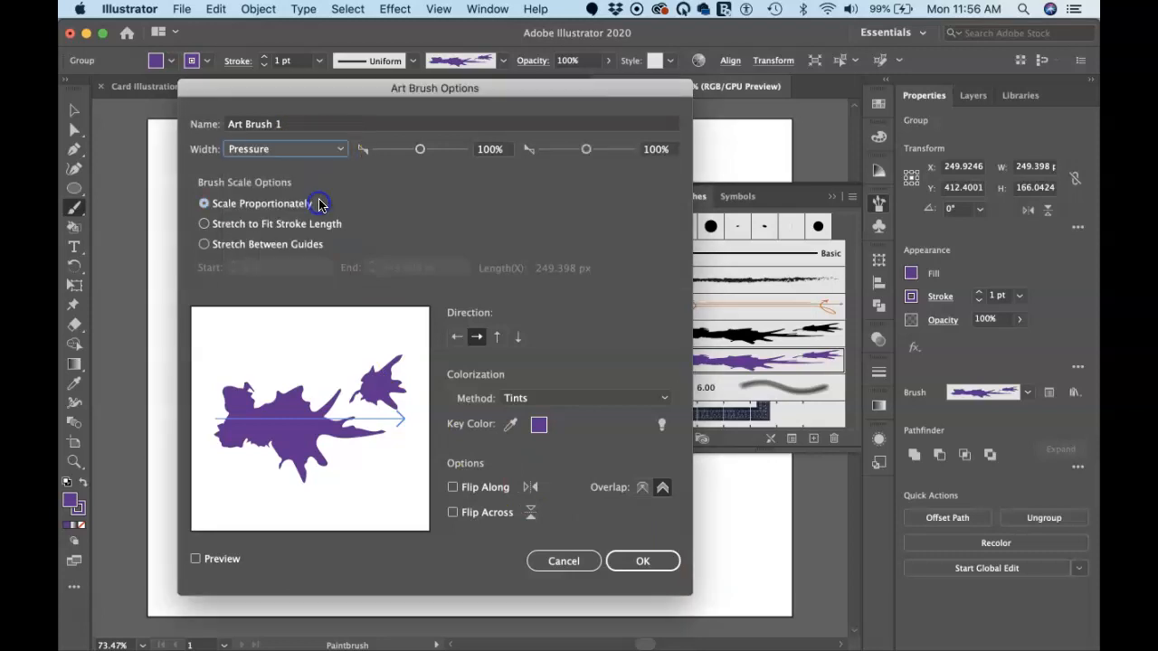
{"action": "left_click", "coordinate": [649, 563]}
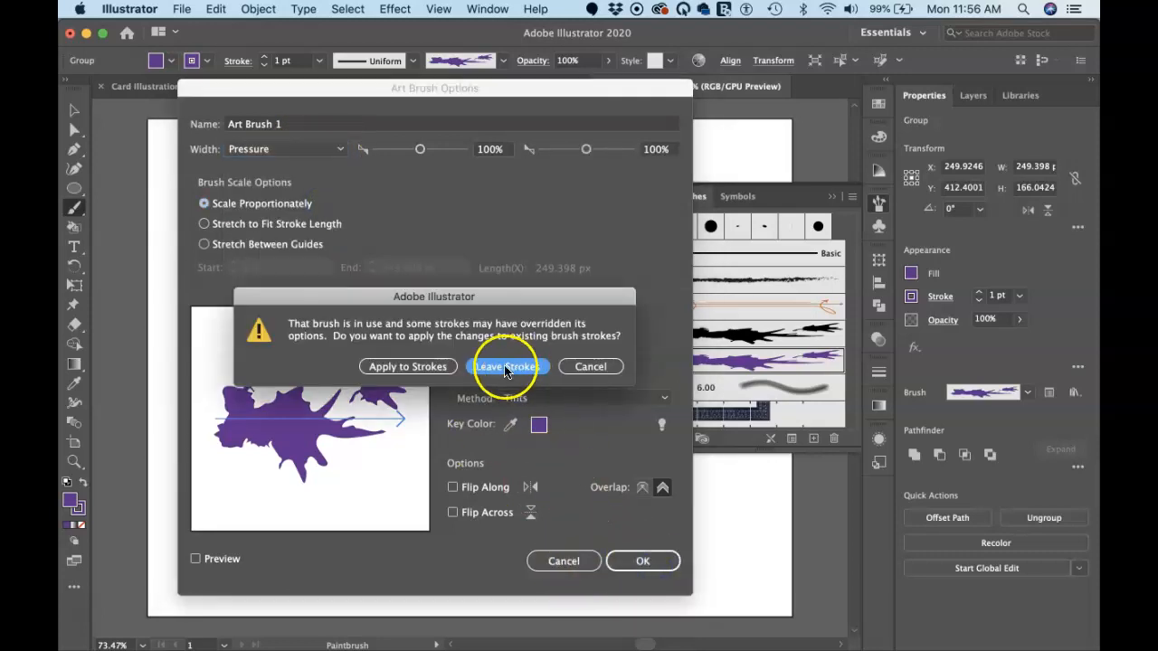
{"action": "left_click", "coordinate": [507, 369]}
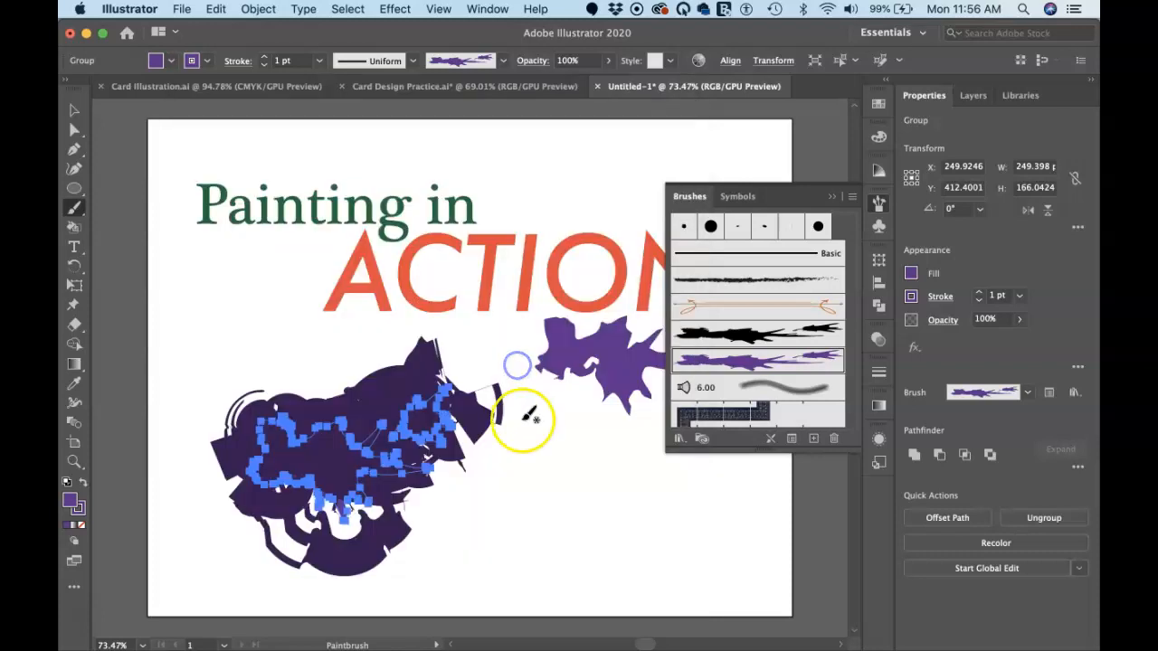
Step: Undo the brush option changes, move the selected purple splatter up closer to the title, and deselect it
{"action": "key", "text": "super+z"}
{"action": "key", "text": "super+z"}
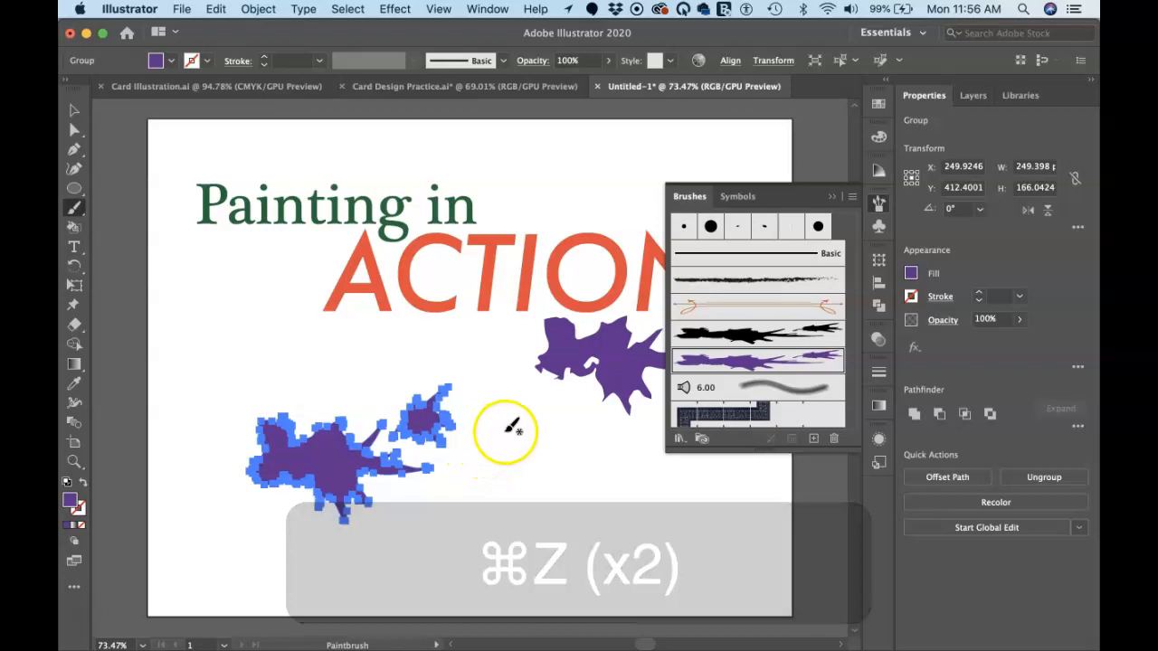
{"action": "left_click_drag", "start_coordinate": [319, 467], "coordinate": [272, 404]}
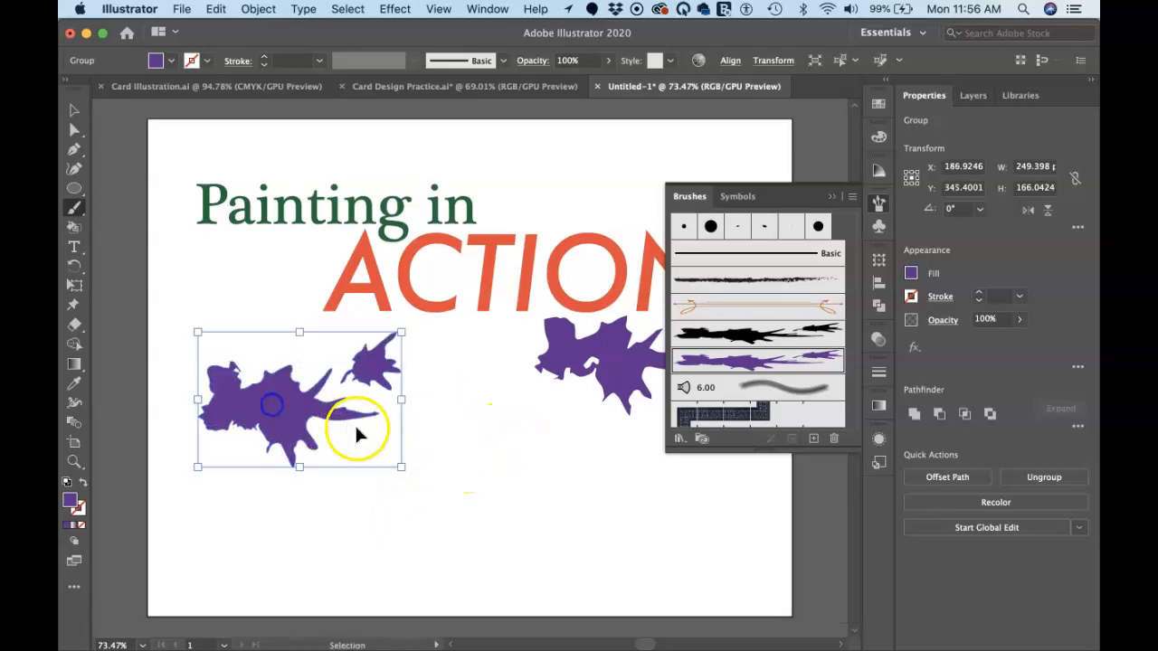
{"action": "left_click", "coordinate": [439, 478], "text": "super"}
Step: Paint two test strokes below the splatters with the purple splatter brush and undo both
{"action": "mouse_move", "coordinate": [434, 424]}
{"action": "left_mouse_down"}
{"action": "mouse_move", "coordinate": [473, 517]}
{"action": "mouse_move", "coordinate": [545, 499]}
{"action": "left_mouse_up"}
{"action": "left_click_drag", "start_coordinate": [586, 463], "coordinate": [595, 467]}
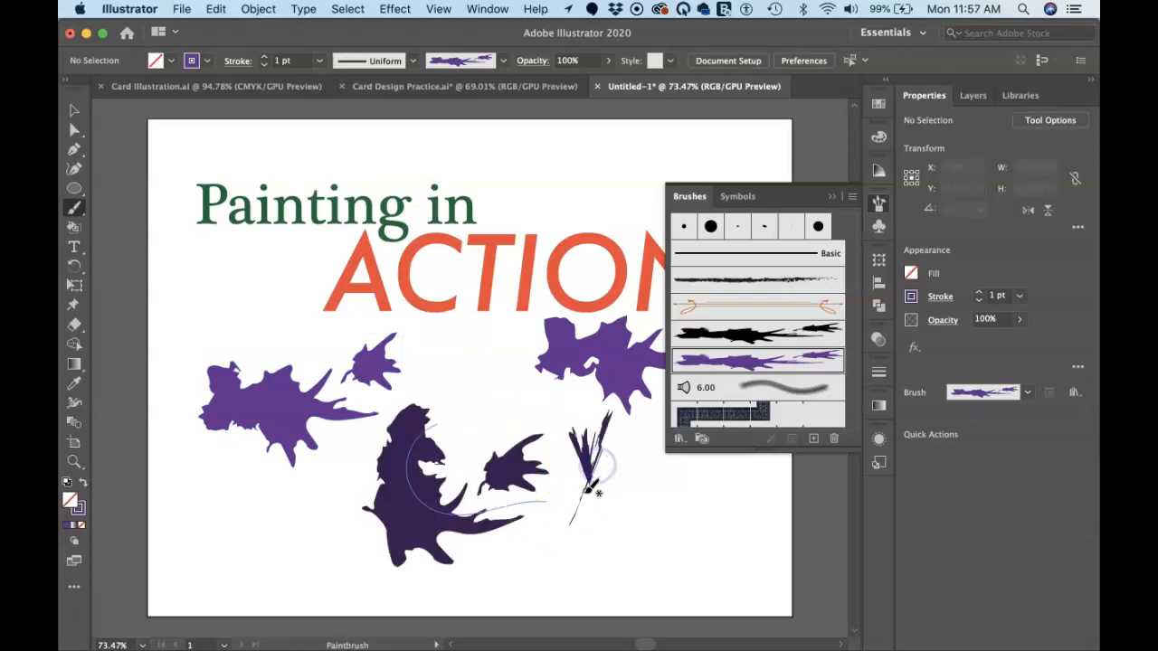
{"action": "key", "text": "super+z"}
{"action": "key", "text": "super+z"}
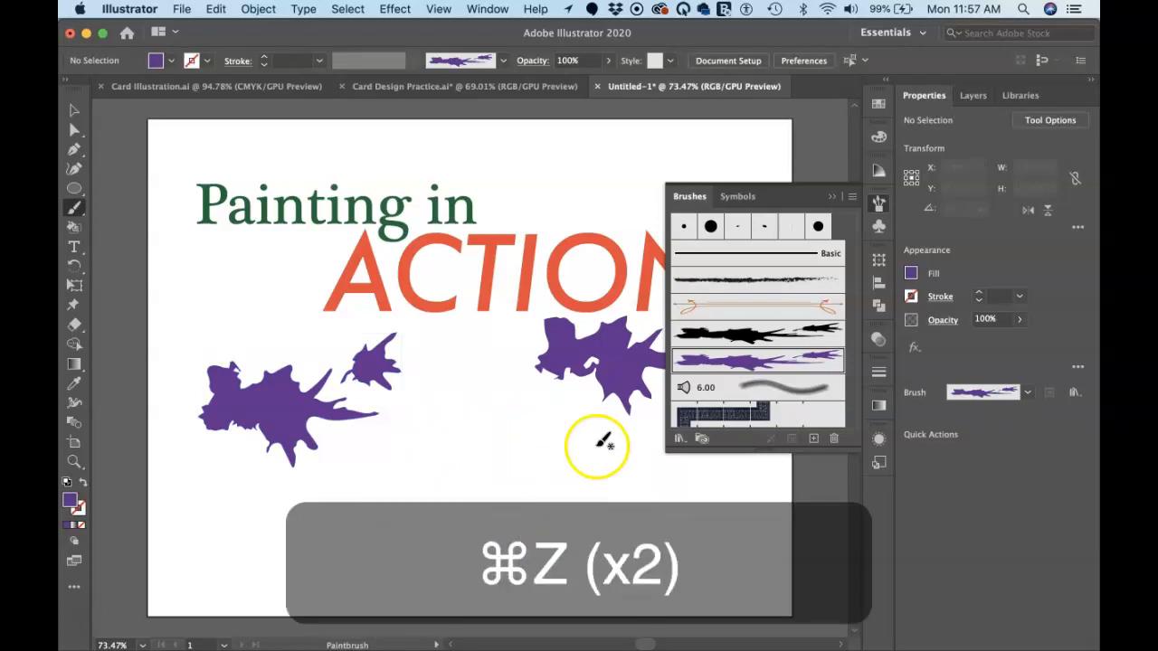
Step: Set the purple splatter brush's colorization to Tints and its width to Pressure, and save the options
{"action": "double_click", "coordinate": [711, 360]}
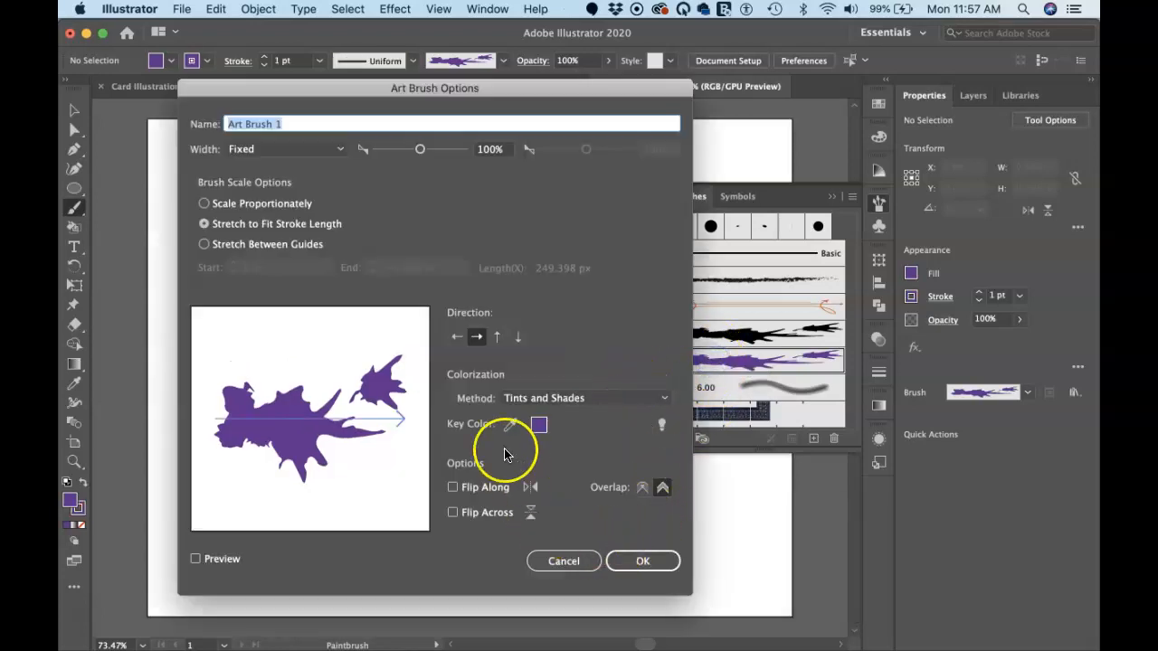
{"action": "left_click", "coordinate": [579, 398]}
{"action": "left_click", "coordinate": [579, 431]}
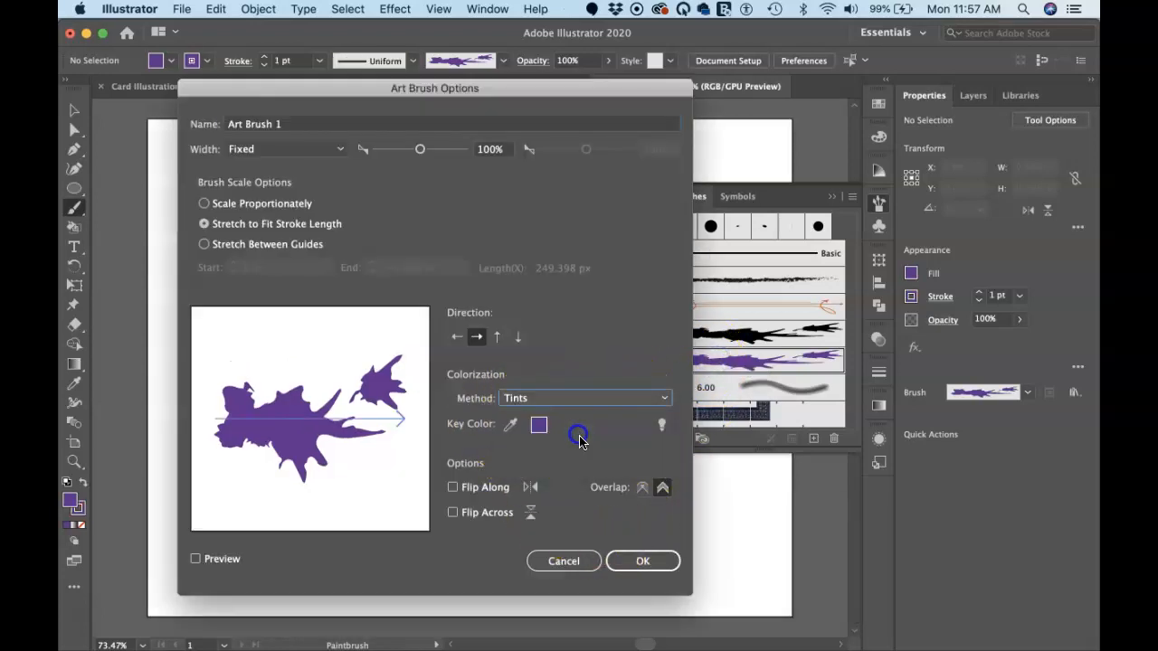
{"action": "left_click", "coordinate": [305, 148]}
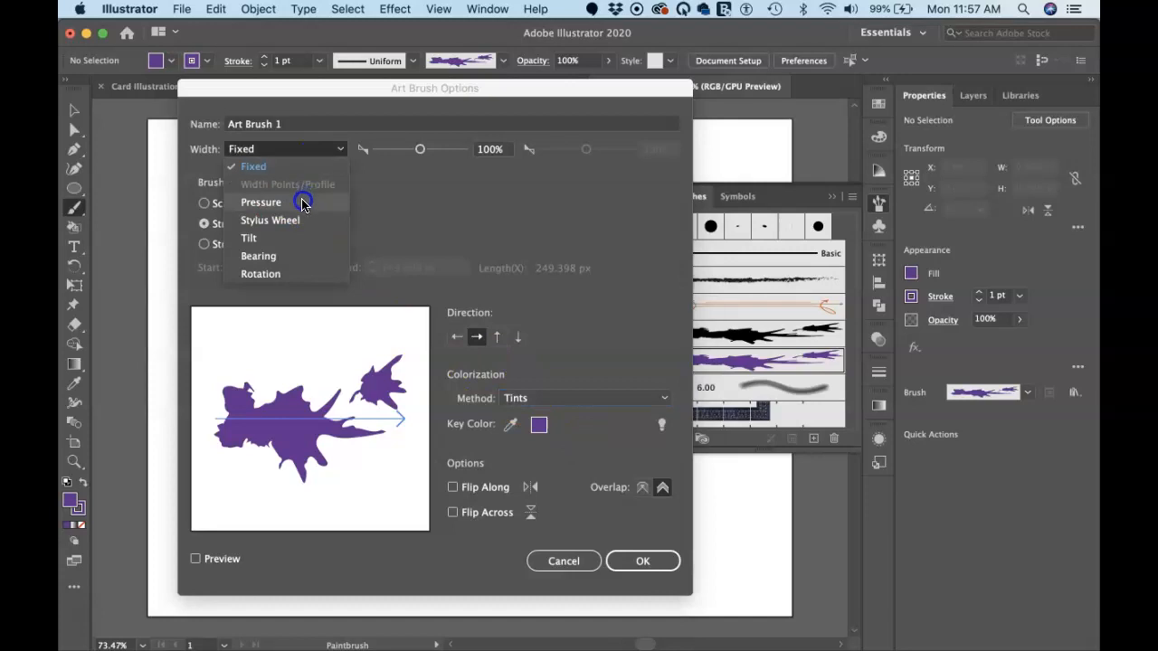
{"action": "left_click", "coordinate": [305, 199]}
{"action": "left_click", "coordinate": [642, 561]}
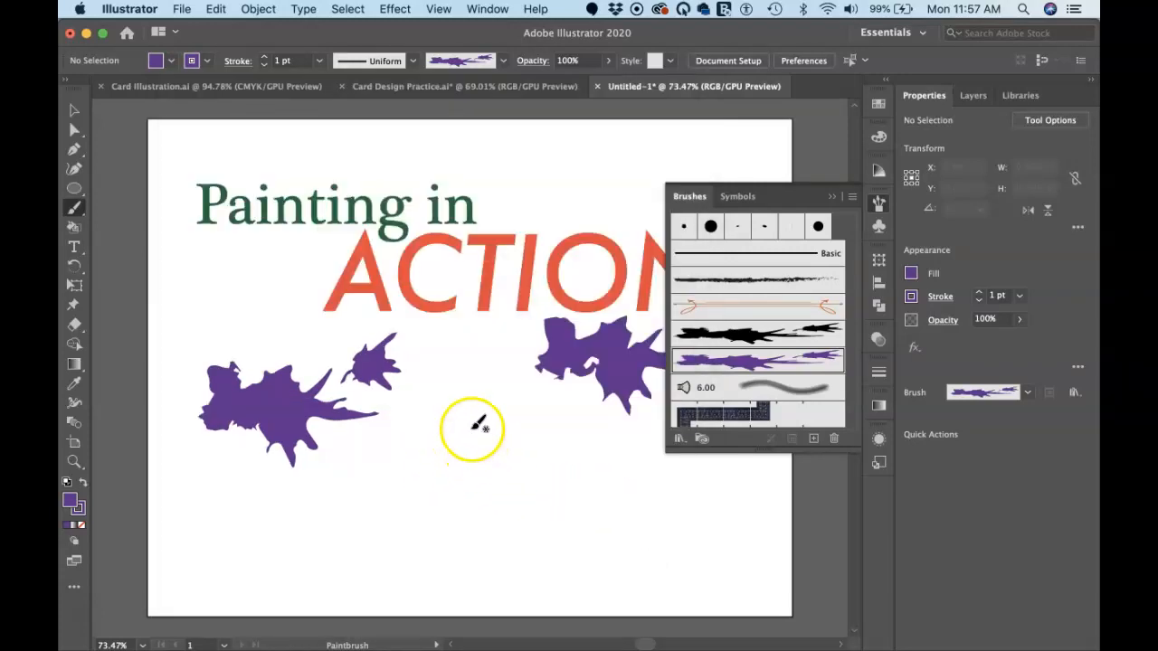
Step: Paint several curved test strokes across the lower half of the artboard with the tinted splatter brush
{"action": "mouse_move", "coordinate": [512, 493]}
{"action": "left_mouse_down"}
{"action": "mouse_move", "coordinate": [592, 467]}
{"action": "mouse_move", "coordinate": [642, 543]}
{"action": "mouse_move", "coordinate": [670, 525]}
{"action": "mouse_move", "coordinate": [679, 574]}
{"action": "left_mouse_up"}
{"action": "left_click_drag", "start_coordinate": [567, 547], "coordinate": [530, 540]}
{"action": "mouse_move", "coordinate": [252, 495]}
{"action": "left_mouse_down"}
{"action": "mouse_move", "coordinate": [265, 509]}
{"action": "mouse_move", "coordinate": [308, 507]}
{"action": "left_mouse_up"}
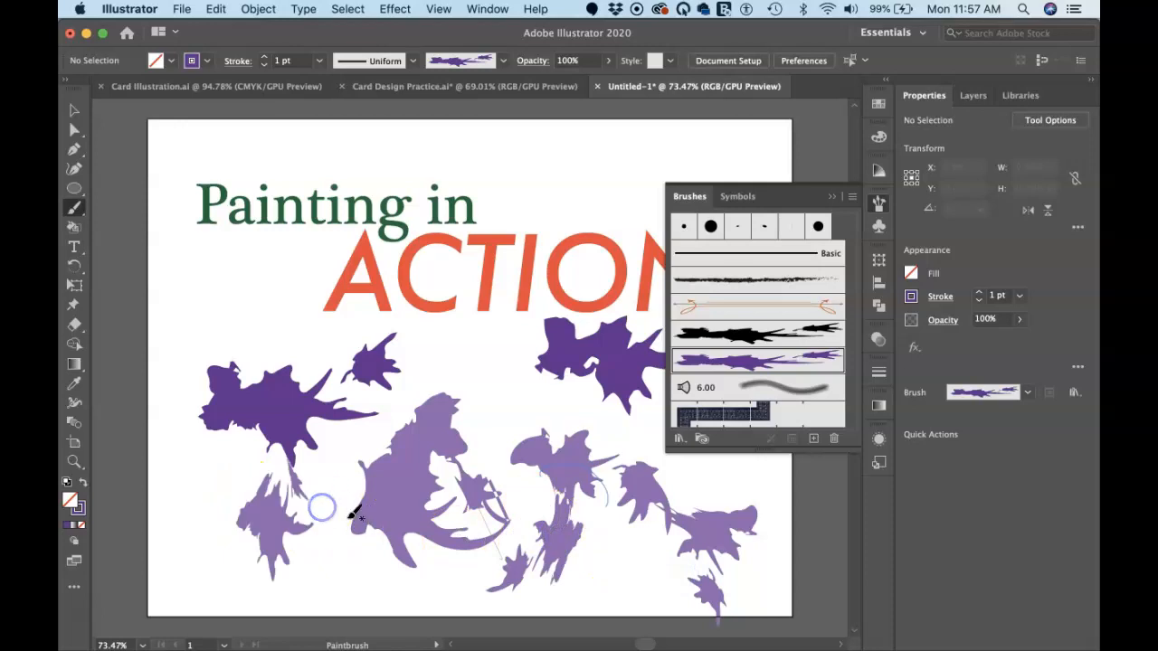
{"action": "mouse_move", "coordinate": [435, 413]}
{"action": "left_mouse_down"}
{"action": "mouse_move", "coordinate": [490, 364]}
{"action": "mouse_move", "coordinate": [448, 511]}
{"action": "mouse_move", "coordinate": [465, 543]}
{"action": "mouse_move", "coordinate": [525, 588]}
{"action": "left_mouse_up"}
Step: Undo all the tinted test strokes on the lower half of the artboard
{"action": "key", "text": "super+z"}
{"action": "key", "text": "super+z"}
{"action": "key", "text": "super+z"}
{"action": "key", "text": "super+z"}
{"action": "key", "text": "super+z"}
{"action": "key", "text": "super+z"}
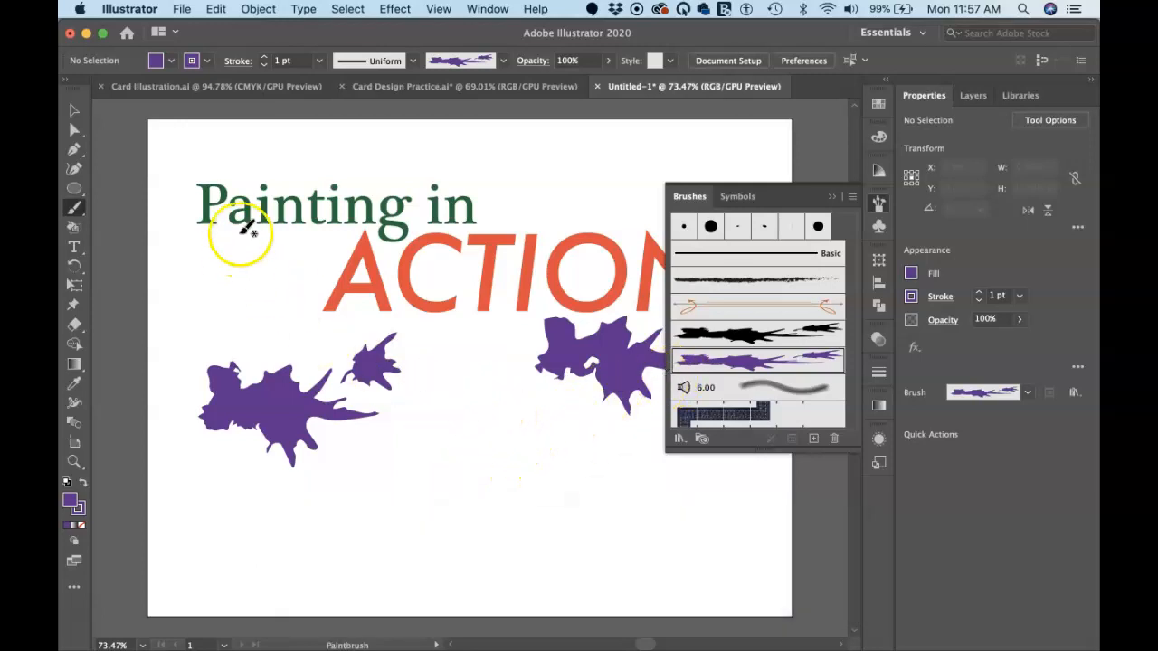
Step: Paint tinted splatter strokes around the title and between the splatters, undoing the distorted stroke over the title's first letters
{"action": "left_click_drag", "start_coordinate": [576, 185], "coordinate": [500, 159]}
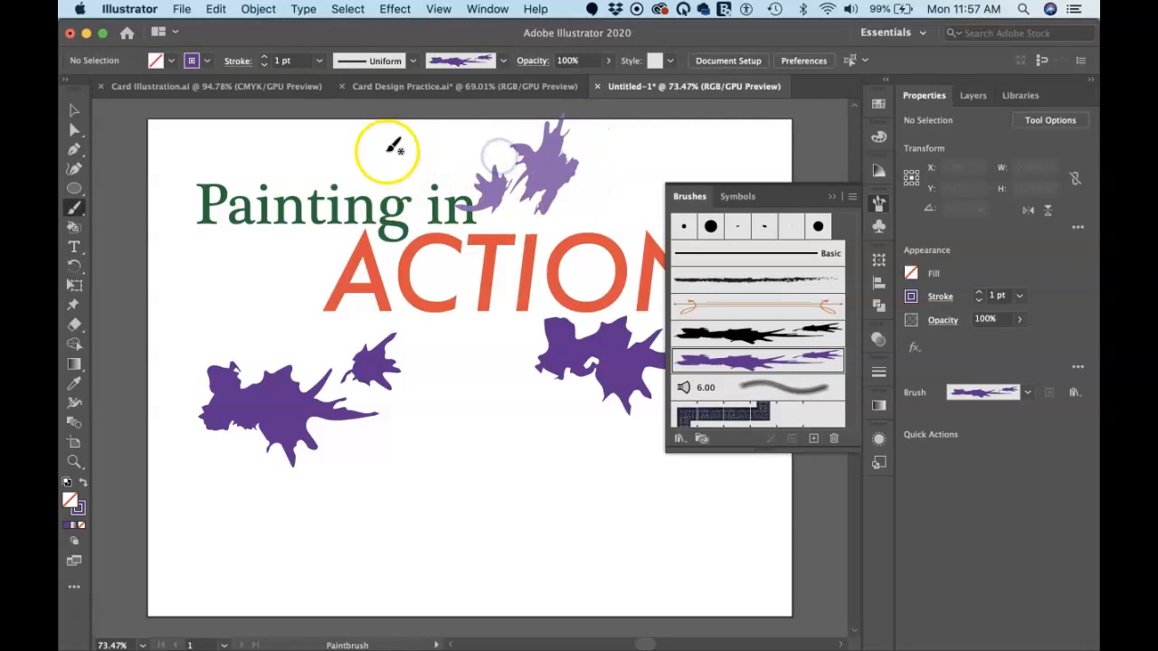
{"action": "mouse_move", "coordinate": [221, 171]}
{"action": "left_mouse_down"}
{"action": "mouse_move", "coordinate": [158, 201]}
{"action": "mouse_move", "coordinate": [217, 310]}
{"action": "left_mouse_up"}
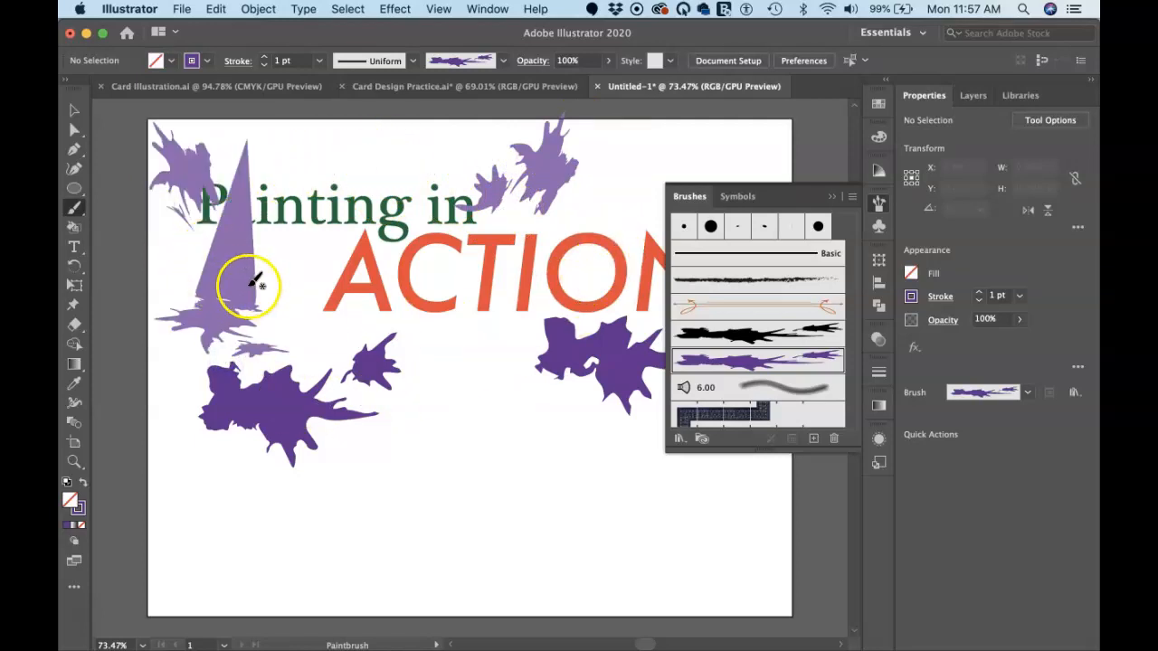
{"action": "key", "text": "super+z"}
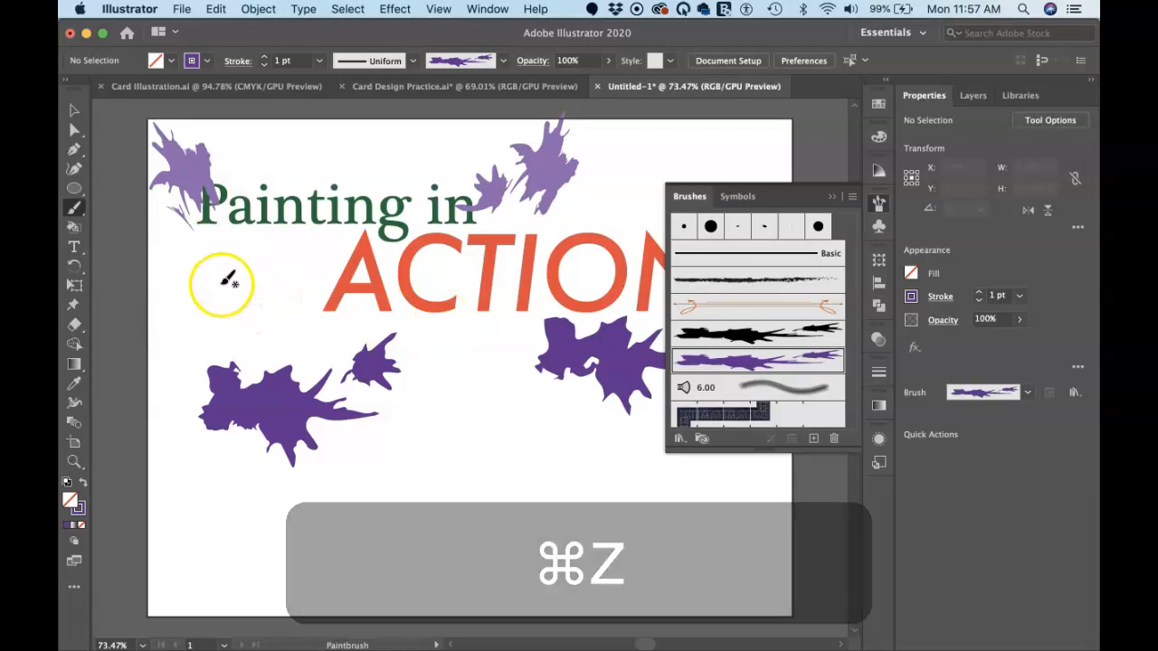
{"action": "left_click_drag", "start_coordinate": [269, 340], "coordinate": [274, 336]}
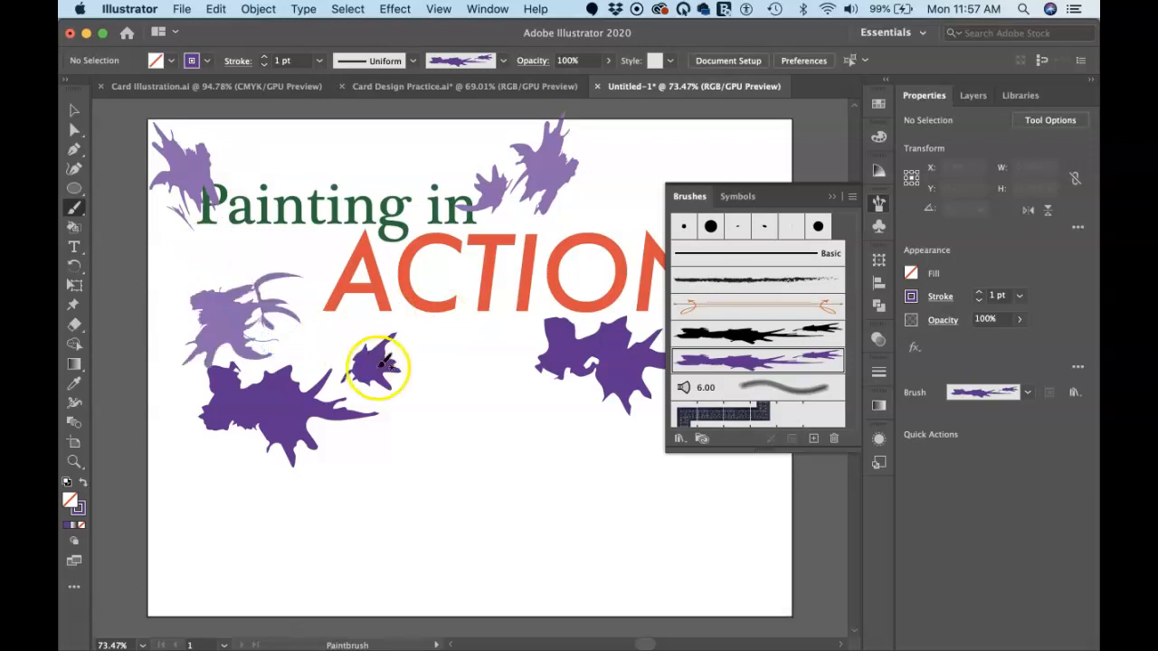
{"action": "left_click_drag", "start_coordinate": [502, 411], "coordinate": [506, 415]}
{"action": "left_click_drag", "start_coordinate": [604, 233], "coordinate": [635, 176]}
{"action": "mouse_move", "coordinate": [729, 170]}
{"action": "left_mouse_down"}
{"action": "mouse_move", "coordinate": [762, 160]}
{"action": "mouse_move", "coordinate": [784, 170]}
{"action": "left_mouse_up"}
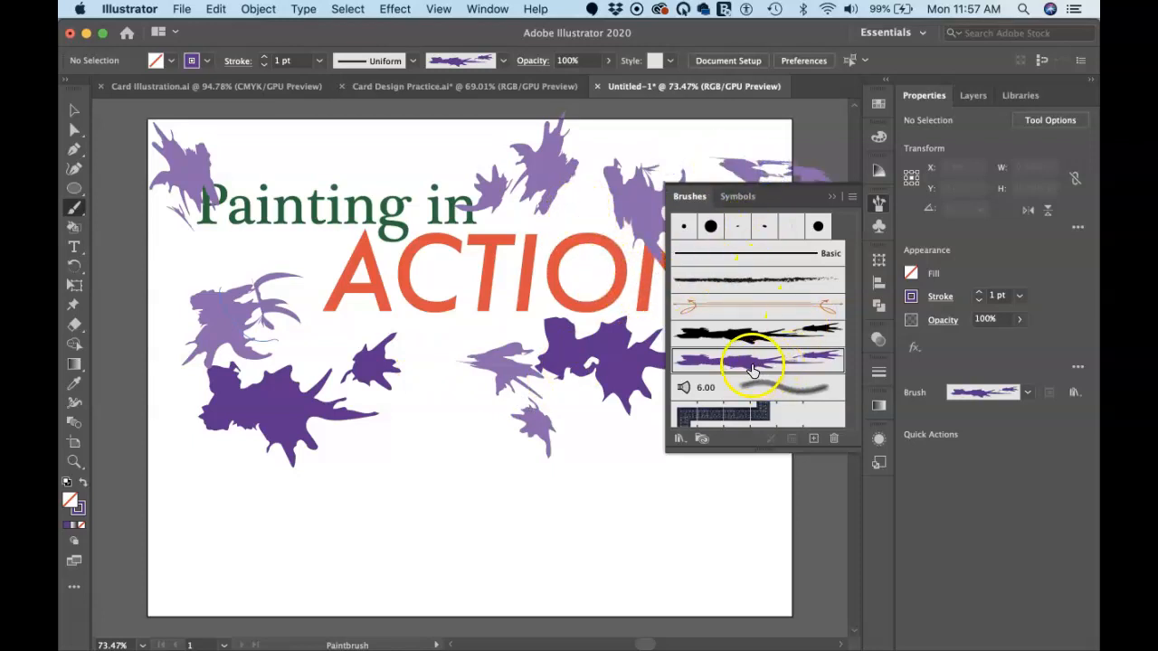
Step: Undo all the tinted splatter strokes painted around the title
{"action": "key", "text": "super+z"}
{"action": "key", "text": "super+z"}
{"action": "key", "text": "super+z"}
{"action": "key", "text": "super+z"}
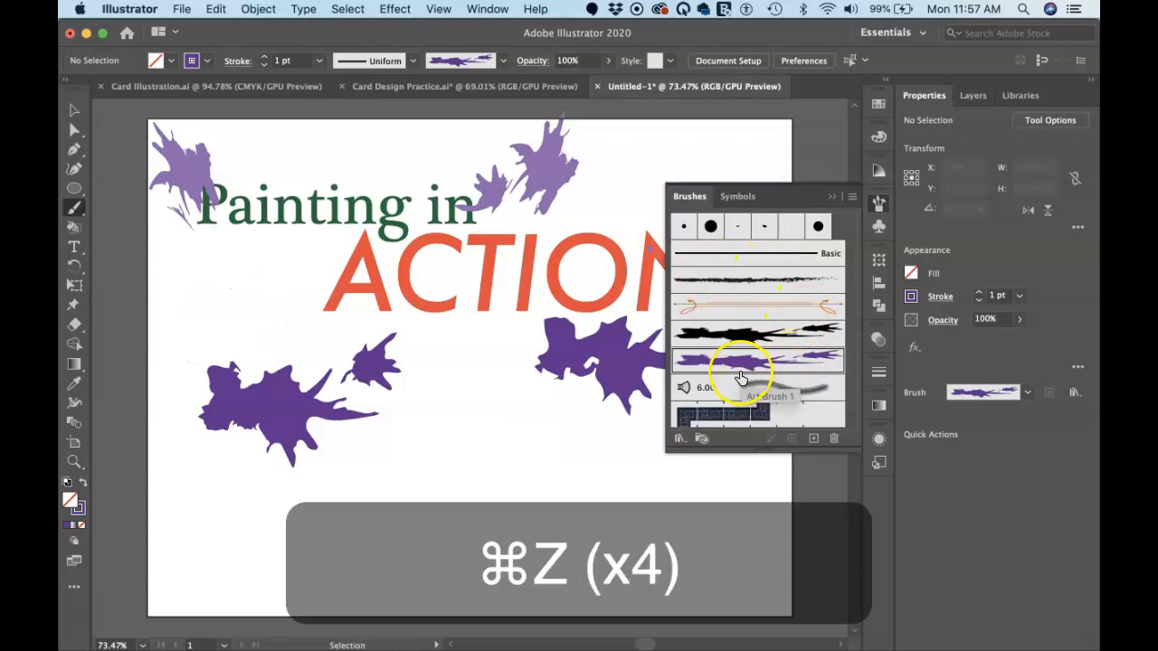
{"action": "key", "text": "super+z"}
{"action": "key", "text": "super+z"}
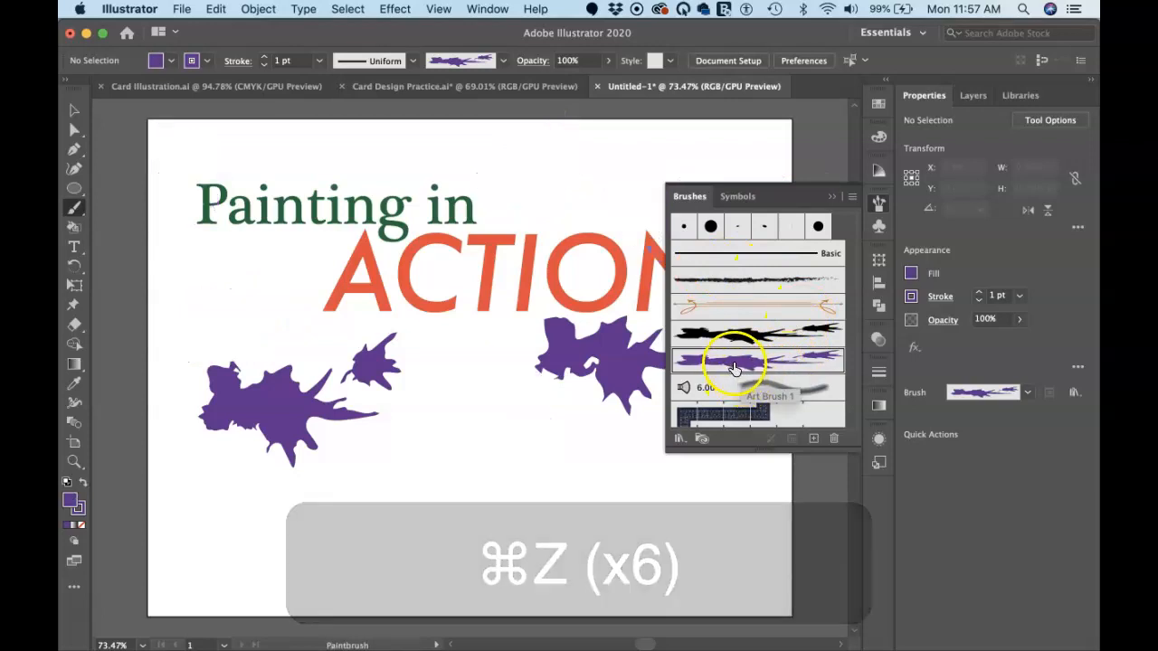
Step: Set the purple splatter brush to Scale Proportionately, a pressure width range of 84% to 103%, and Hue Shift colorization, and save it
{"action": "double_click", "coordinate": [749, 362]}
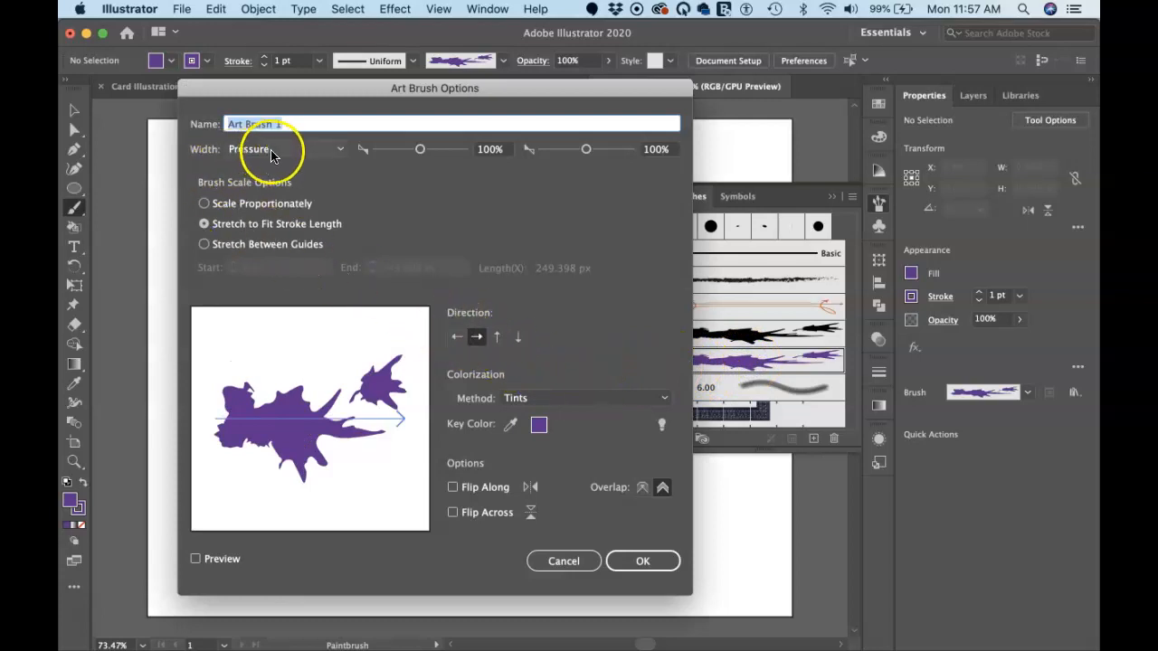
{"action": "left_click", "coordinate": [204, 203]}
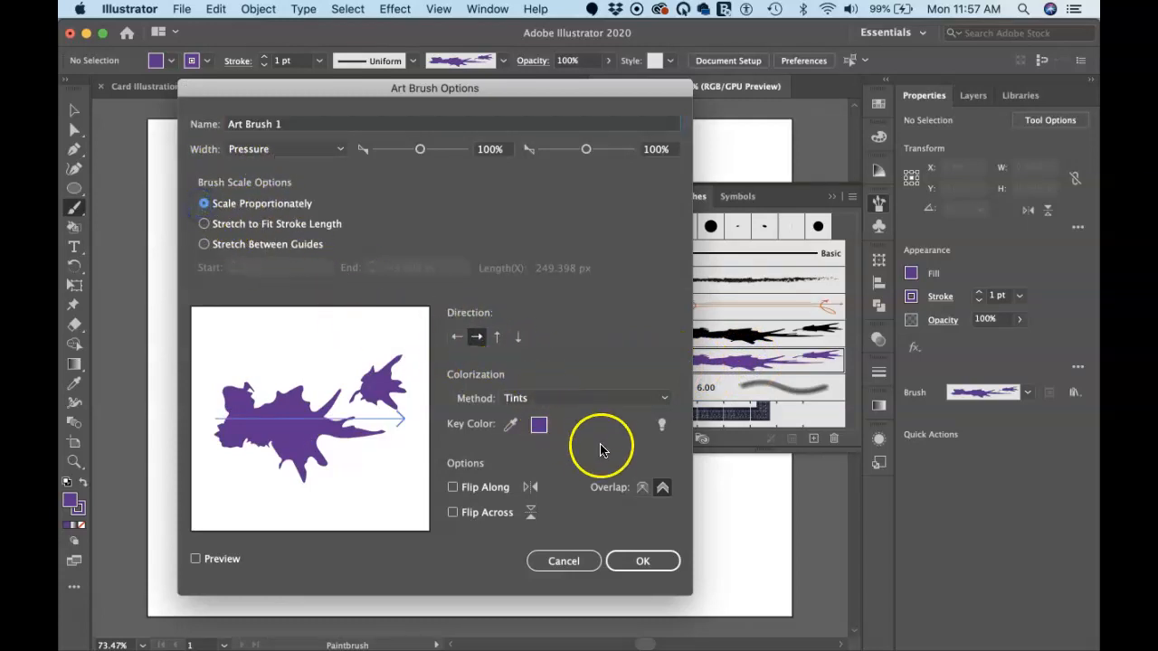
{"action": "left_click_drag", "start_coordinate": [420, 150], "coordinate": [418, 154]}
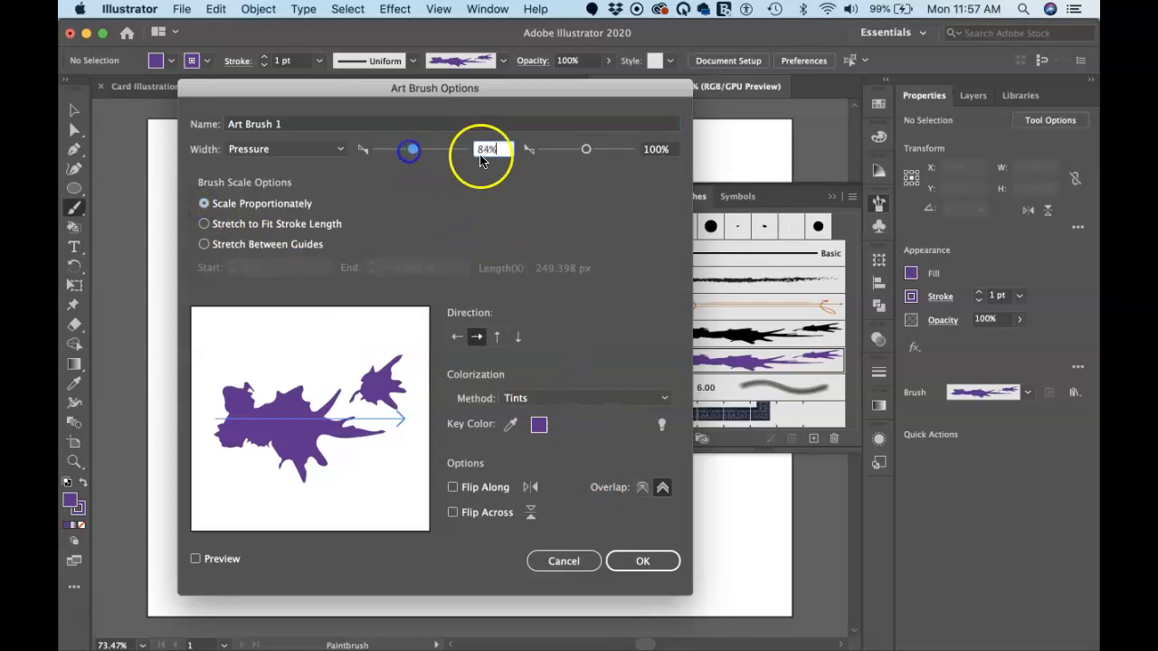
{"action": "left_click", "coordinate": [587, 150]}
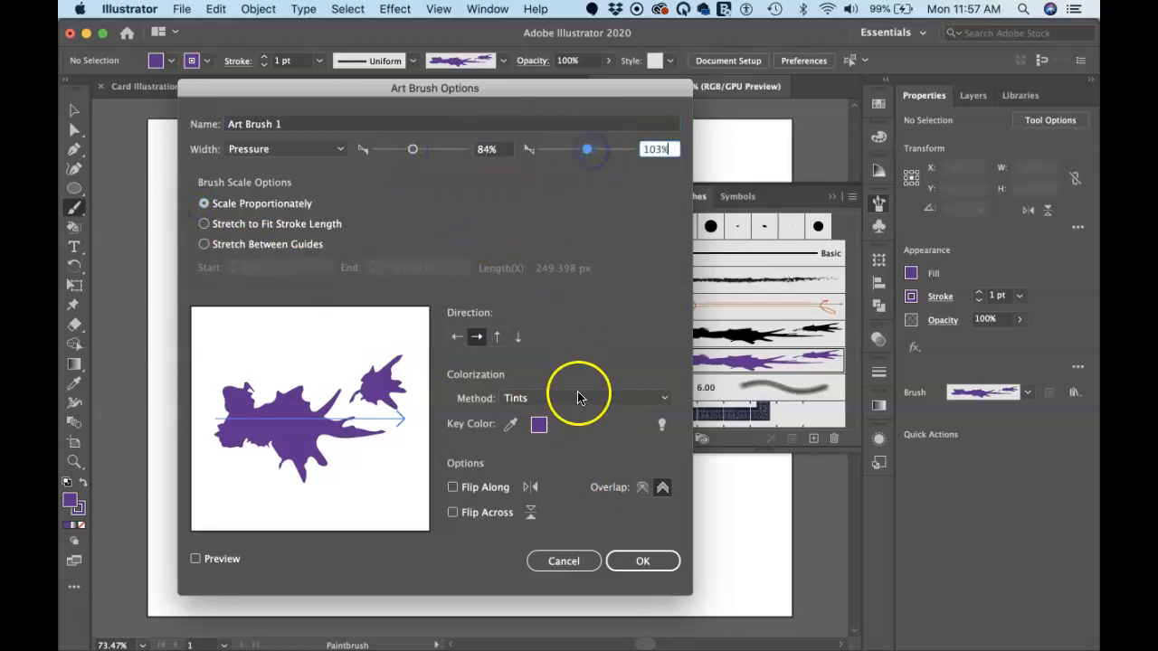
{"action": "left_click", "coordinate": [622, 399]}
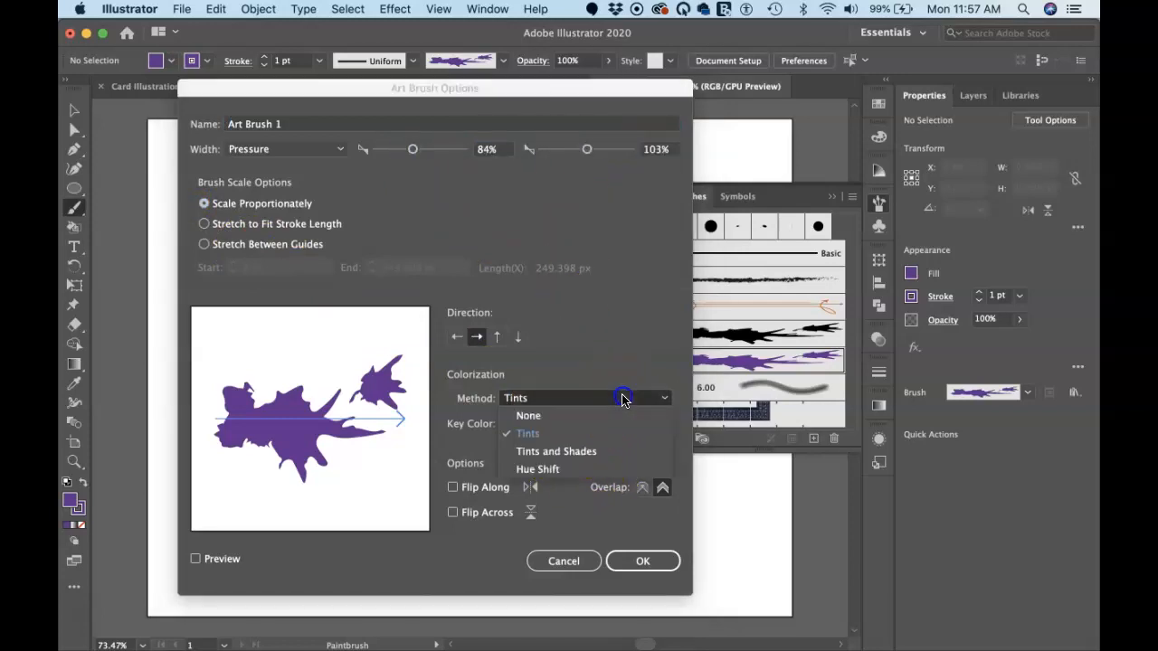
{"action": "left_click", "coordinate": [614, 471]}
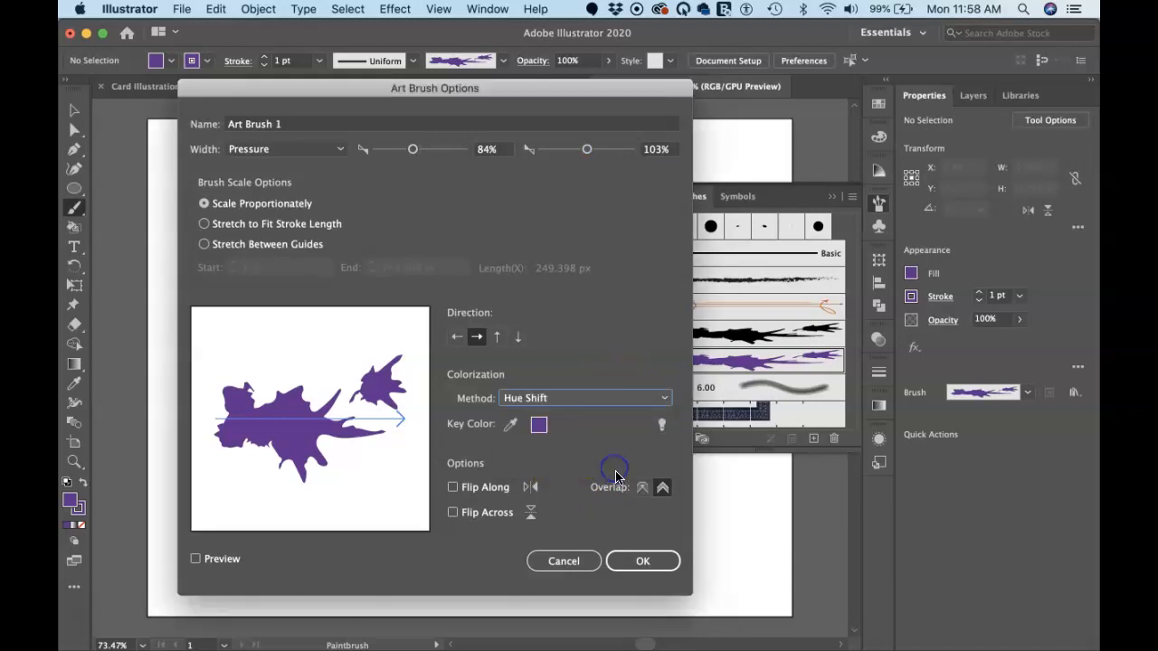
{"action": "left_click", "coordinate": [644, 563]}
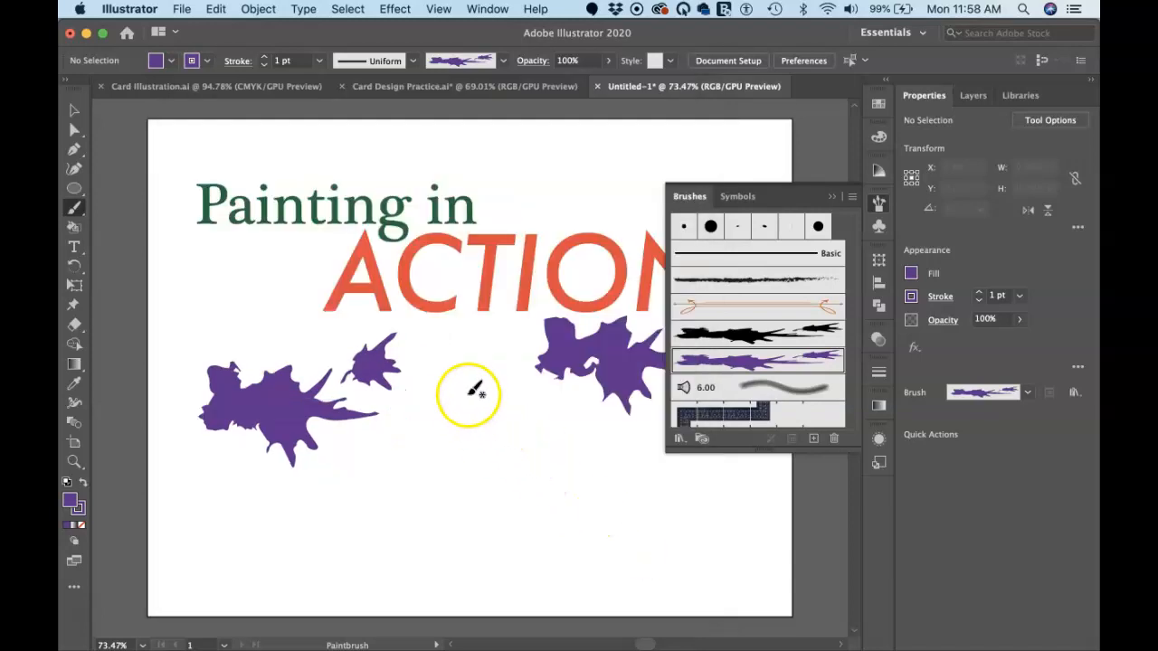
Step: Paint short purple splatter strokes in varied directions around and over the title and between the splatters, and collapse the Brushes panel
{"action": "left_click_drag", "start_coordinate": [518, 454], "coordinate": [519, 455]}
{"action": "left_click_drag", "start_coordinate": [413, 448], "coordinate": [455, 347]}
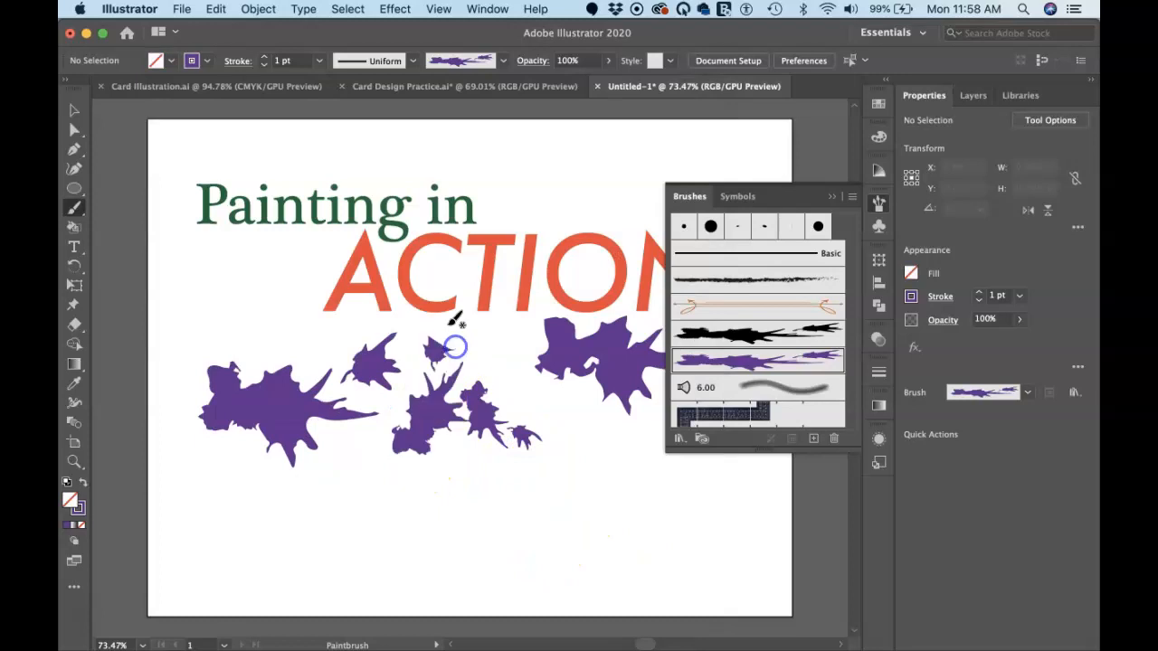
{"action": "left_click_drag", "start_coordinate": [195, 235], "coordinate": [195, 233]}
{"action": "mouse_move", "coordinate": [559, 181]}
{"action": "left_mouse_down"}
{"action": "mouse_move", "coordinate": [654, 142]}
{"action": "mouse_move", "coordinate": [692, 172]}
{"action": "left_mouse_up"}
{"action": "left_click_drag", "start_coordinate": [602, 221], "coordinate": [627, 298]}
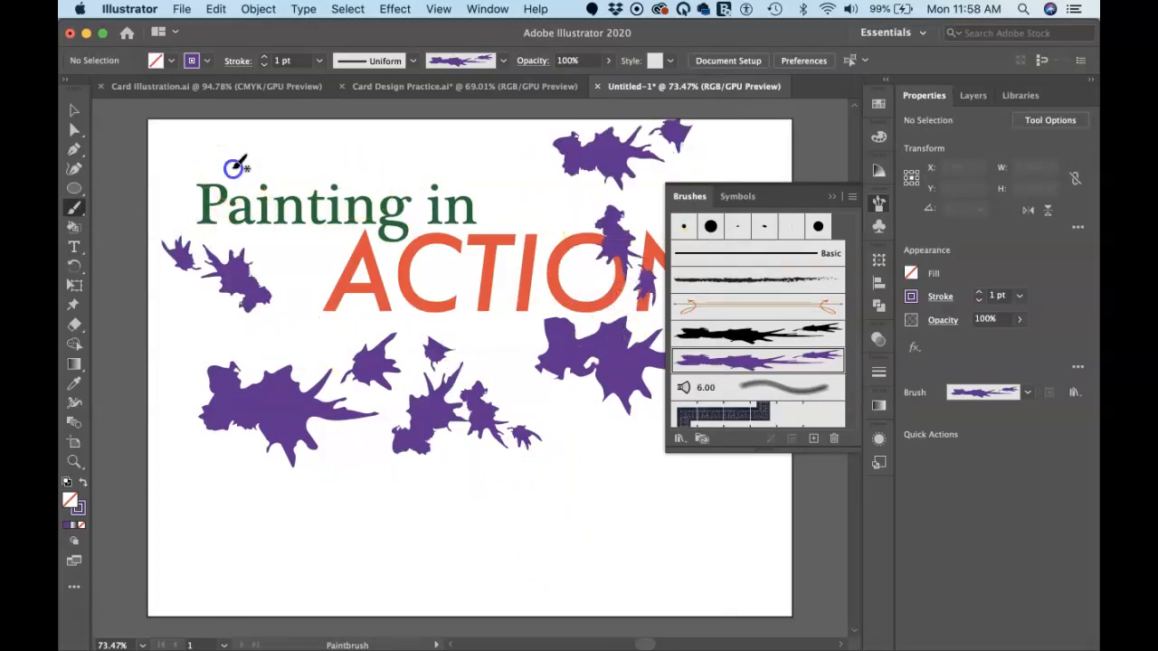
{"action": "left_click_drag", "start_coordinate": [226, 165], "coordinate": [158, 205]}
{"action": "left_click_drag", "start_coordinate": [602, 423], "coordinate": [637, 437]}
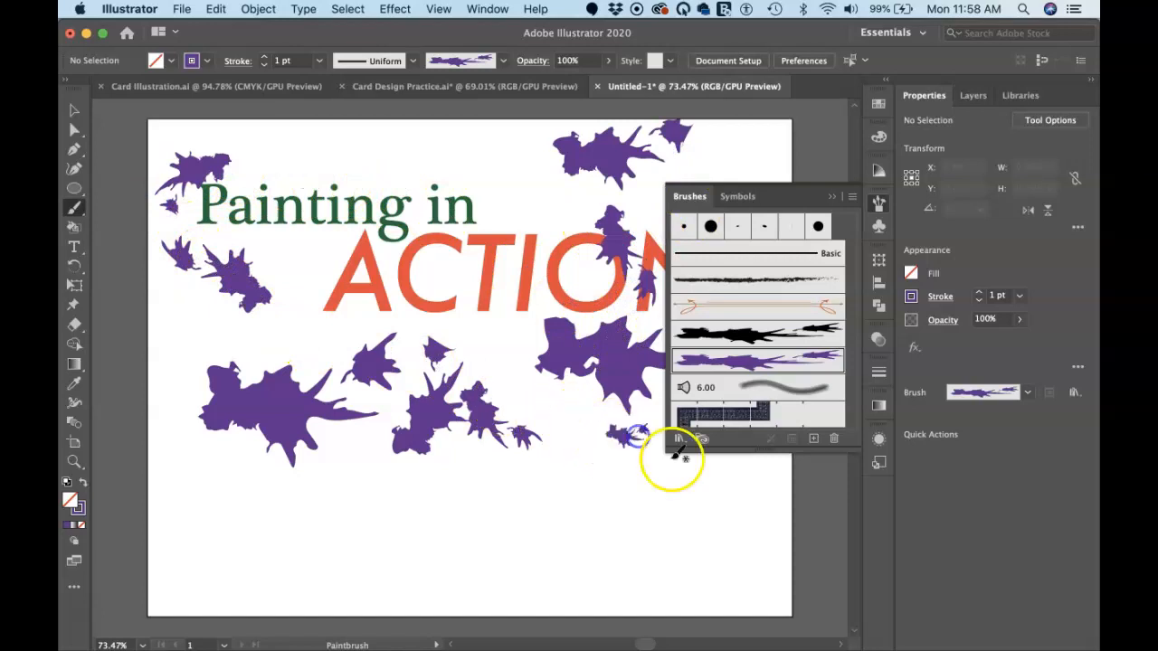
{"action": "left_click", "coordinate": [833, 198]}
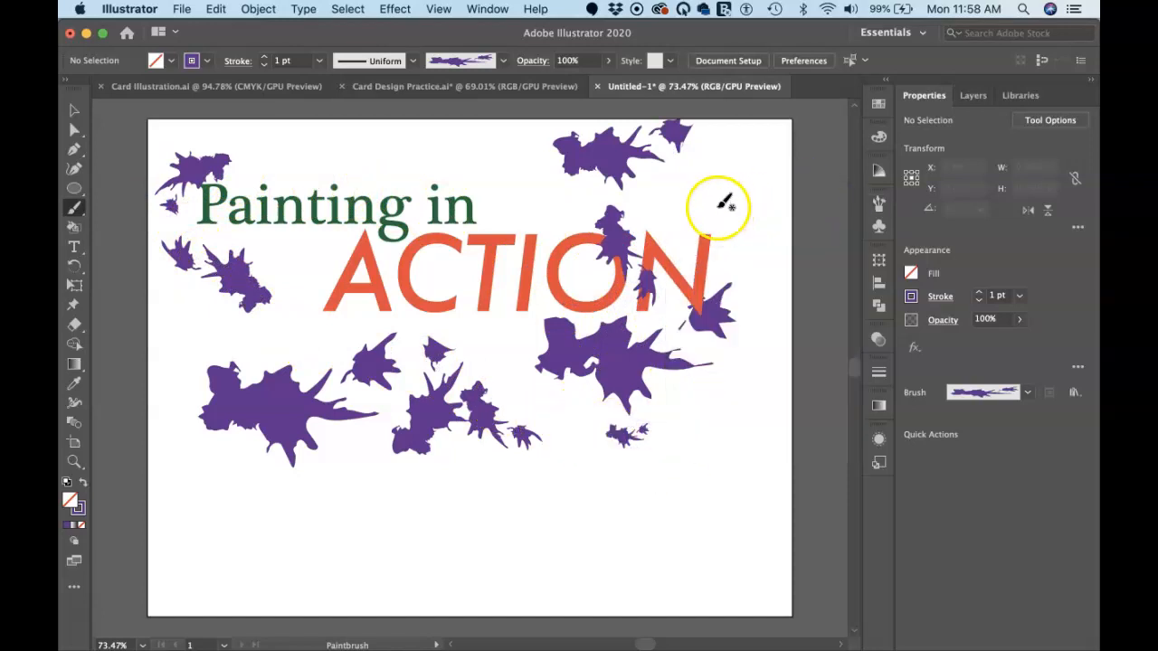
Step: Paint a small purple splatter beyond the upper end of ACTION and larger splatters across the lower part of the artboard
{"action": "left_click_drag", "start_coordinate": [740, 223], "coordinate": [743, 228]}
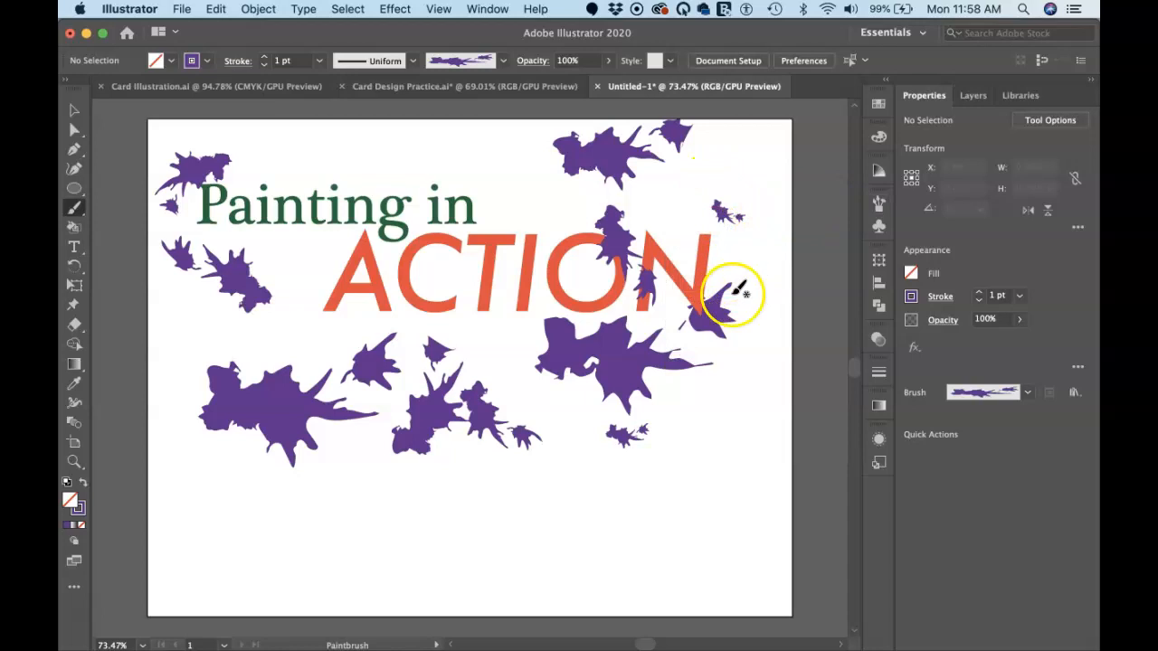
{"action": "mouse_move", "coordinate": [398, 505]}
{"action": "left_mouse_down"}
{"action": "mouse_move", "coordinate": [363, 502]}
{"action": "mouse_move", "coordinate": [447, 536]}
{"action": "mouse_move", "coordinate": [473, 518]}
{"action": "mouse_move", "coordinate": [445, 537]}
{"action": "left_mouse_up"}
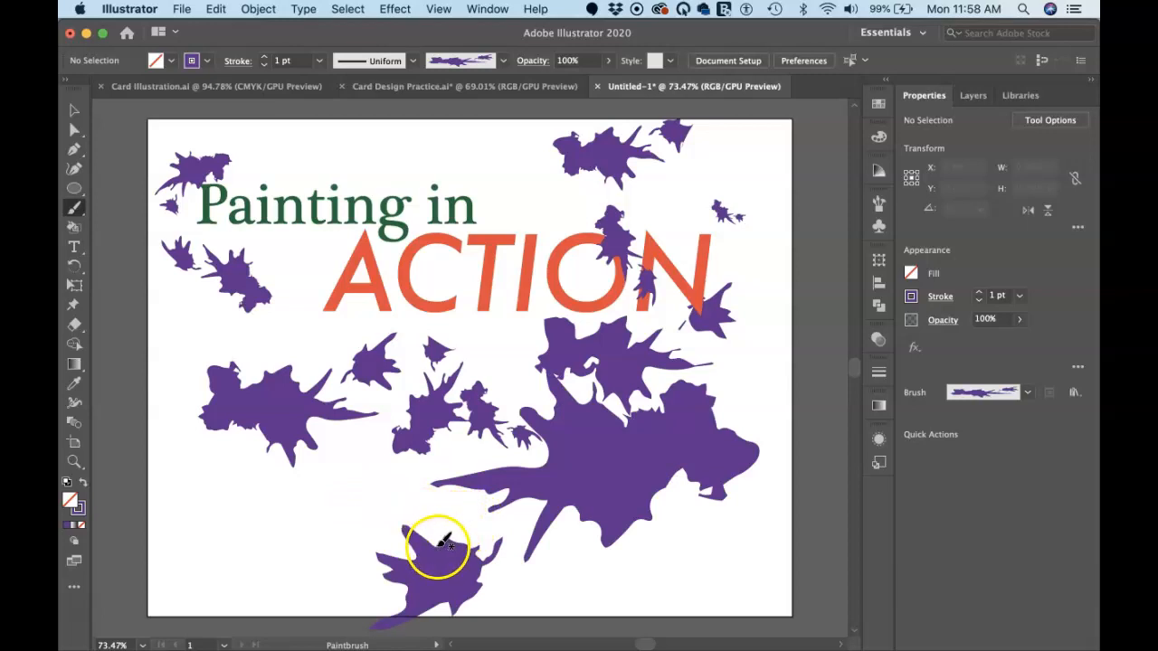
Step: Undo all the purple splatter strokes painted around and over the title, keeping only the two original splatters
{"action": "key", "text": "super+z"}
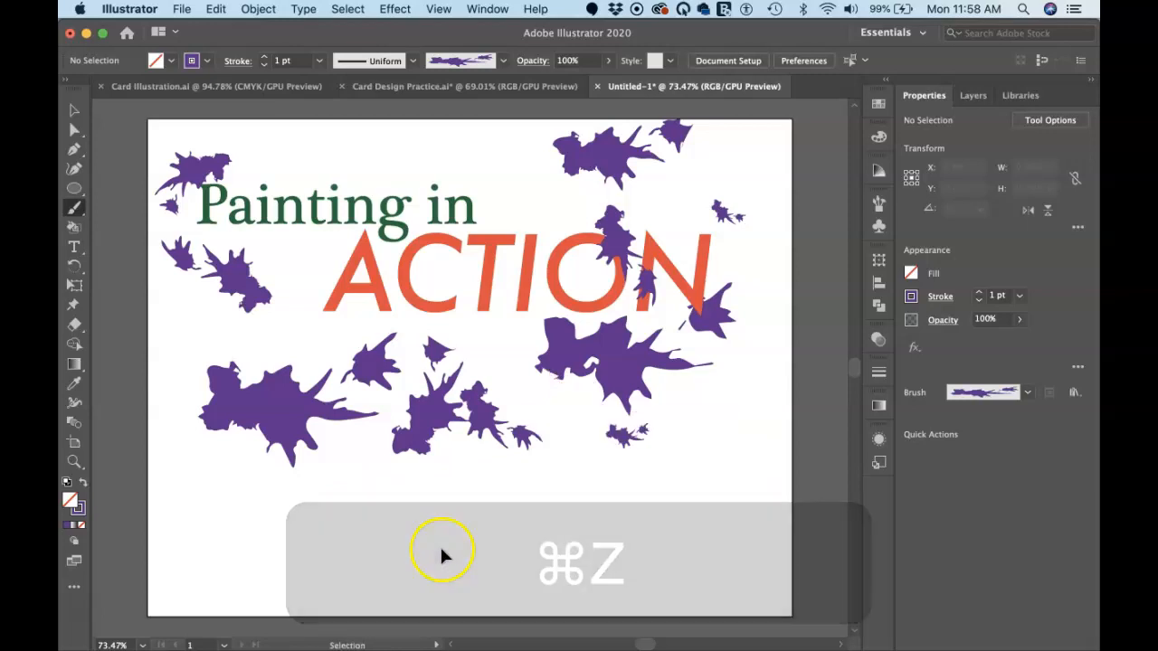
{"action": "key", "text": "super+z"}
{"action": "key", "text": "super+z"}
{"action": "key", "text": "super+z"}
{"action": "key", "text": "super+z"}
{"action": "key", "text": "super+z"}
{"action": "key", "text": "super+z"}
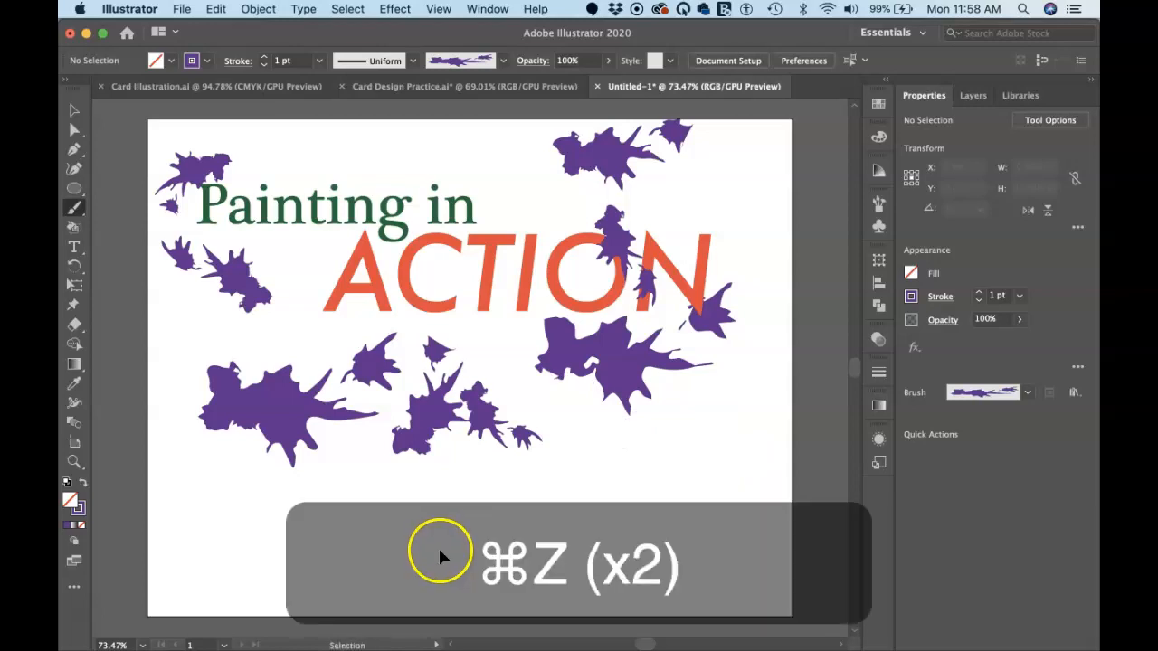
{"action": "key", "text": "super+z"}
{"action": "key", "text": "super+z"}
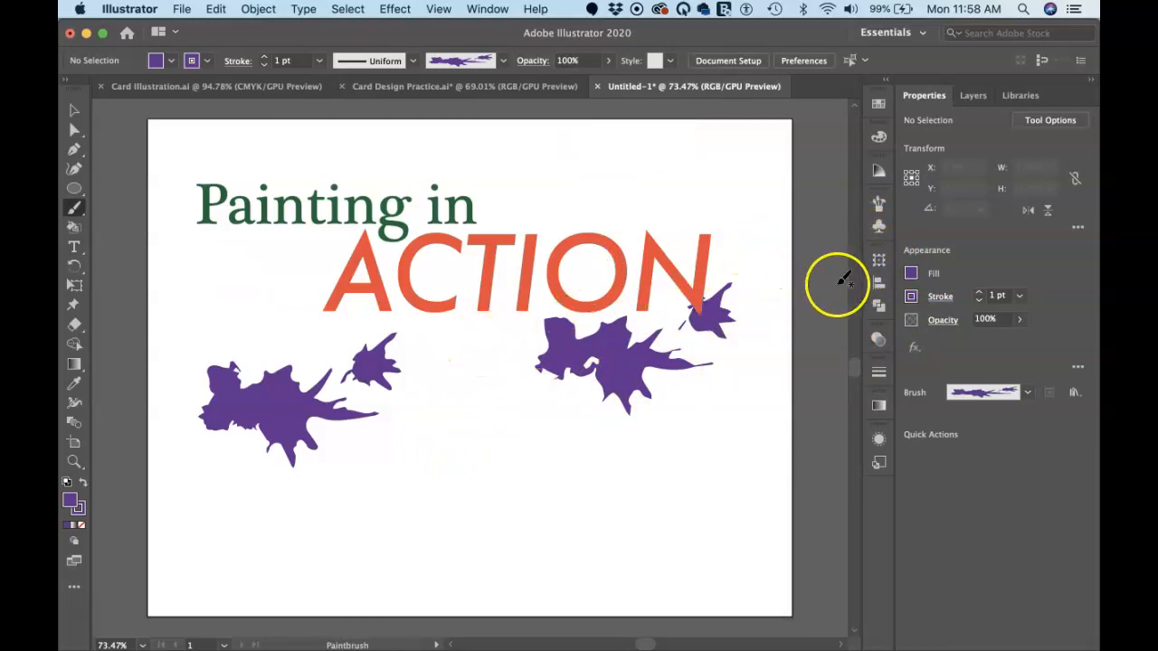
Step: Create a new scatter brush from the original purple splatter group below the title's left side
{"action": "left_click_drag", "start_coordinate": [414, 384], "coordinate": [271, 414]}
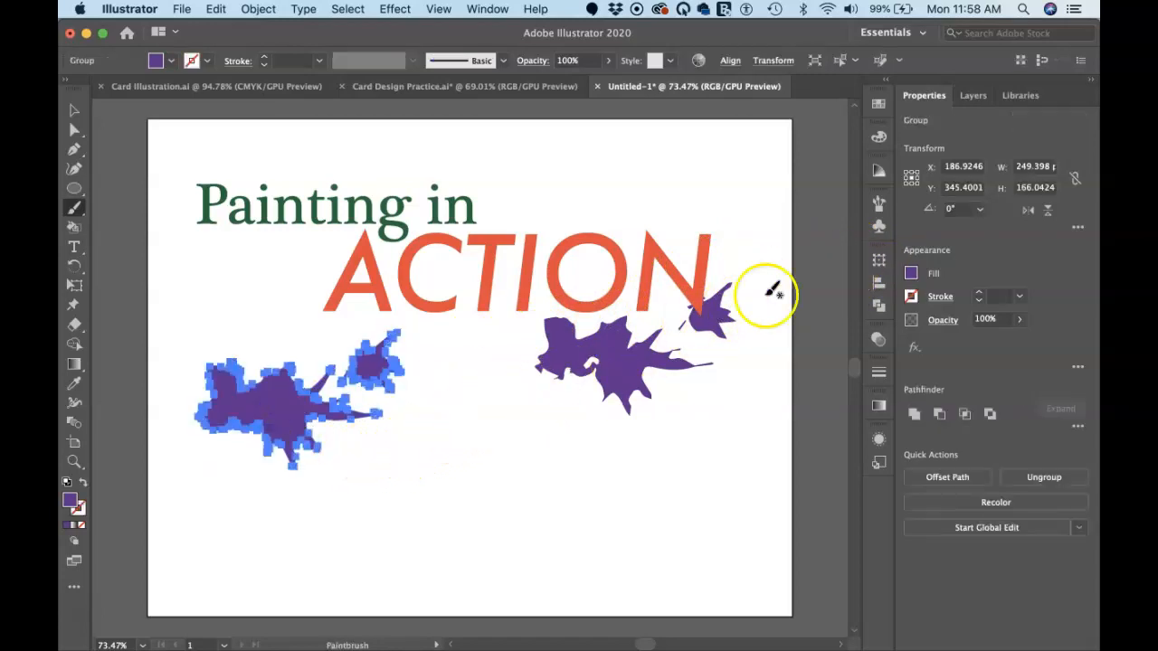
{"action": "left_click", "coordinate": [882, 205]}
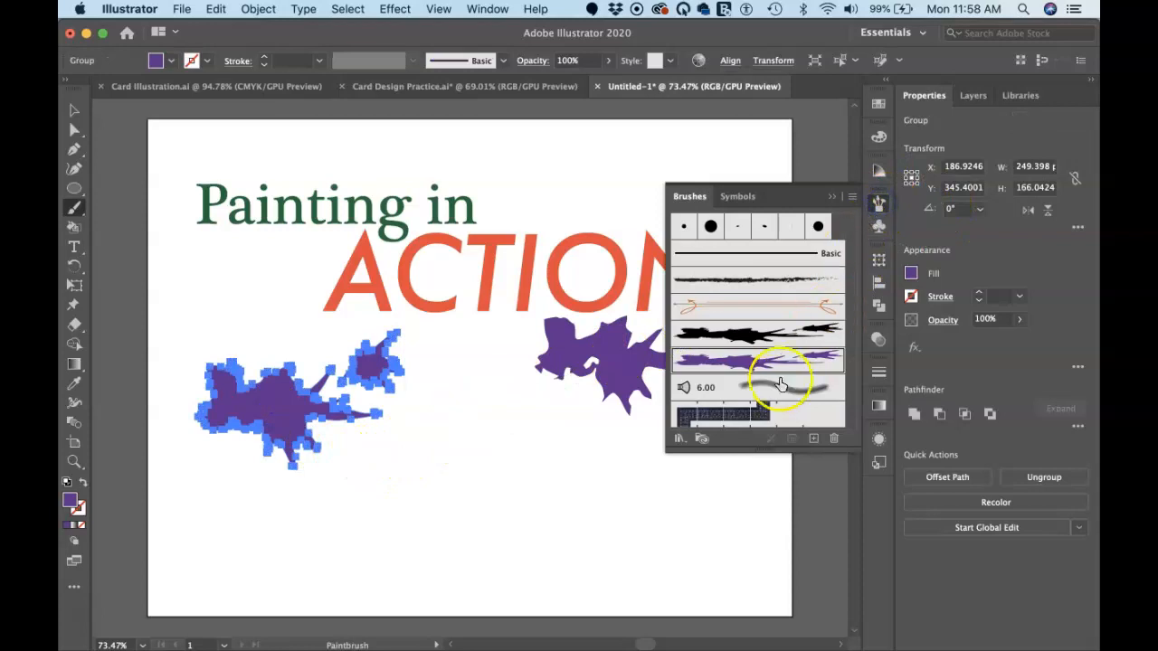
{"action": "left_click", "coordinate": [813, 439]}
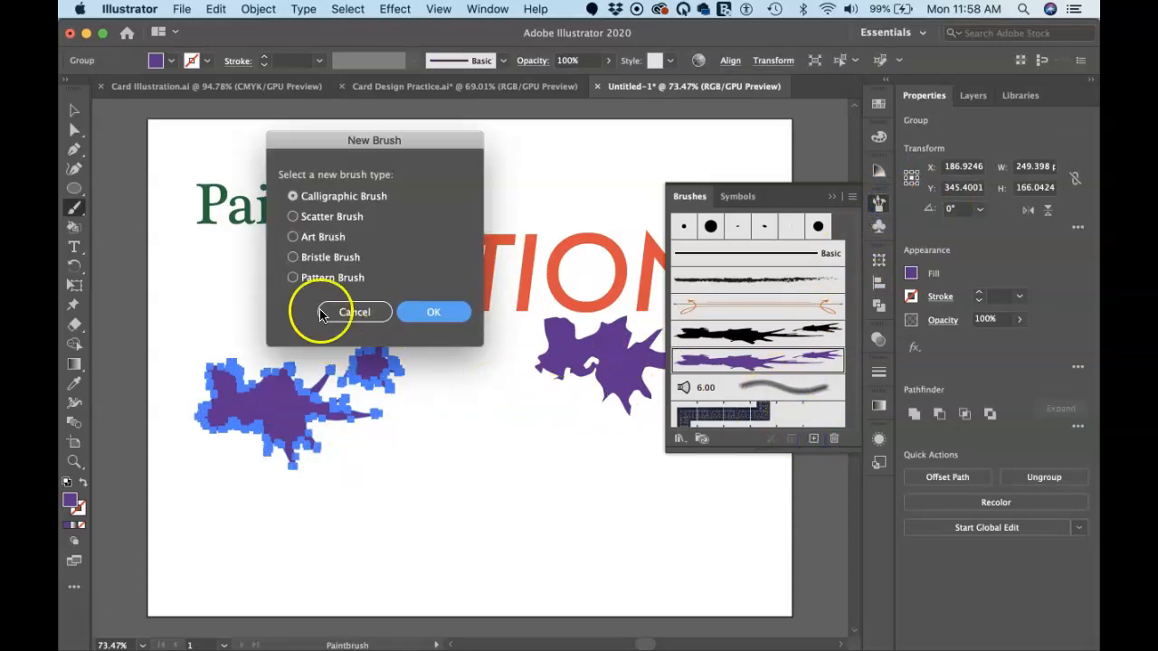
{"action": "left_click", "coordinate": [317, 219]}
{"action": "left_click", "coordinate": [427, 311]}
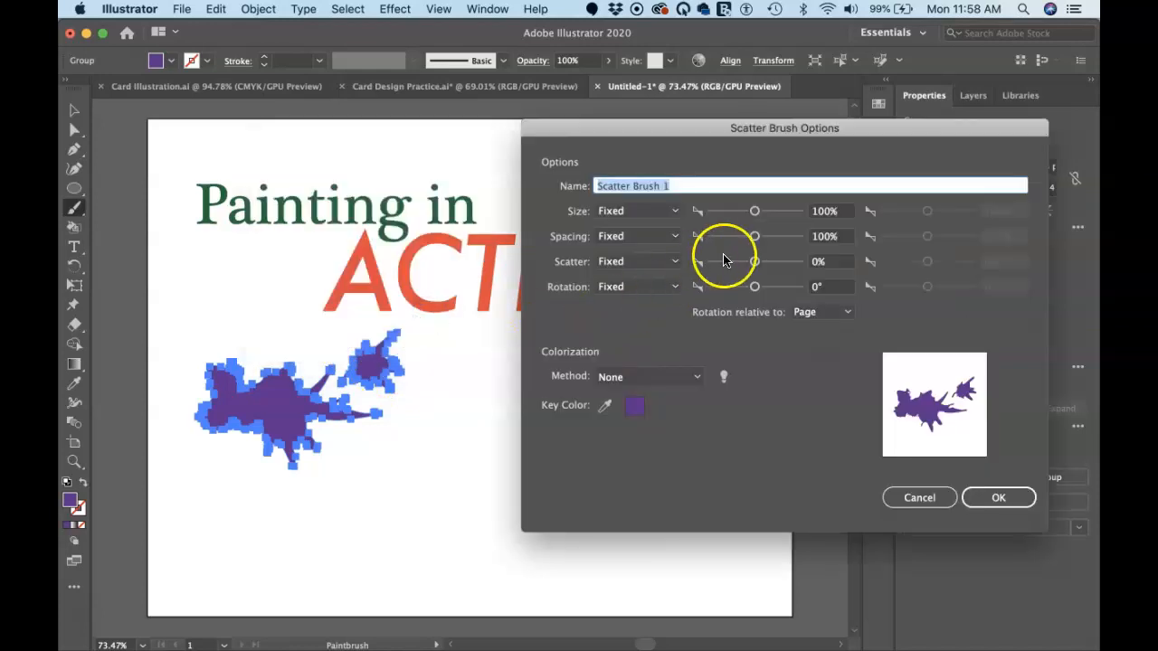
Step: Set the scatter brush's size, spacing and scatter to Pressure and its rotation to Tilt, and save the brush
{"action": "left_click", "coordinate": [671, 211]}
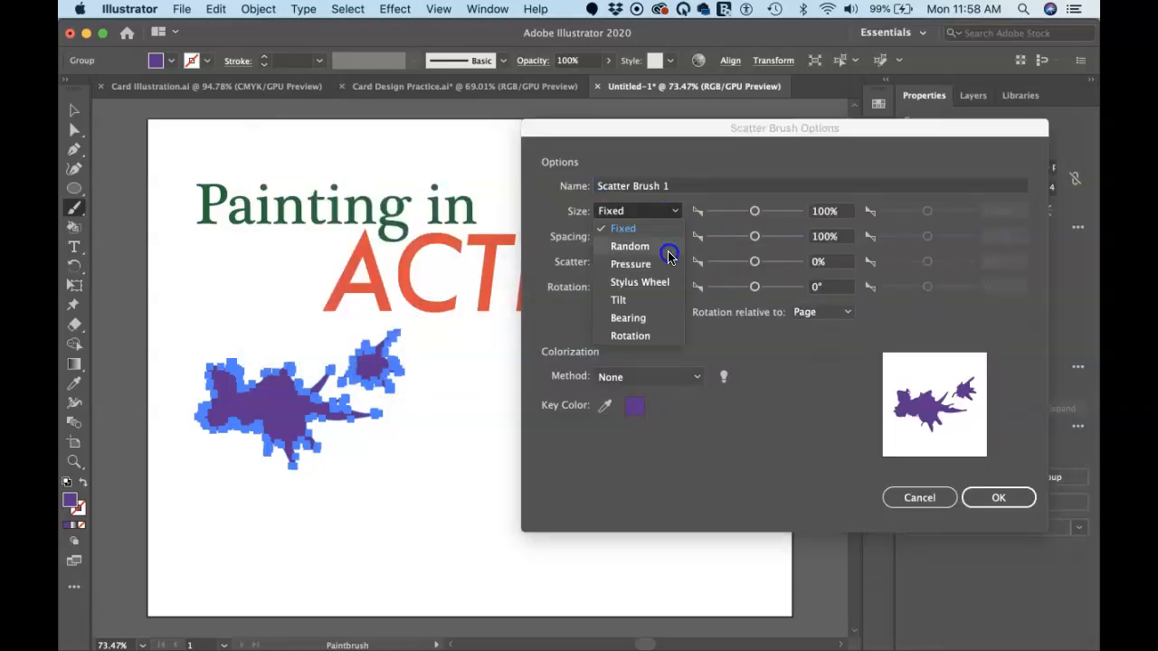
{"action": "left_click", "coordinate": [667, 265]}
{"action": "left_click", "coordinate": [670, 237]}
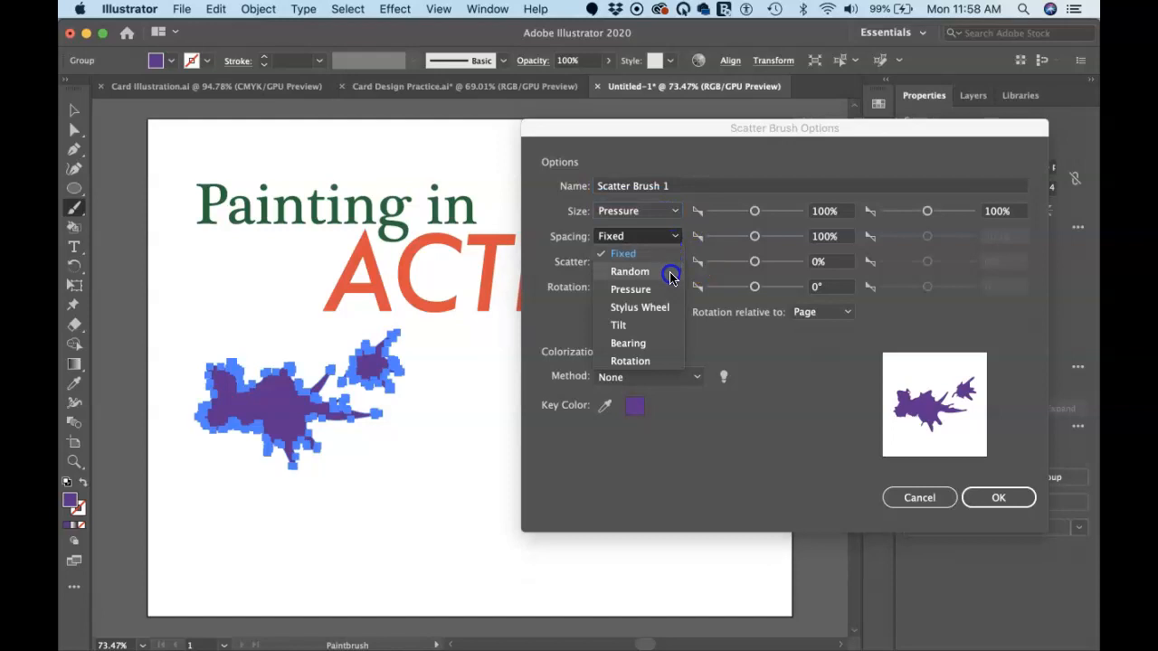
{"action": "left_click", "coordinate": [670, 288]}
{"action": "left_click", "coordinate": [671, 262]}
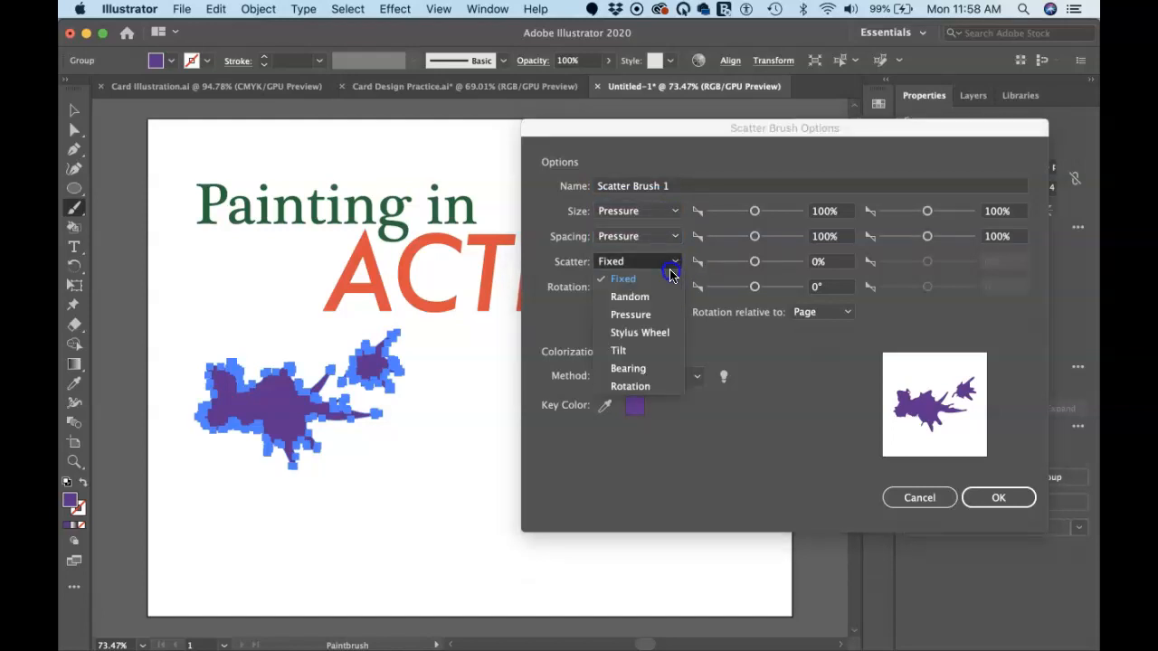
{"action": "left_click", "coordinate": [673, 312]}
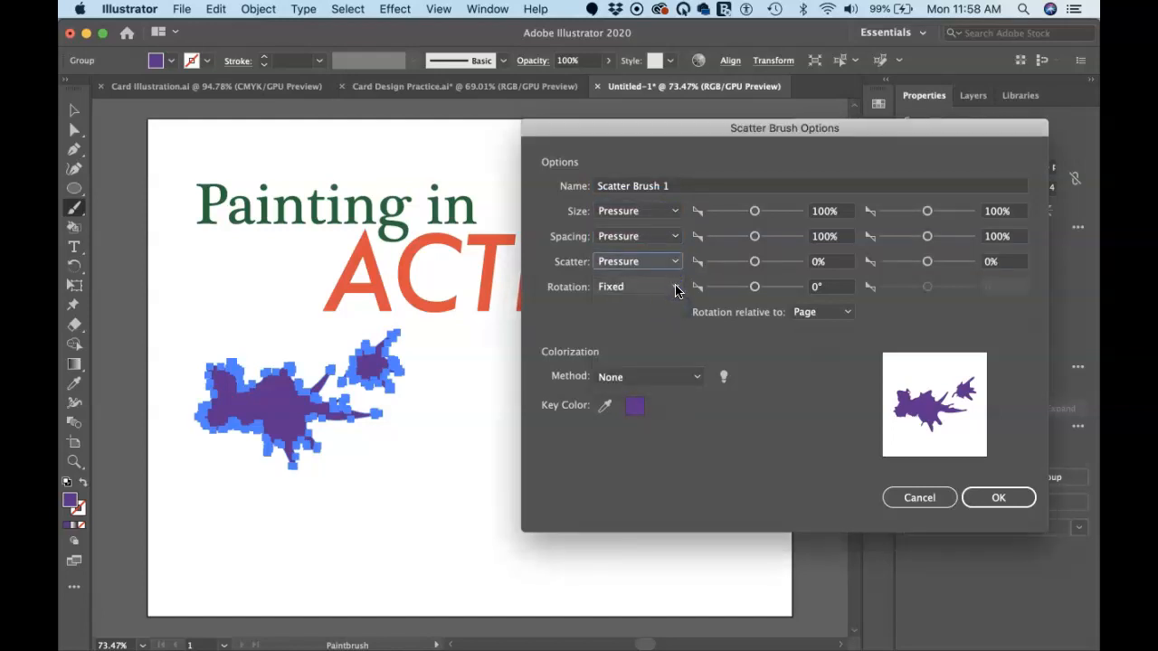
{"action": "left_click", "coordinate": [676, 288]}
{"action": "left_click", "coordinate": [667, 378]}
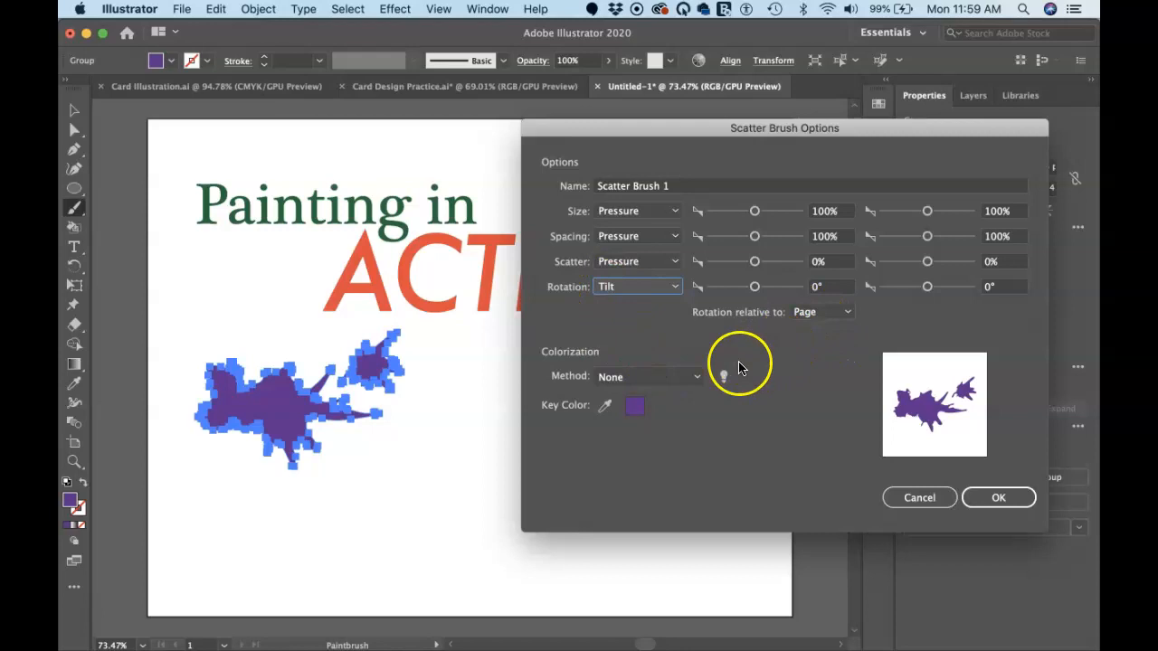
{"action": "left_click", "coordinate": [673, 220]}
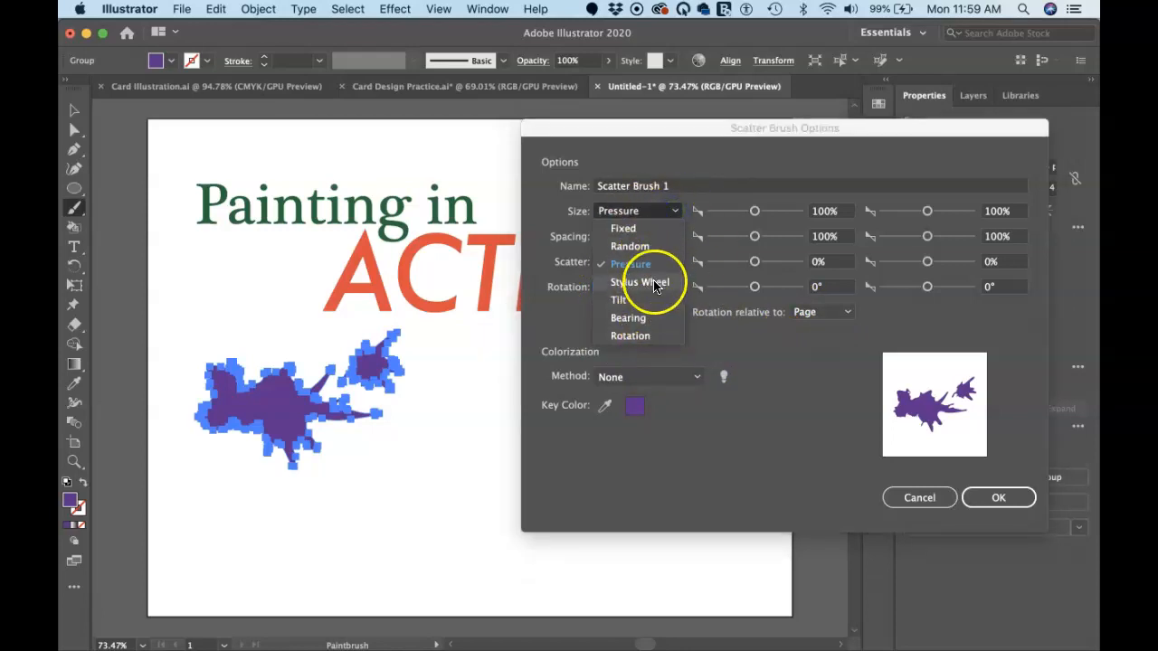
{"action": "left_click", "coordinate": [727, 351]}
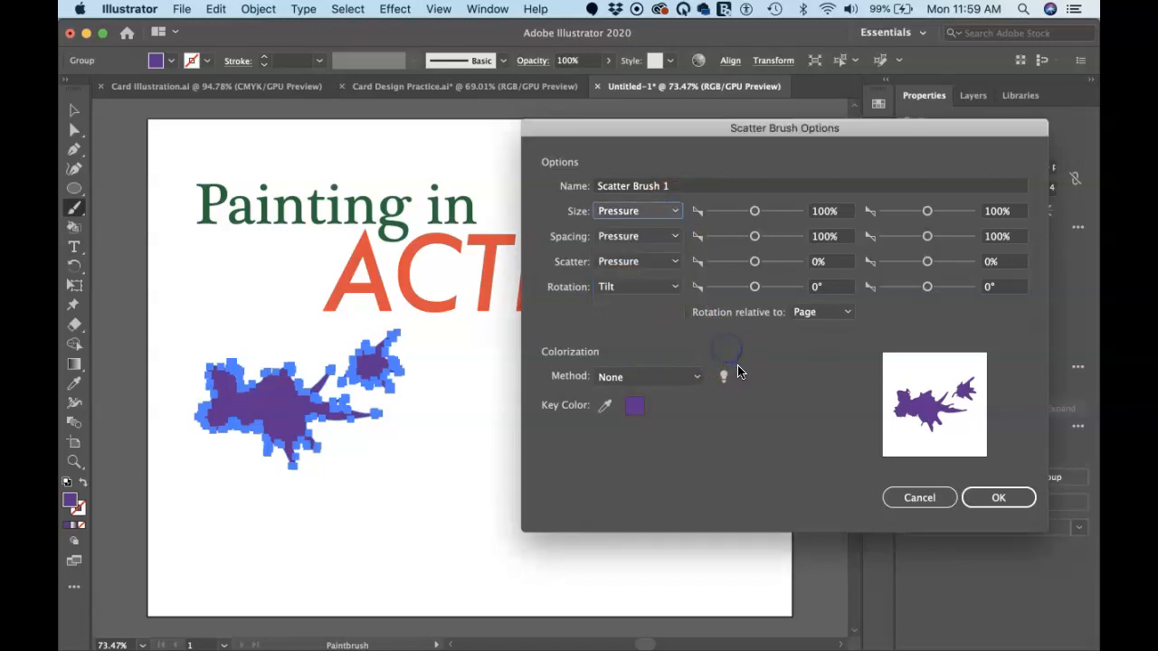
{"action": "left_click", "coordinate": [673, 213]}
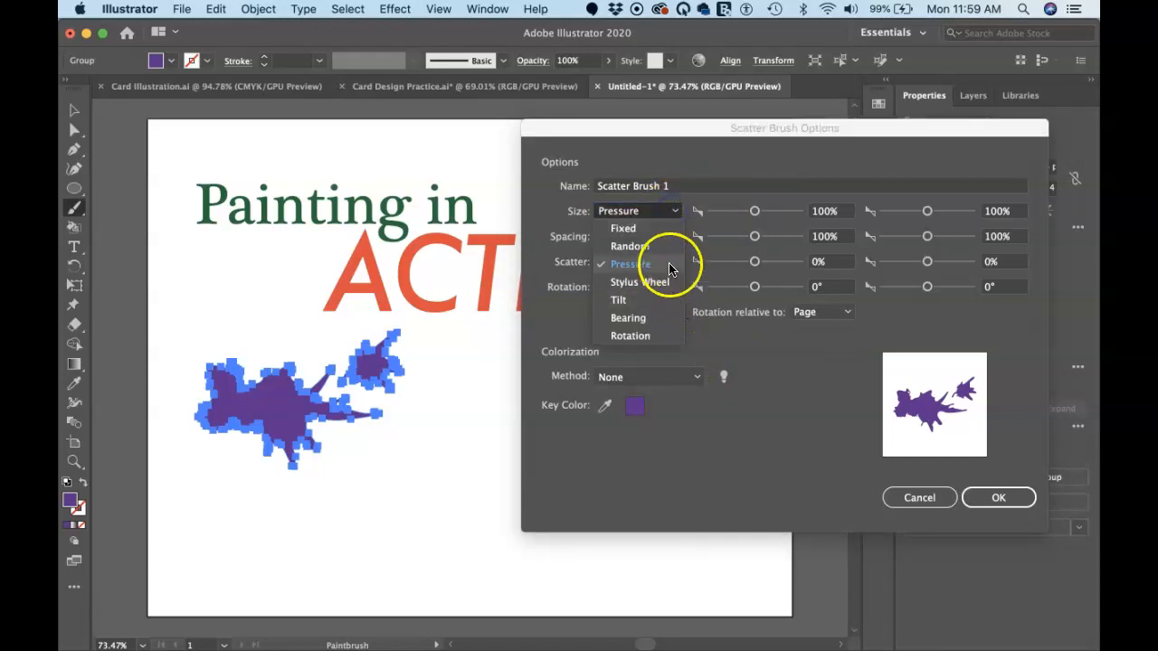
{"action": "left_click", "coordinate": [710, 167]}
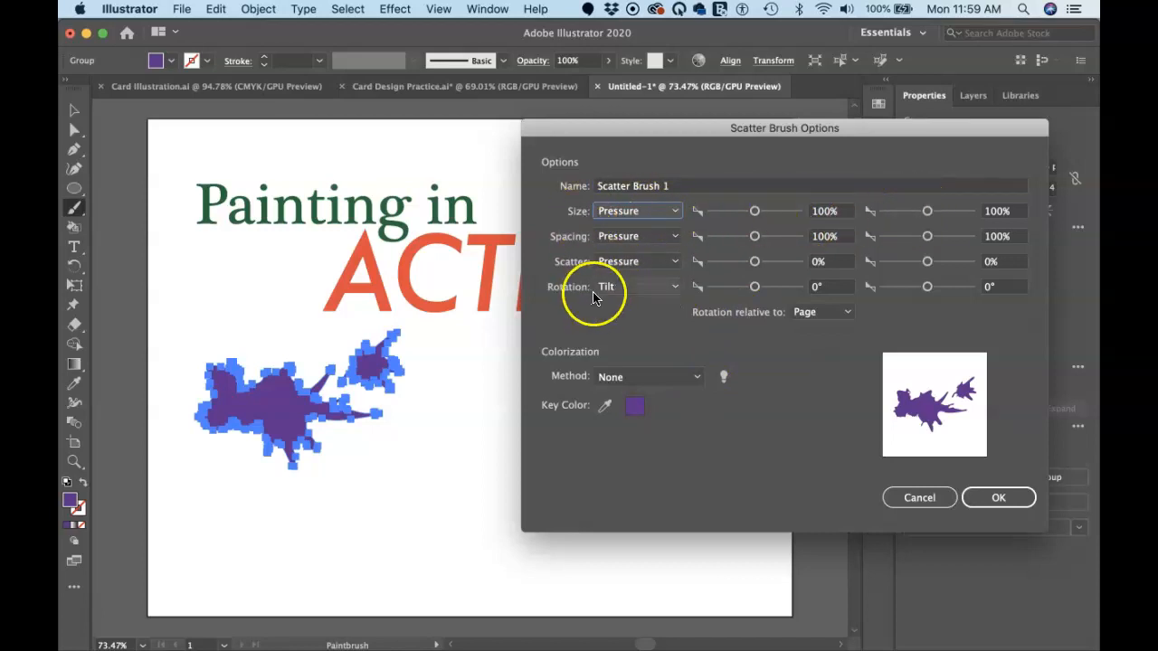
{"action": "left_click", "coordinate": [995, 498]}
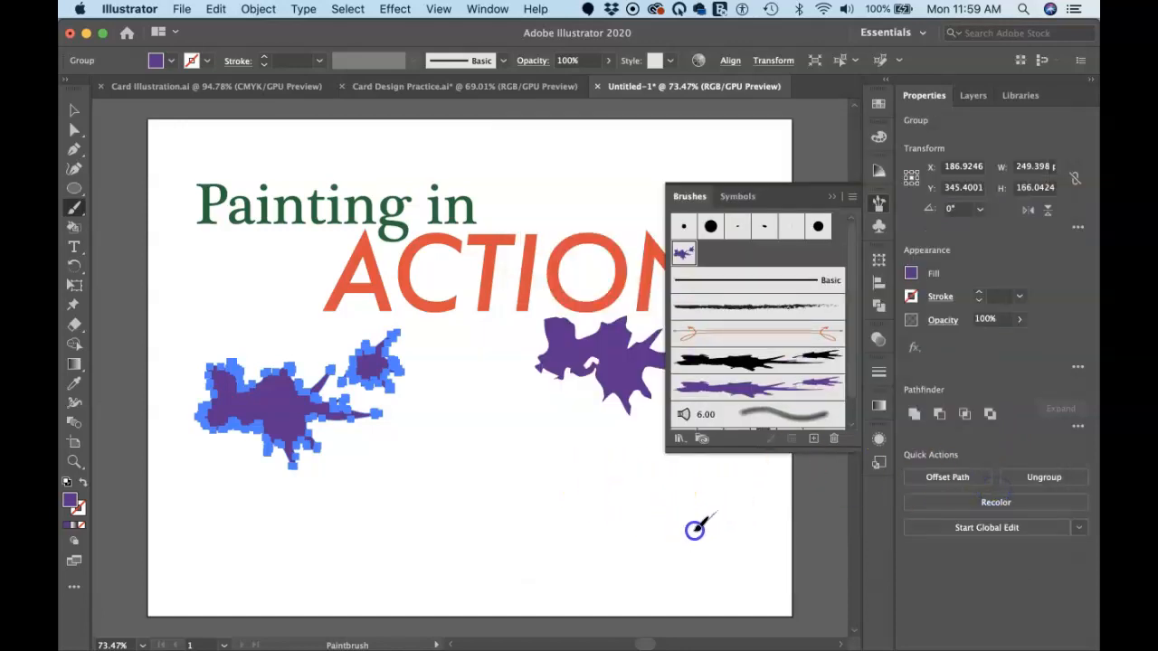
Step: Paint scatter brush strokes across the lower artboard, over the original splatter and around the title
{"action": "left_click_drag", "start_coordinate": [272, 576], "coordinate": [349, 564]}
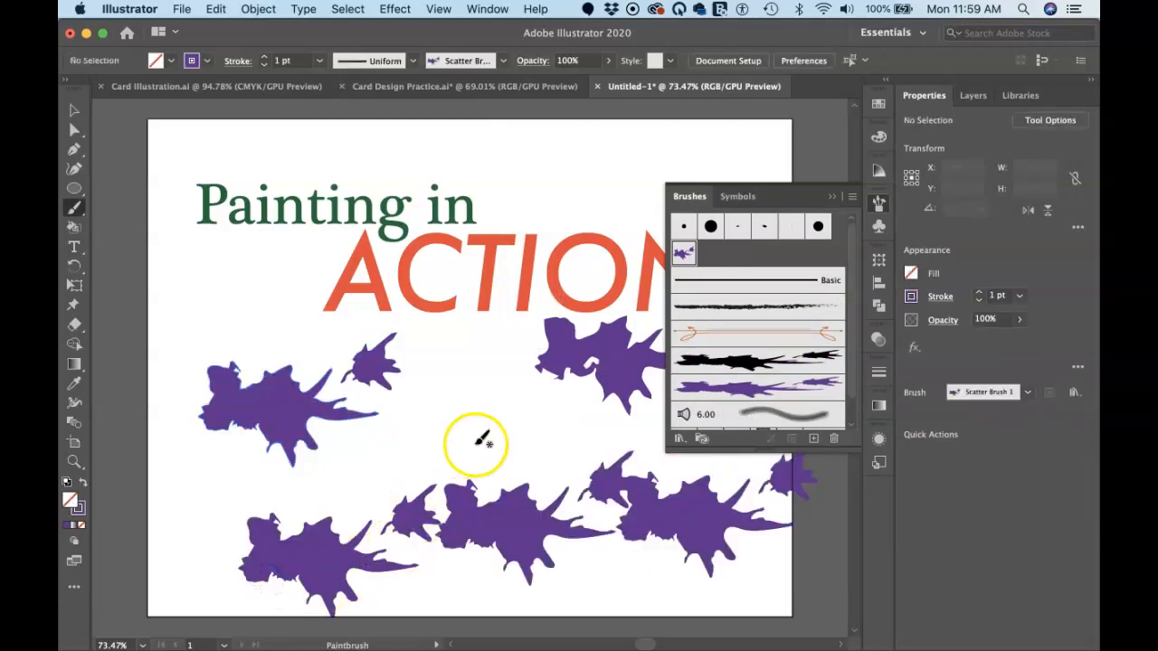
{"action": "left_click_drag", "start_coordinate": [188, 359], "coordinate": [185, 357]}
{"action": "left_click_drag", "start_coordinate": [567, 184], "coordinate": [658, 153]}
{"action": "left_click_drag", "start_coordinate": [649, 103], "coordinate": [465, 194]}
{"action": "left_click_drag", "start_coordinate": [450, 152], "coordinate": [430, 142]}
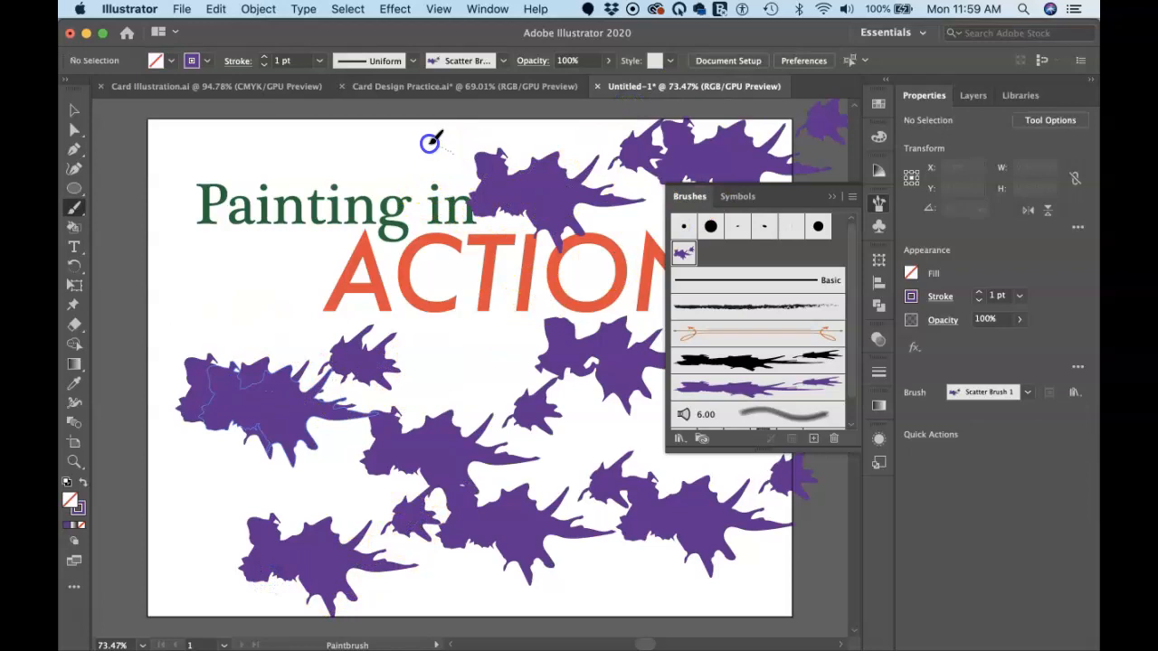
{"action": "left_click_drag", "start_coordinate": [124, 207], "coordinate": [216, 289]}
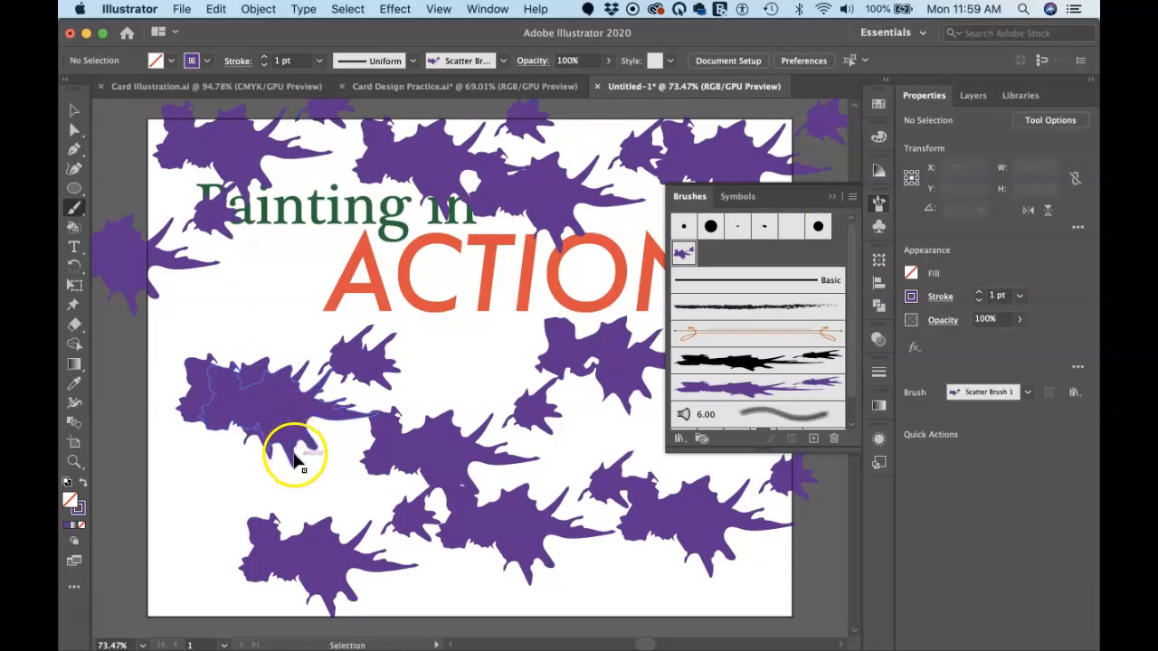
Step: Undo all the scatter brush strokes painted on the artboard
{"action": "key", "text": "super+z"}
{"action": "key", "text": "super+z"}
{"action": "key", "text": "super+z"}
{"action": "key", "text": "super+z"}
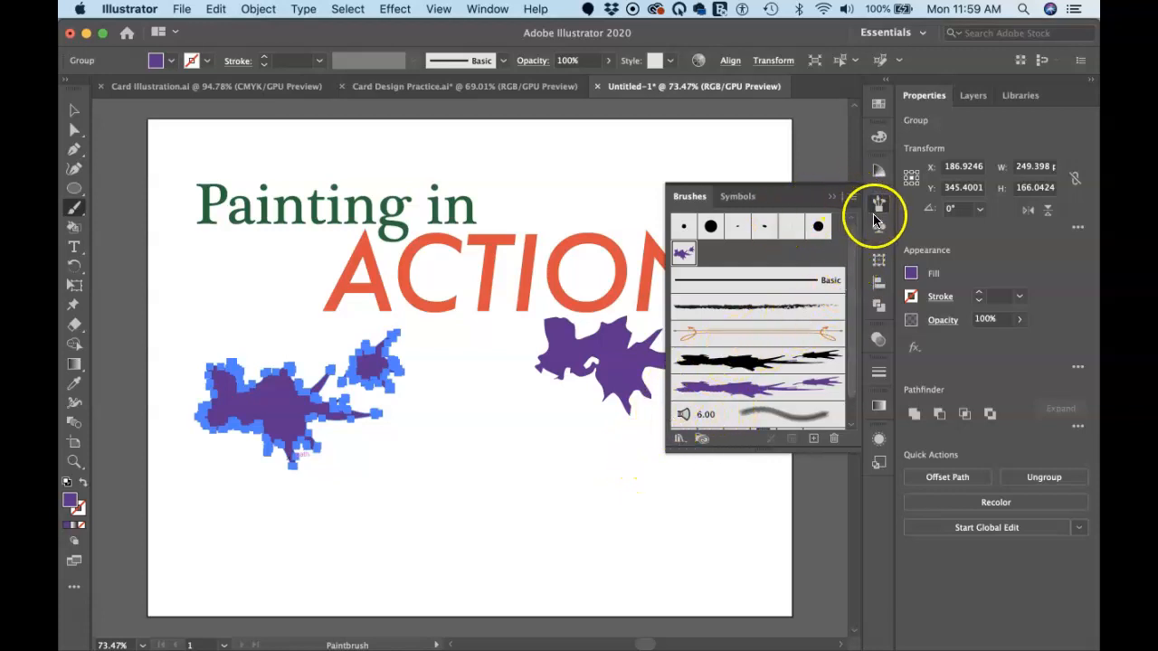
Step: Start a new pattern brush from the selected purple splatter group and set its fixed scale to 19%
{"action": "left_click", "coordinate": [815, 441]}
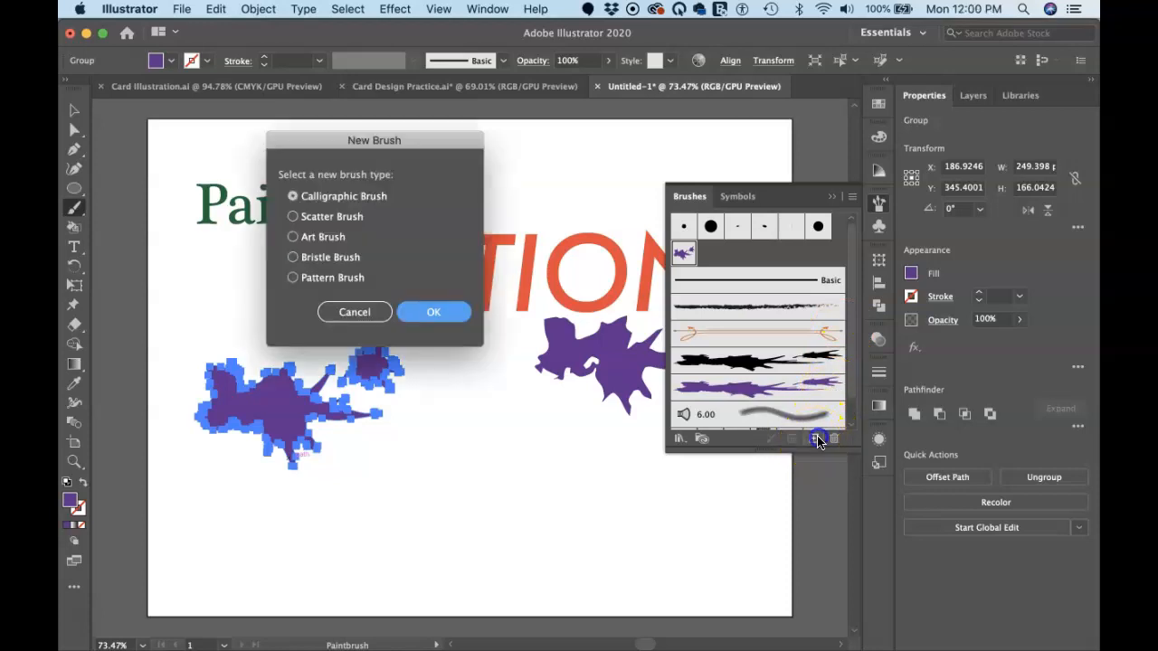
{"action": "left_click", "coordinate": [326, 277]}
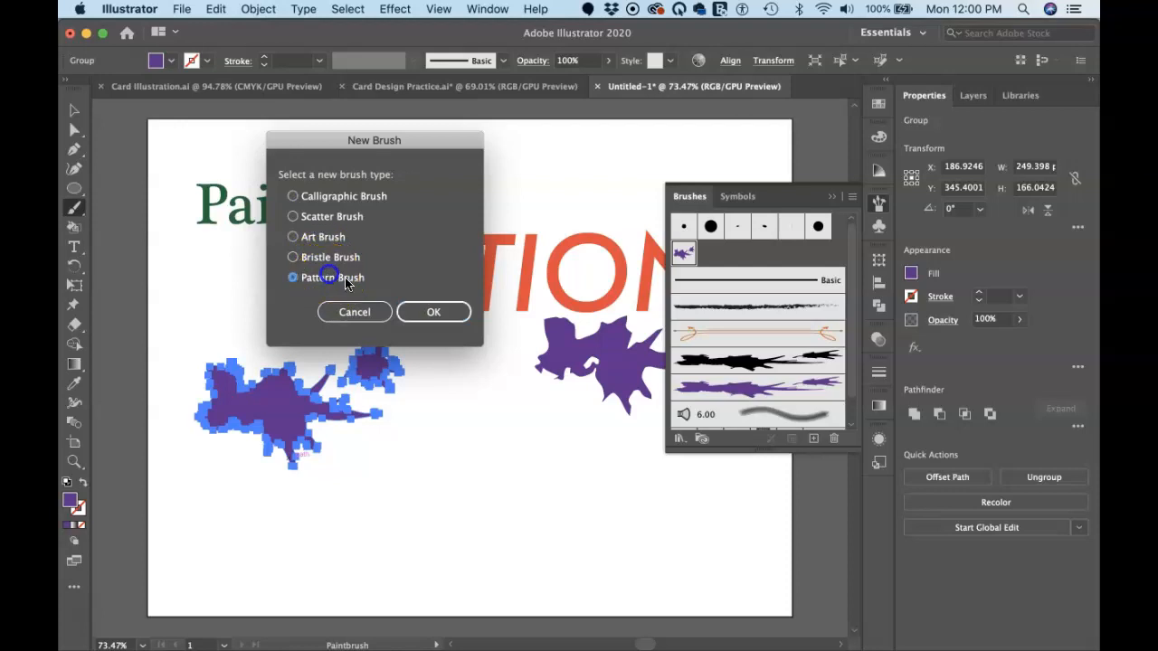
{"action": "left_click", "coordinate": [431, 313]}
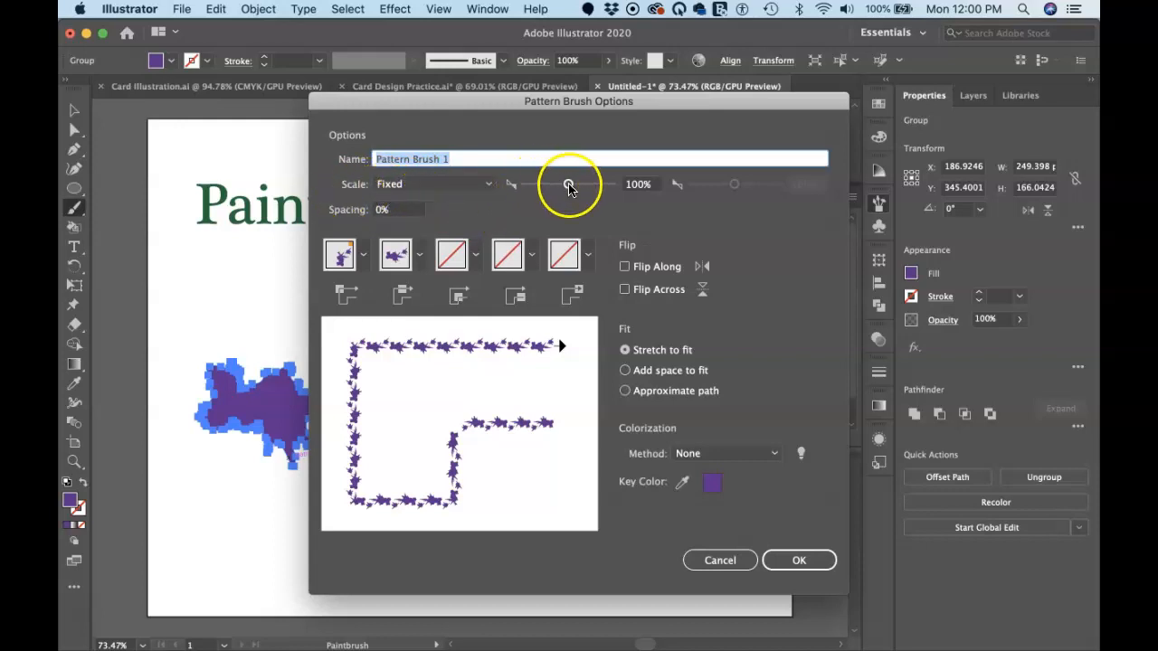
{"action": "left_click_drag", "start_coordinate": [566, 186], "coordinate": [563, 192]}
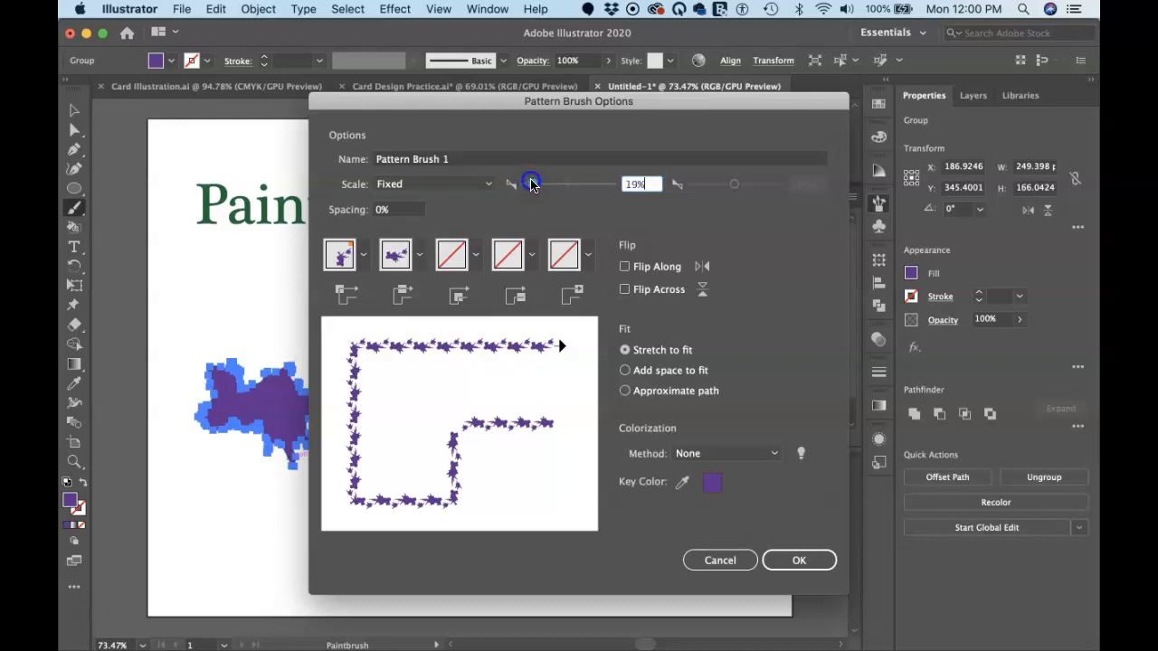
Step: Look over the side and inner corner tile choices, set the pattern brush's fit to Add space to fit, and save it
{"action": "left_click", "coordinate": [420, 254]}
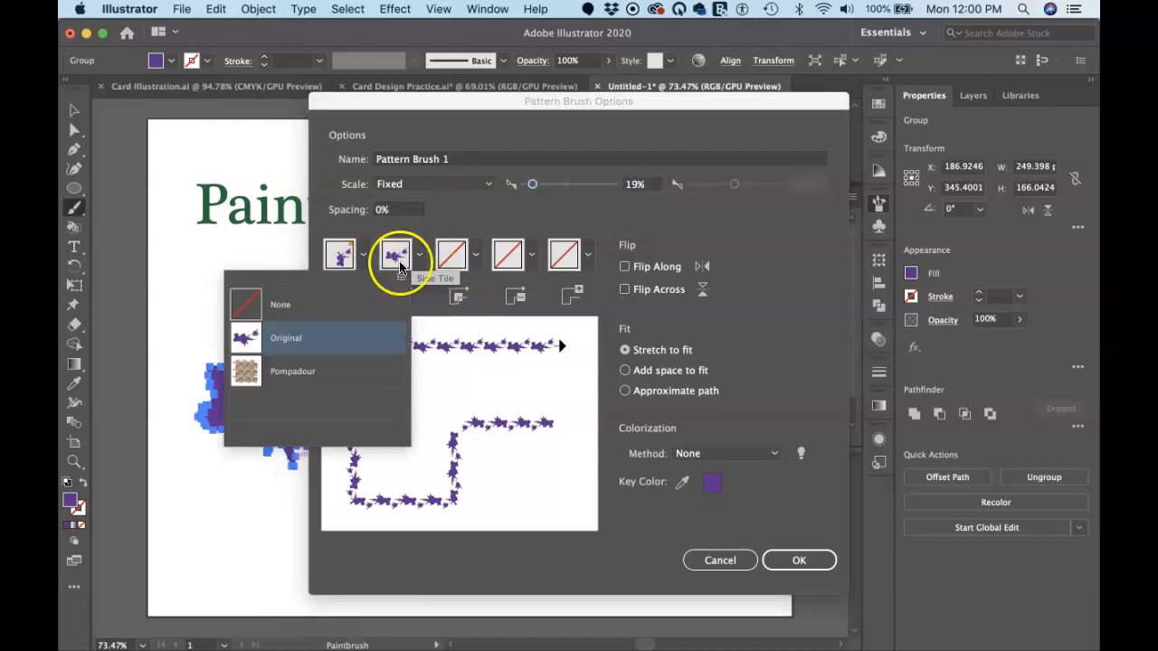
{"action": "left_click", "coordinate": [470, 221]}
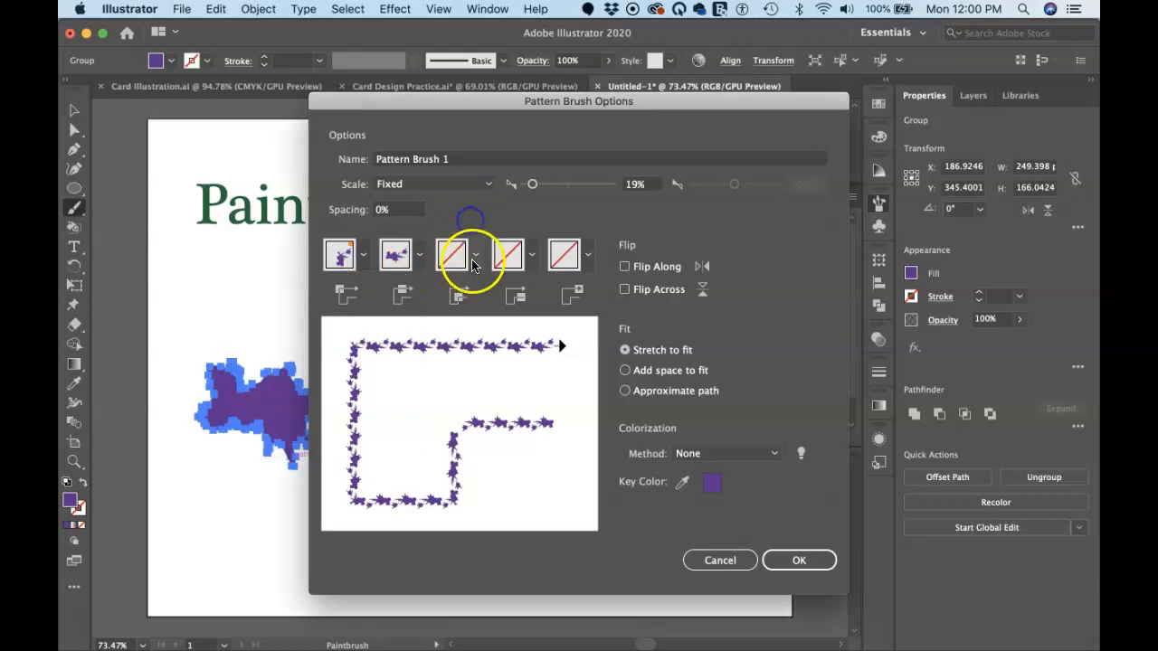
{"action": "left_click", "coordinate": [474, 262]}
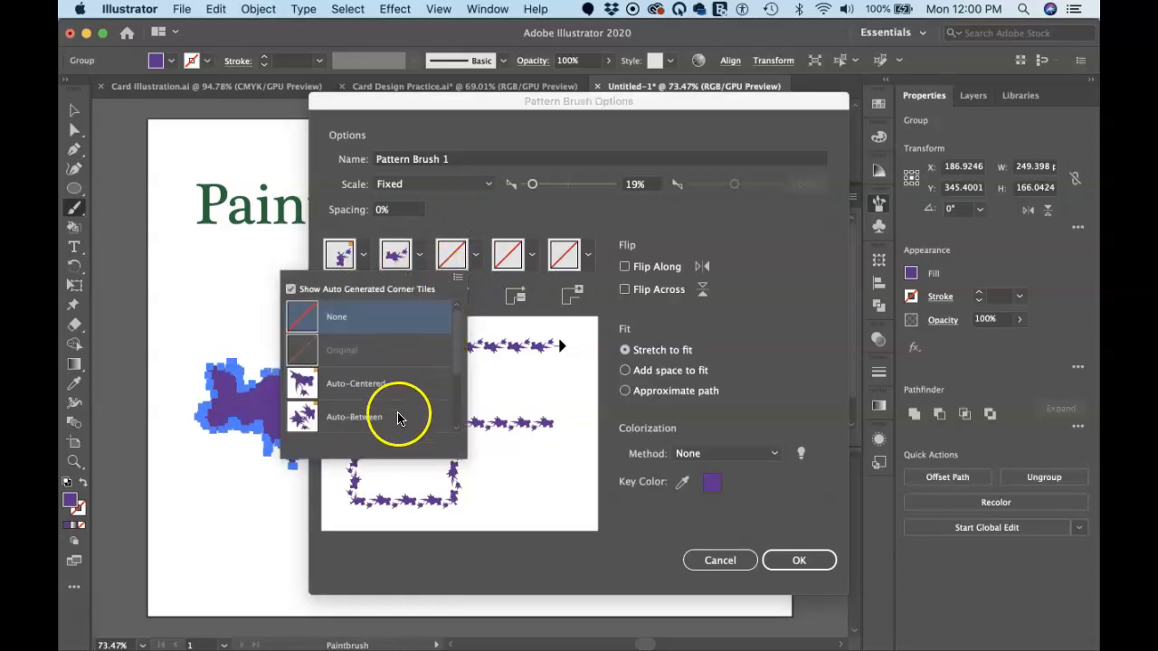
{"action": "left_click", "coordinate": [468, 209]}
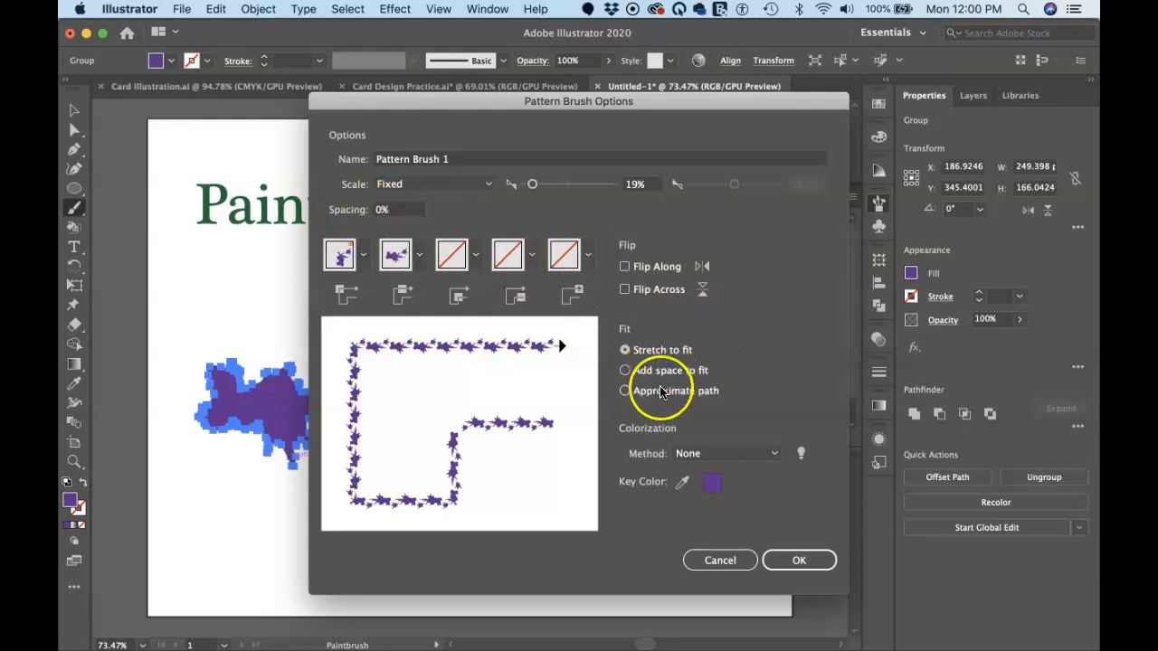
{"action": "left_click", "coordinate": [628, 370]}
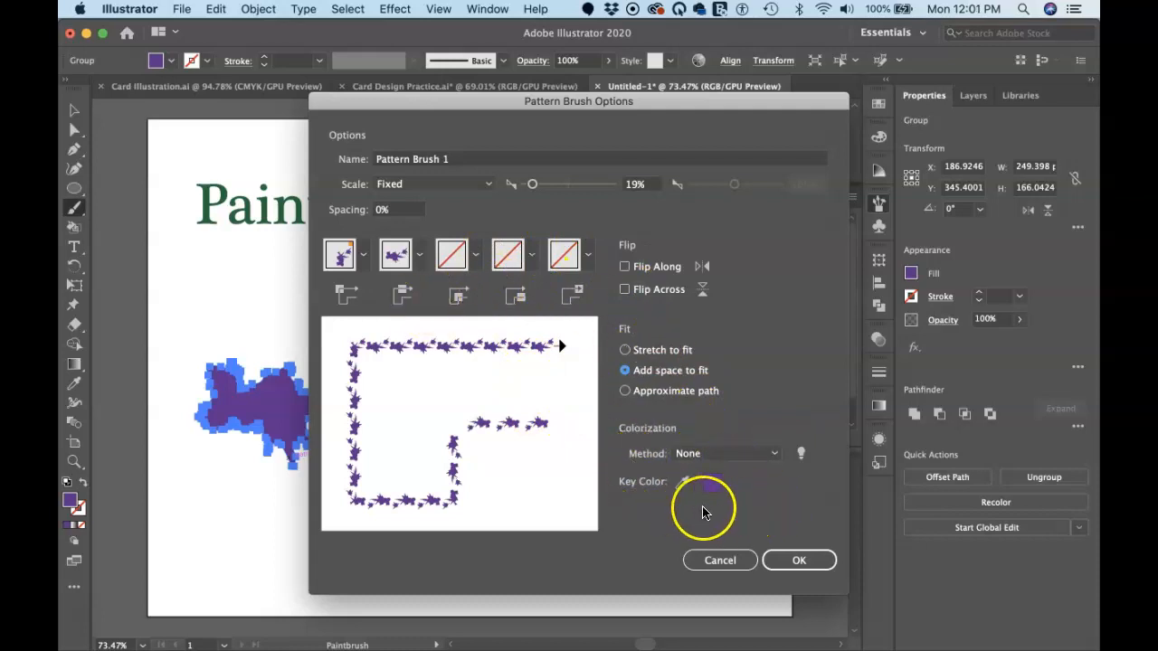
{"action": "left_click", "coordinate": [804, 561]}
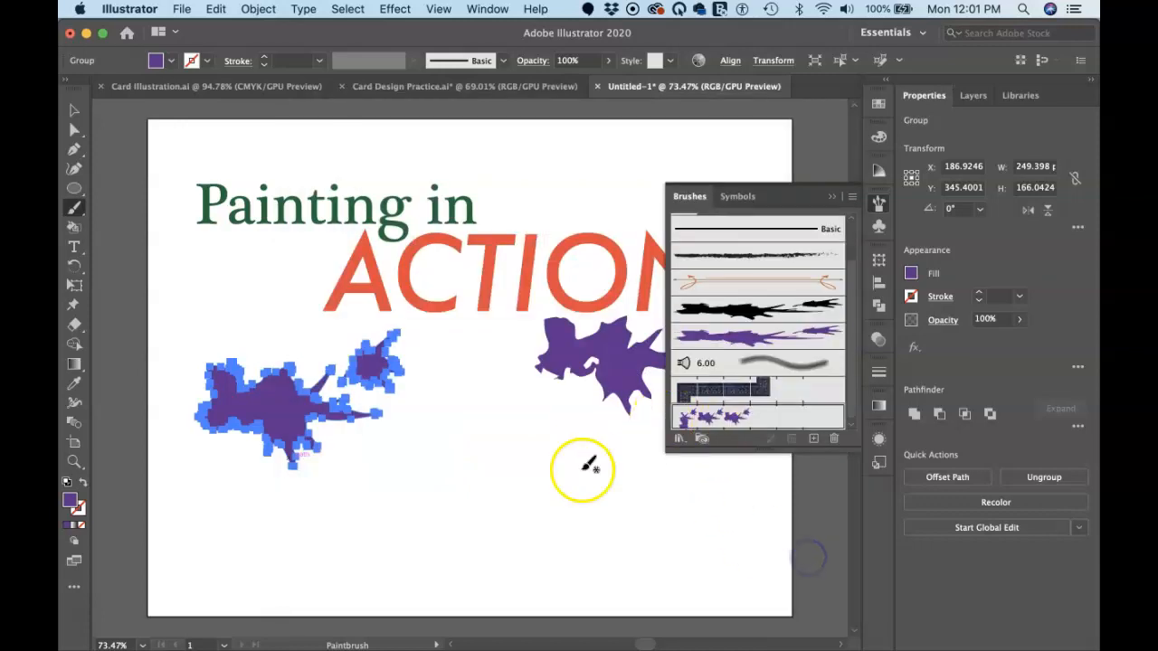
Step: Paint two bent pattern brush strokes around the lower artboard, beside and below the original splatters, and collapse the Brushes panel
{"action": "left_click_drag", "start_coordinate": [176, 389], "coordinate": [179, 418]}
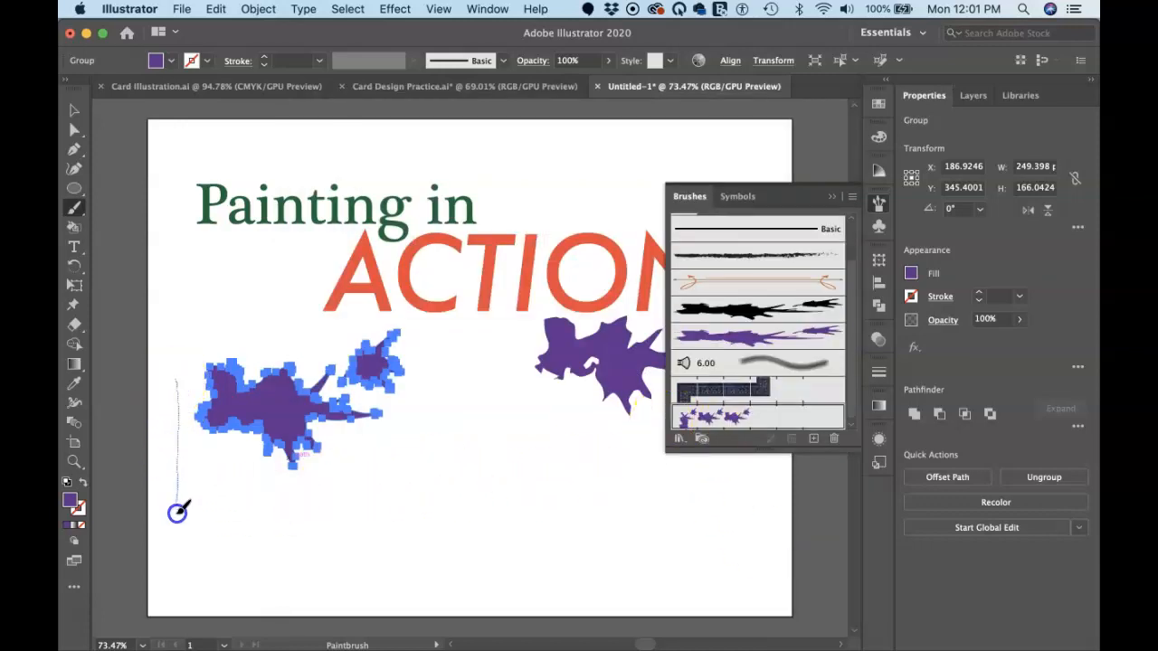
{"action": "left_click_drag", "start_coordinate": [632, 522], "coordinate": [677, 519]}
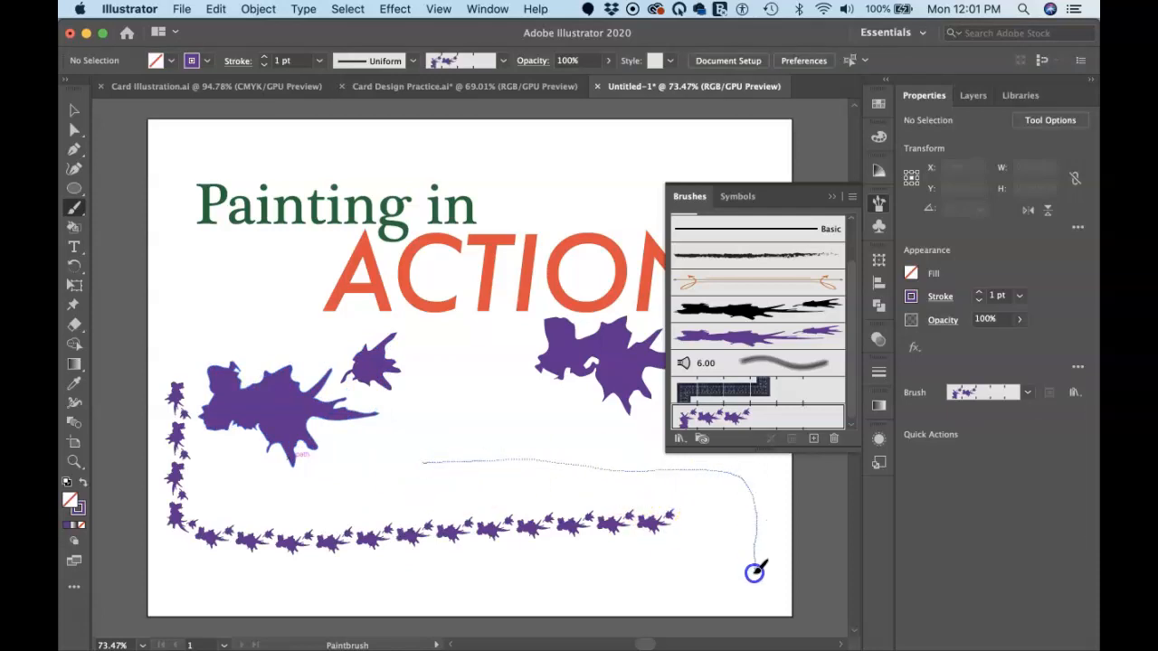
{"action": "left_click_drag", "start_coordinate": [754, 572], "coordinate": [755, 575]}
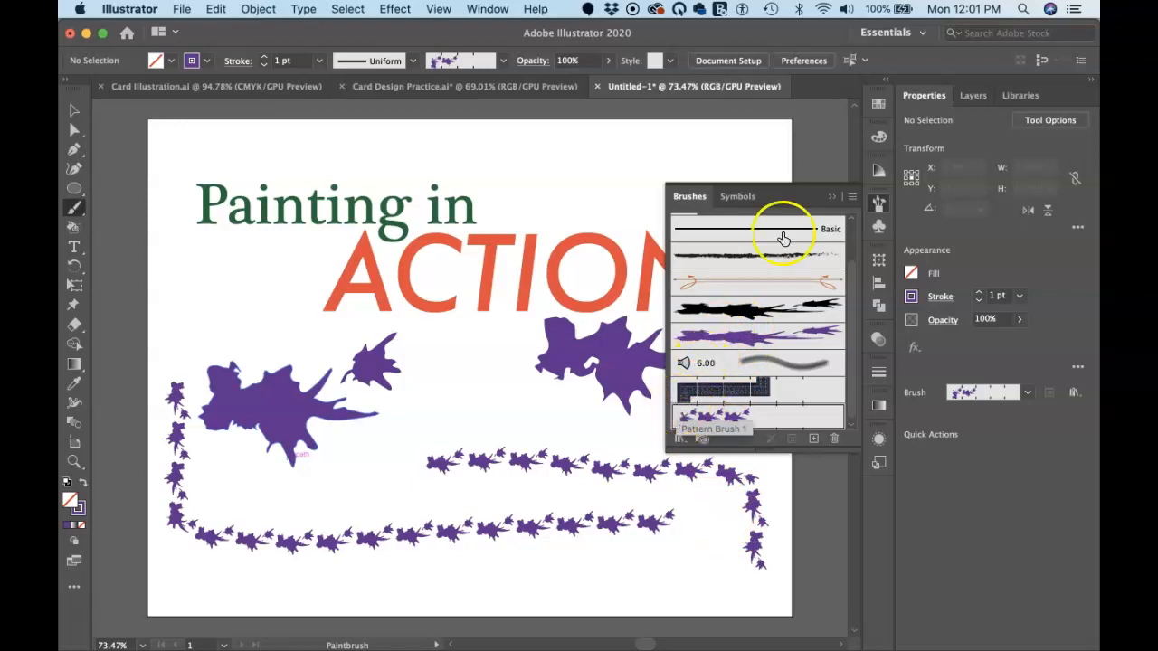
{"action": "left_click", "coordinate": [830, 198]}
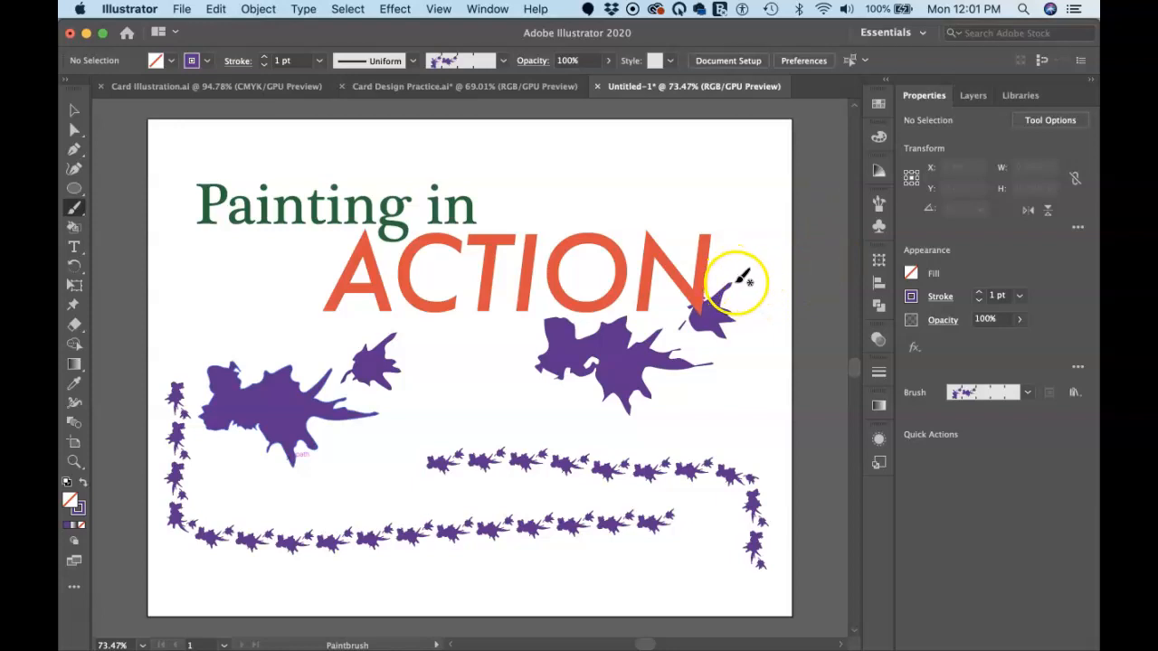
{"action": "mouse_move", "coordinate": [742, 279]}
{"action": "left_mouse_down"}
{"action": "mouse_move", "coordinate": [735, 271]}
{"action": "mouse_move", "coordinate": [731, 310]}
{"action": "mouse_move", "coordinate": [683, 302]}
{"action": "left_mouse_up"}
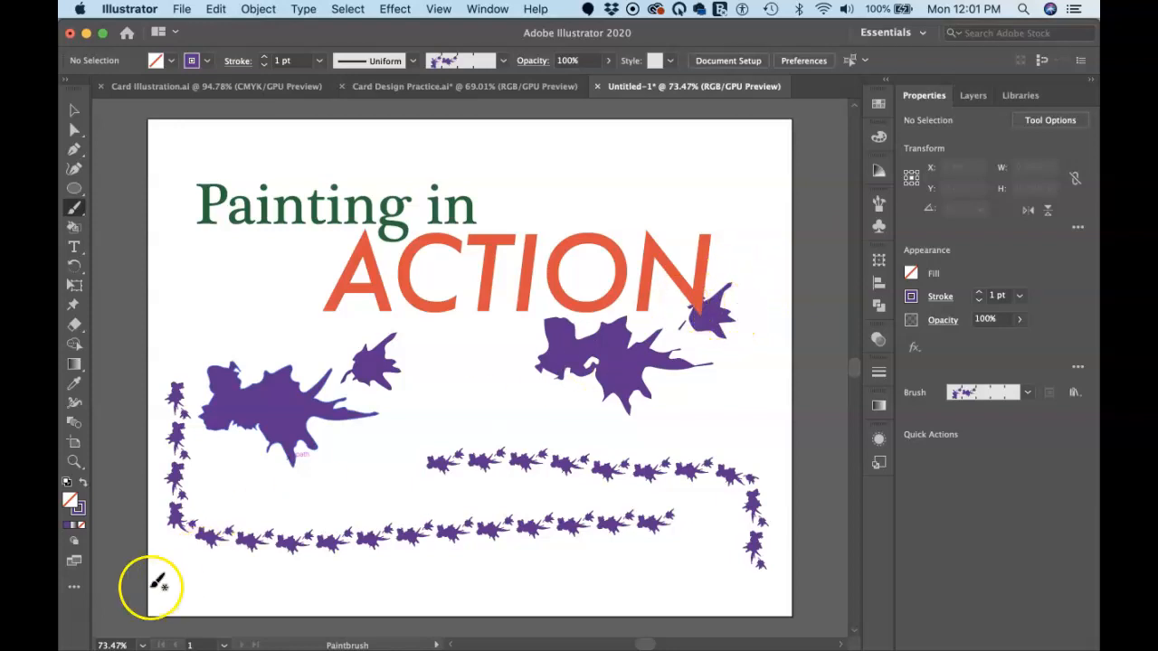